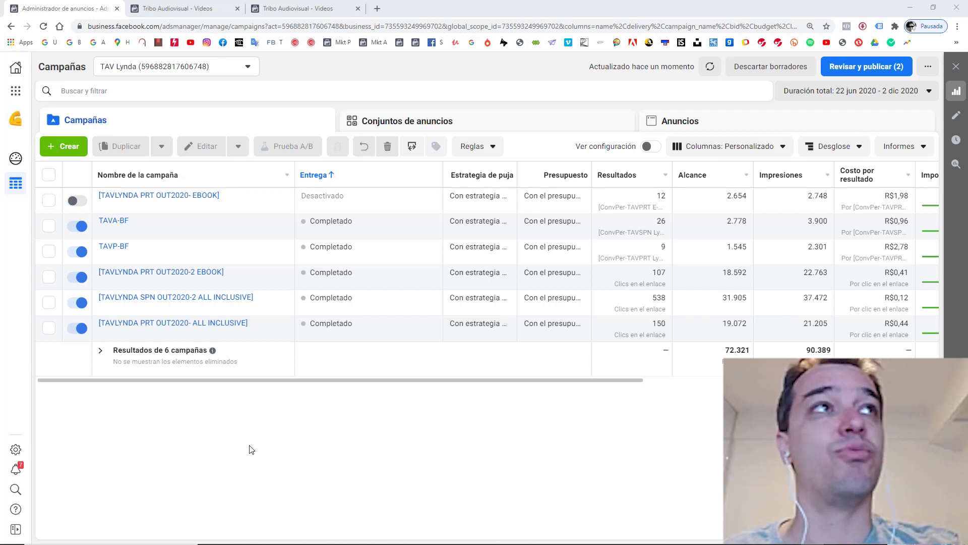
- Look over the business tool shortcuts and the list of available ad accounts, keeping the TAV Lynda account selected
left_click(15, 91)
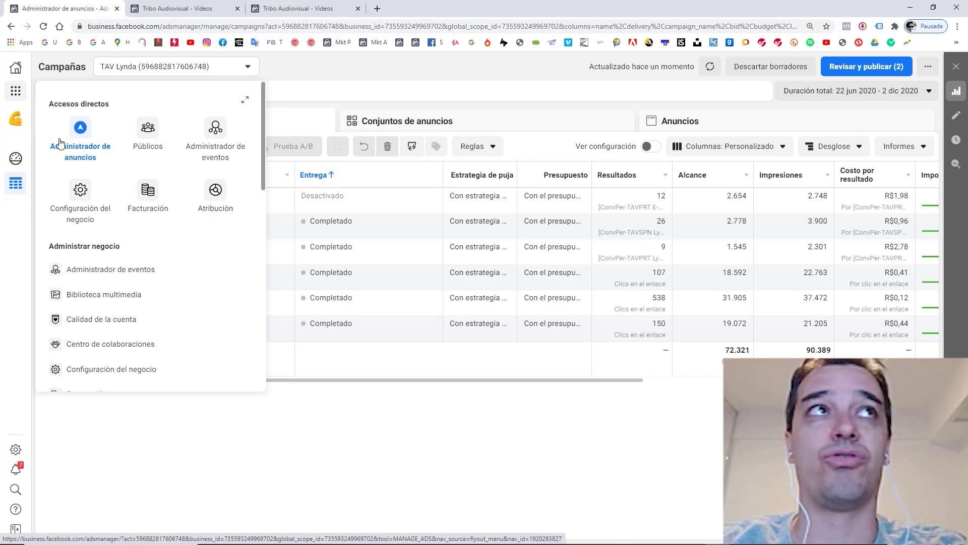
left_click(17, 93)
left_click(17, 93)
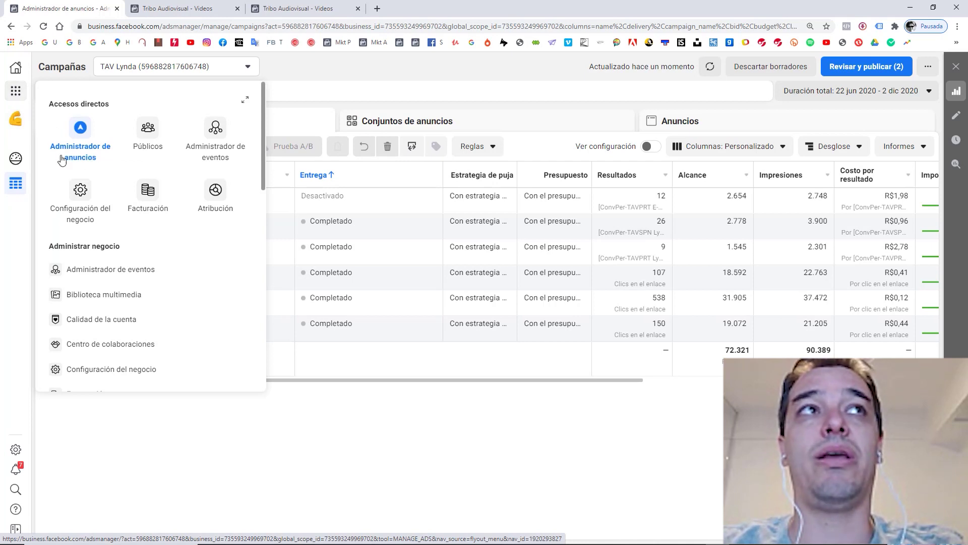
left_click(382, 418)
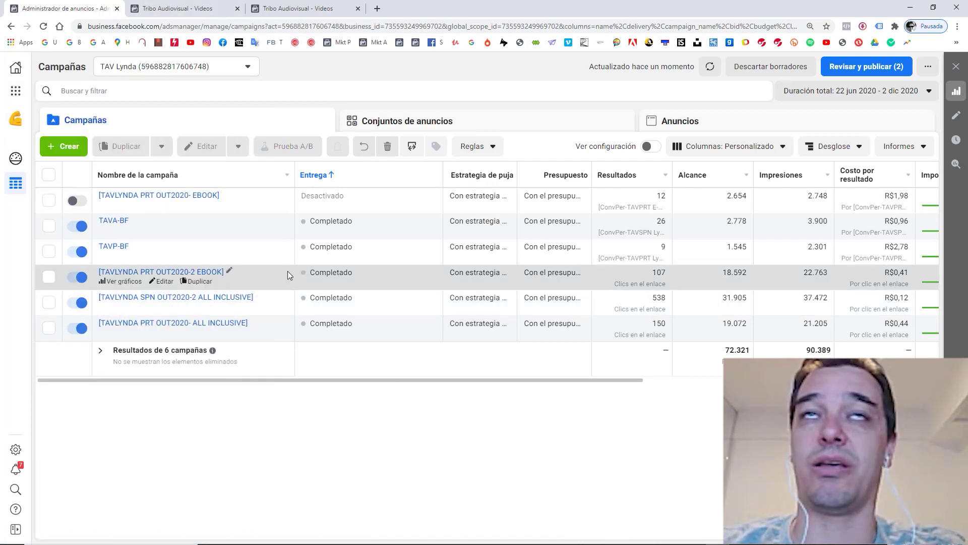
left_click(247, 70)
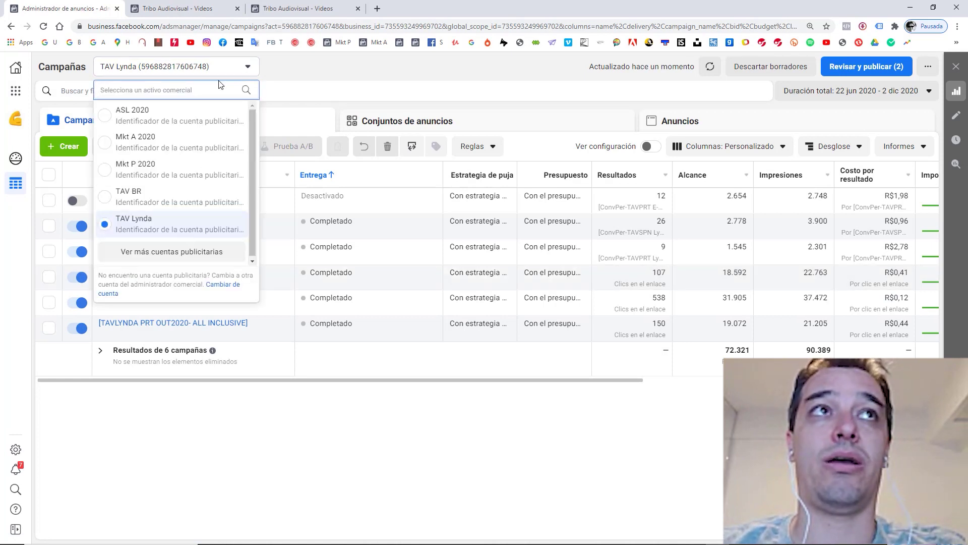
left_click(297, 96)
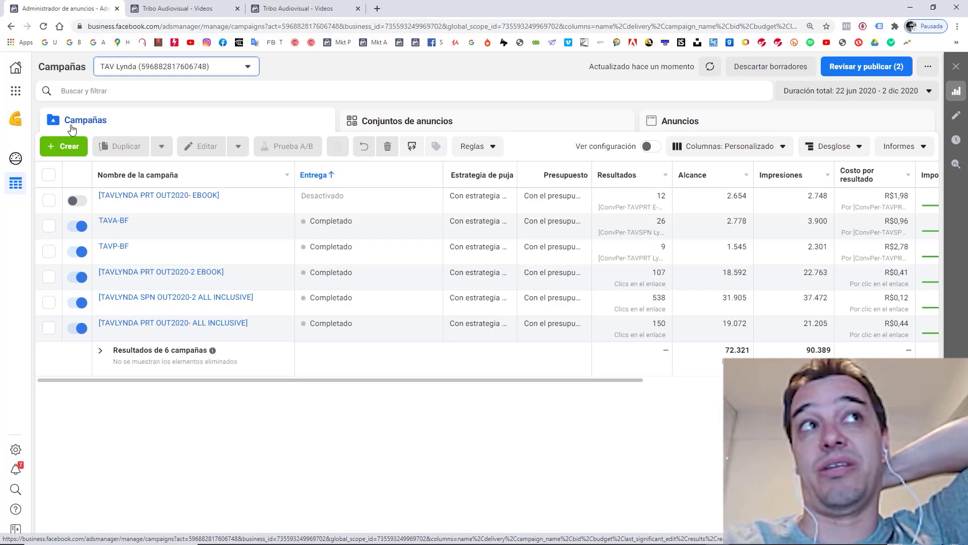
- View the ad account's ad sets and ads, and return to the campaign list
left_click(414, 125)
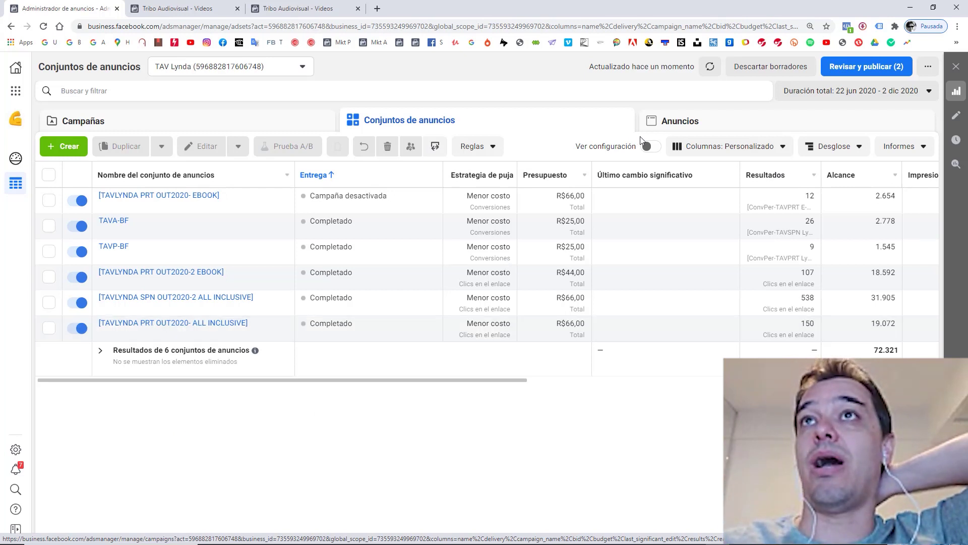
left_click(675, 129)
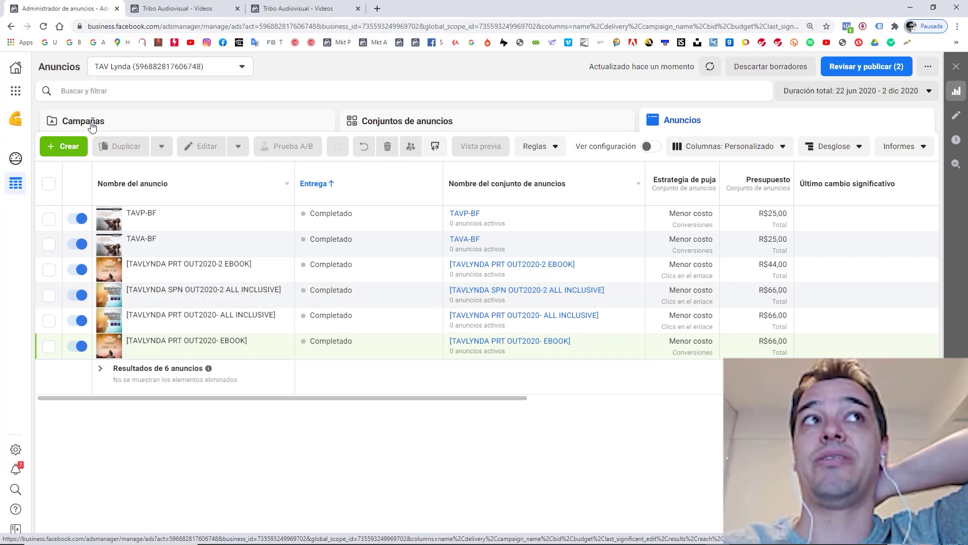
left_click(92, 126)
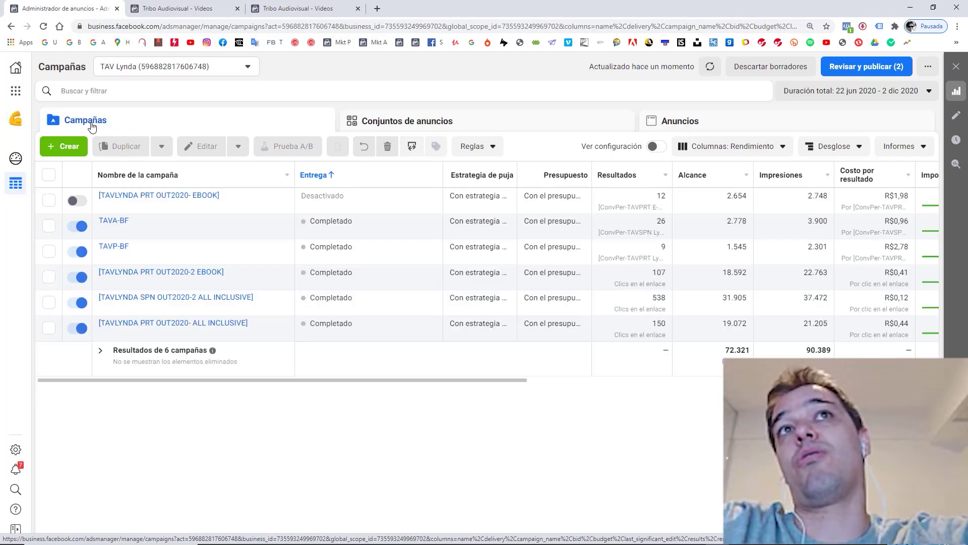
- Start a new campaign with the Subasta buying type and choose Reproducciones de video as its objective
left_click(60, 152)
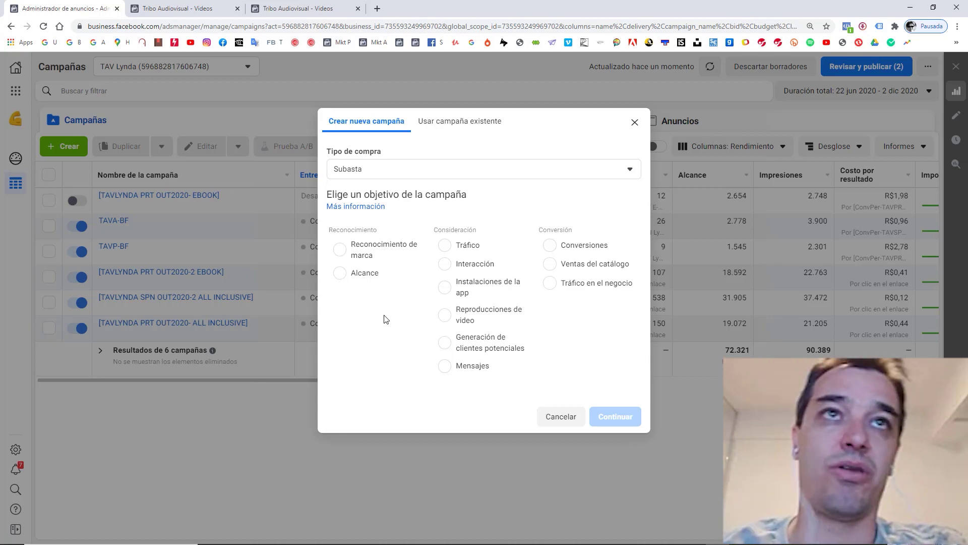
double_click(351, 229)
double_click(444, 229)
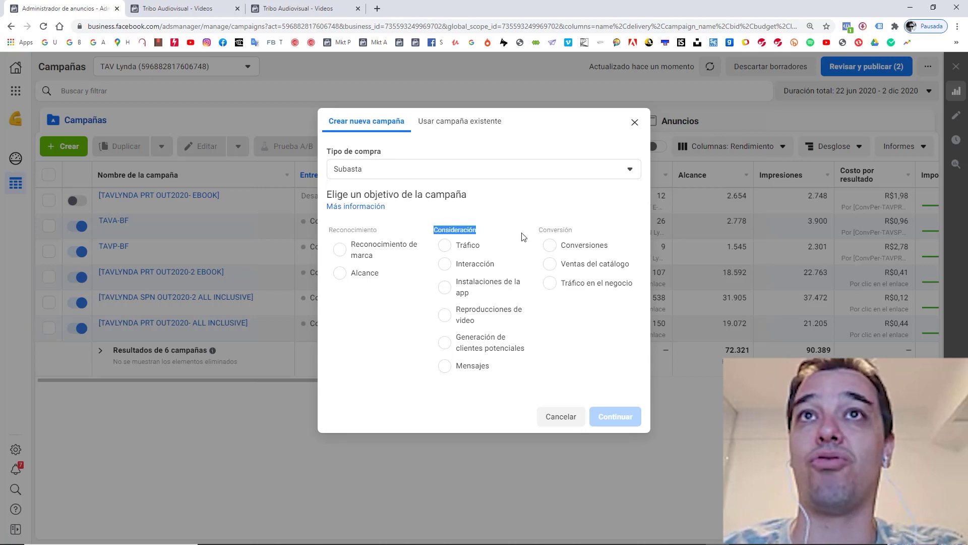
left_click(553, 230)
double_click(554, 230)
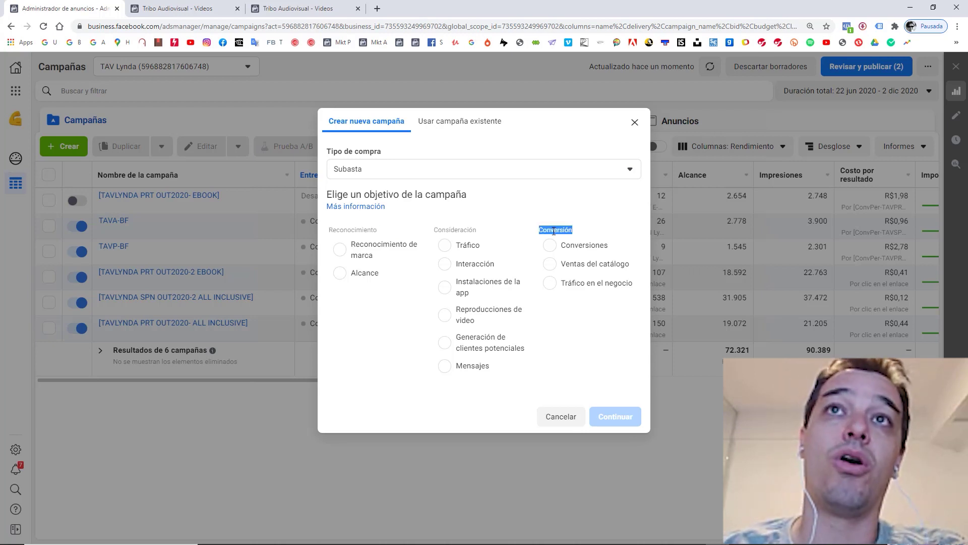
left_click(549, 229)
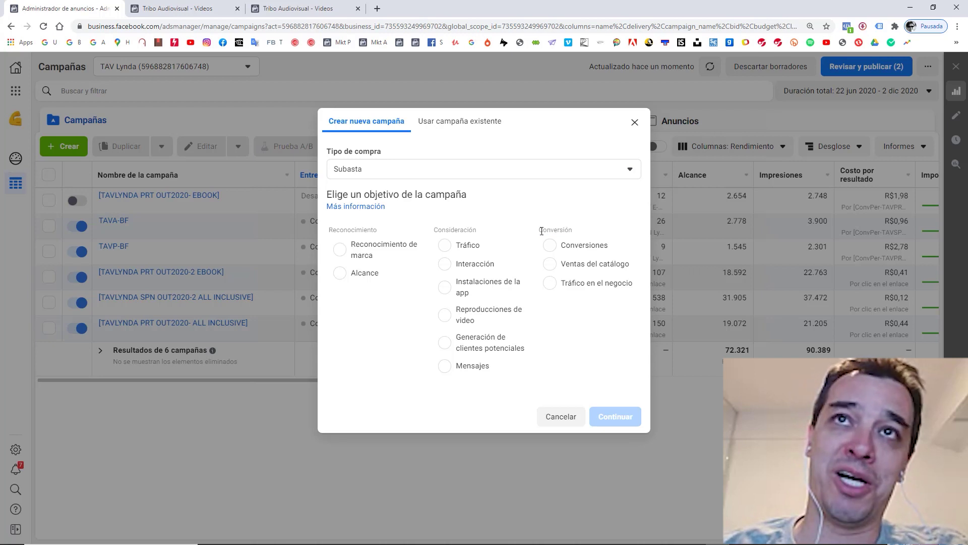
left_click_drag(548, 230, 572, 232)
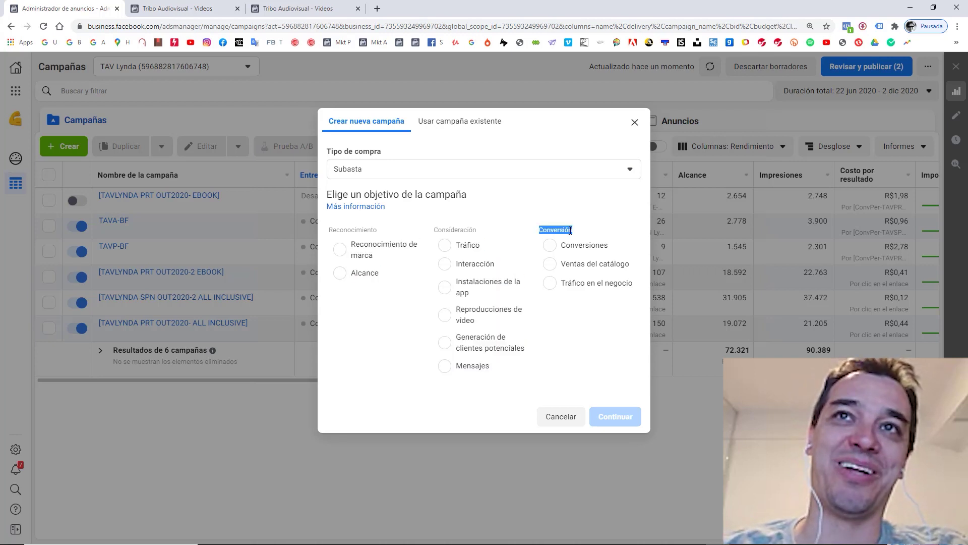
left_click(558, 231)
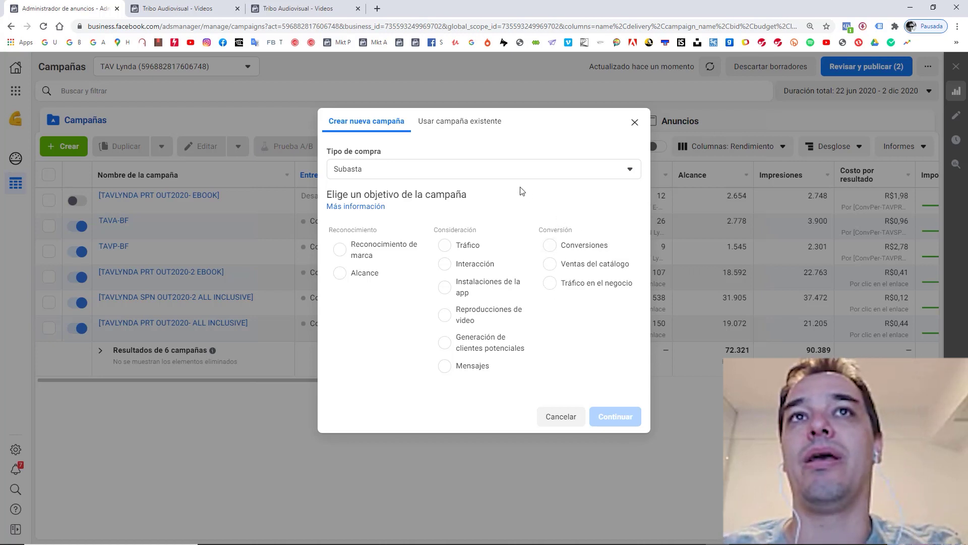
mouse_move(419, 249)
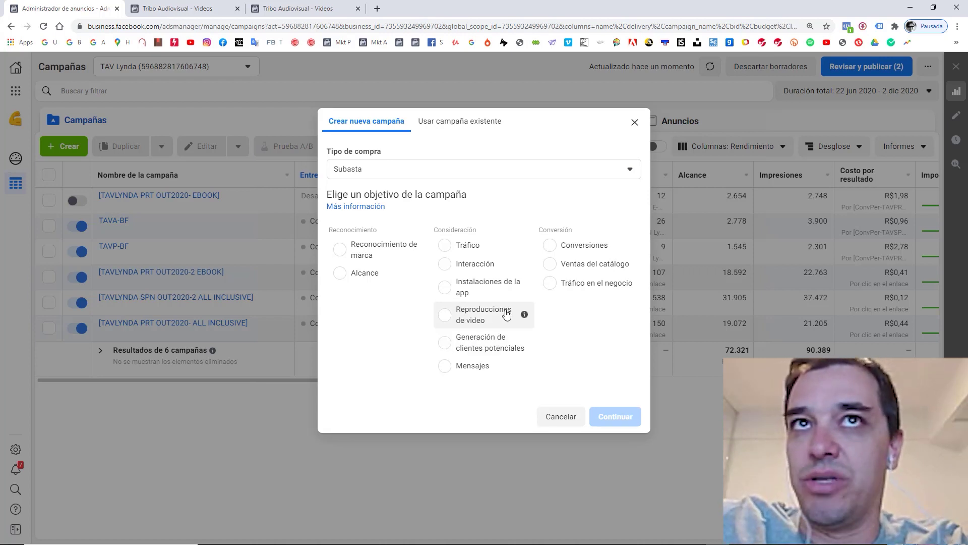
left_click(468, 318)
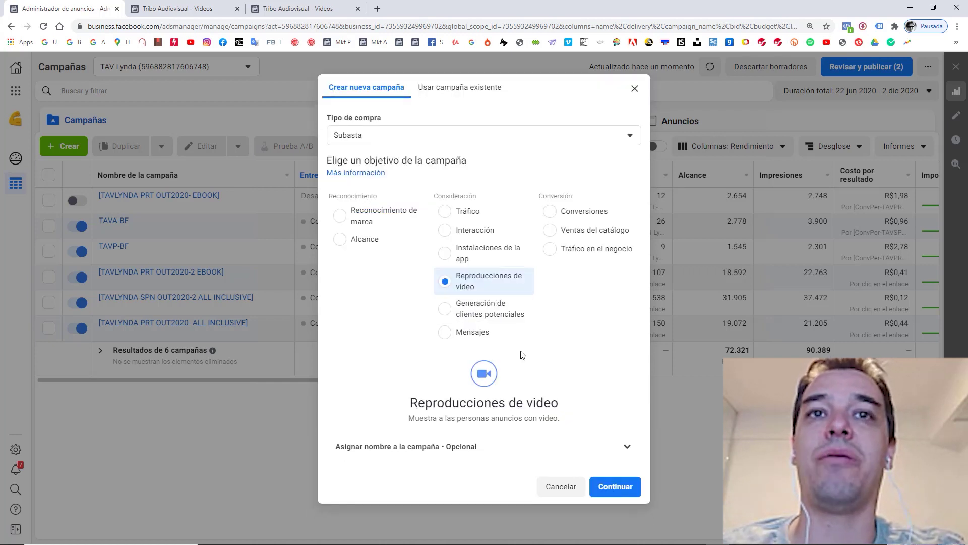
- Name the campaign, ad set and ad 001 each, and continue to create the draft
left_click(628, 446)
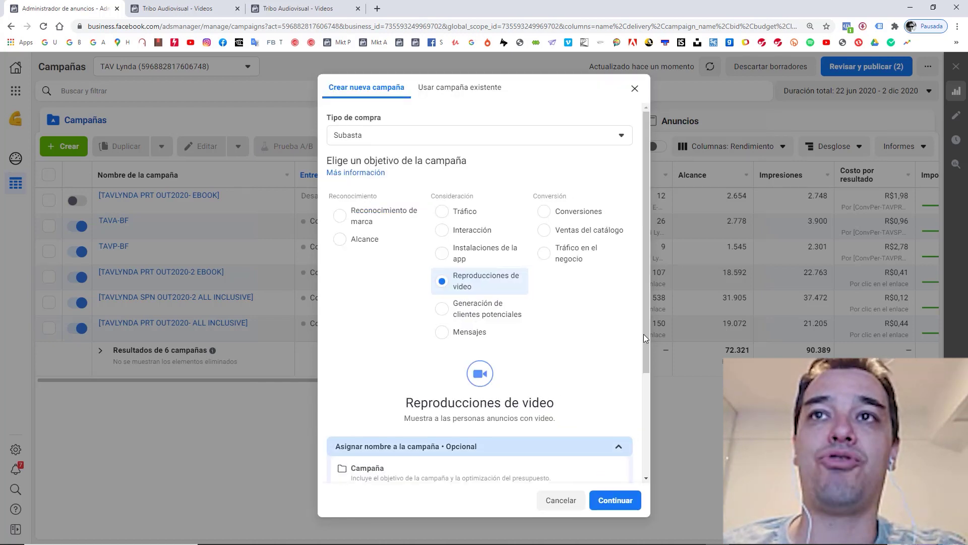
left_click_drag(645, 335, 647, 468)
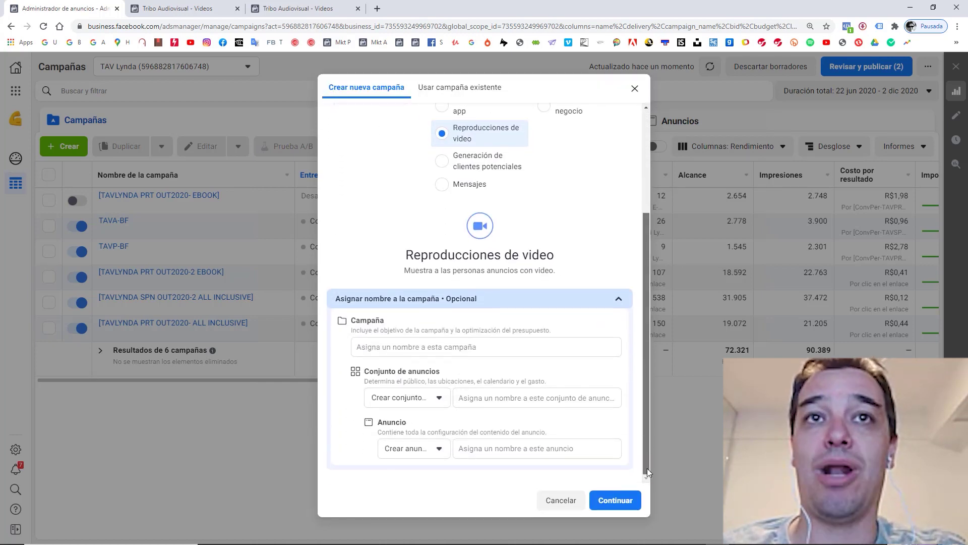
left_click(411, 347)
type("001")
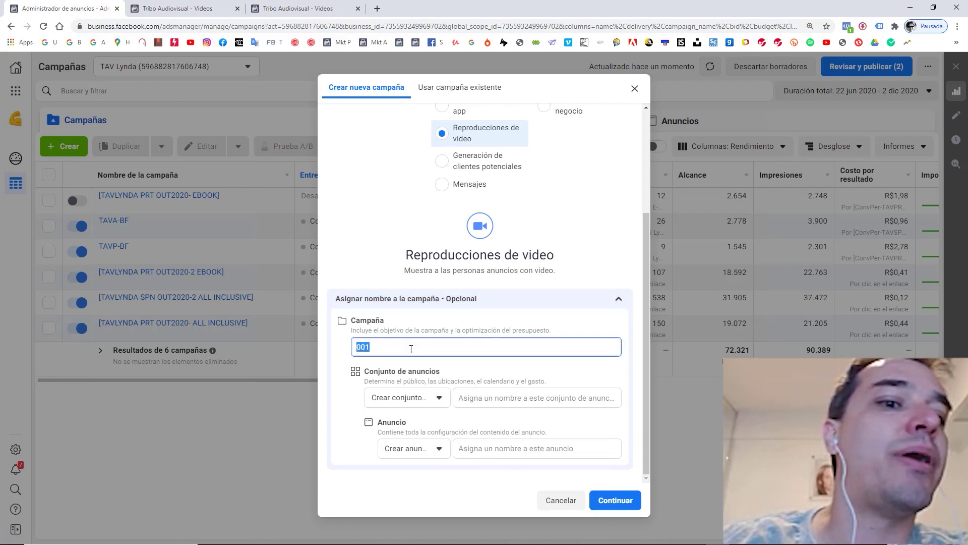
left_click(473, 401)
type("001")
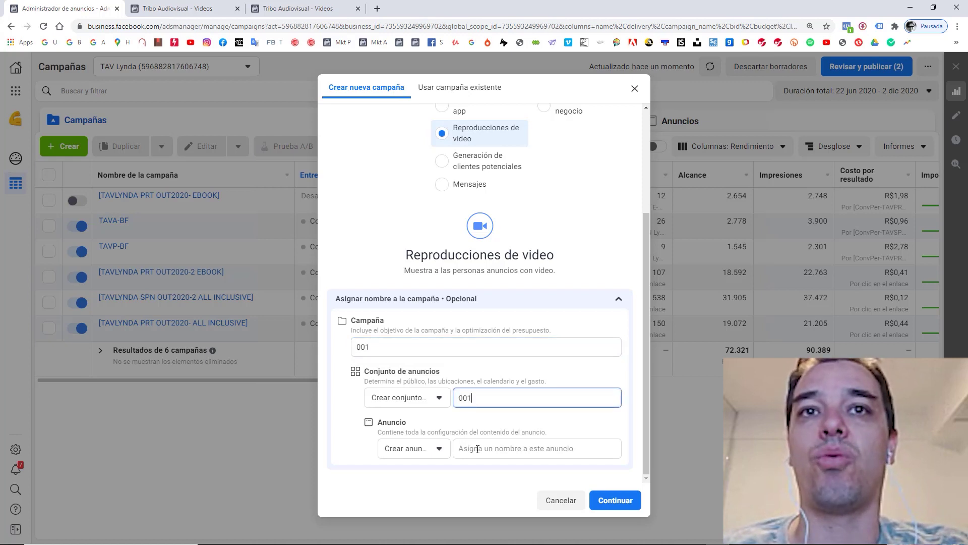
left_click(476, 446)
type("001")
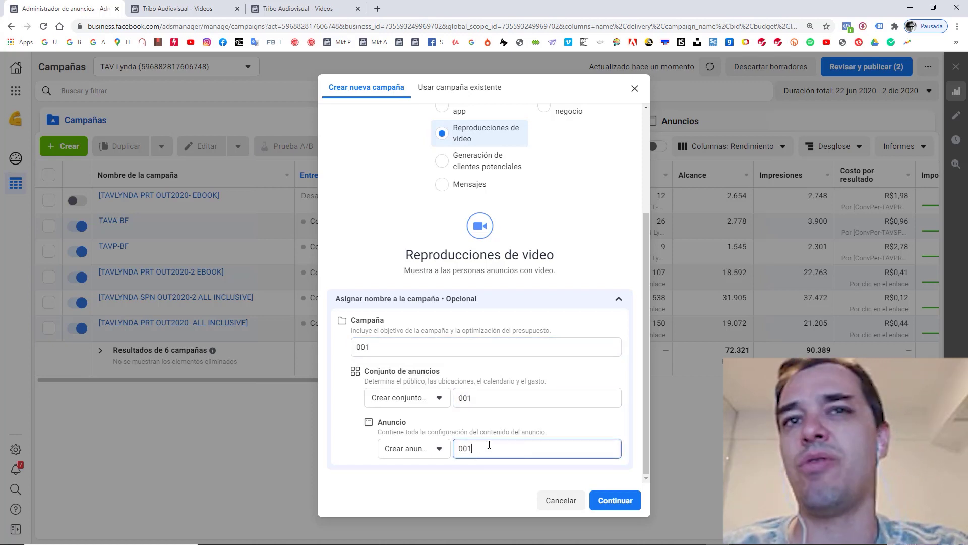
left_click(636, 434)
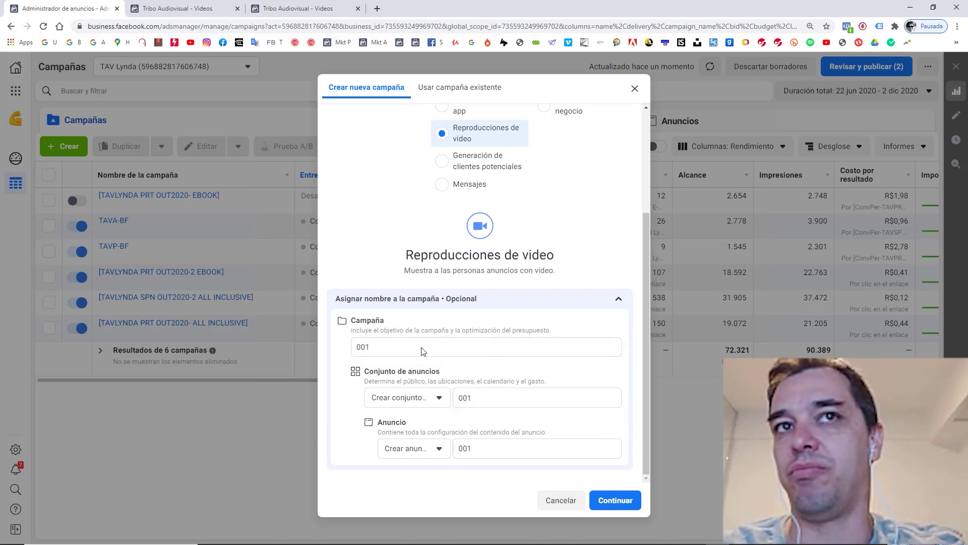
left_click(611, 510)
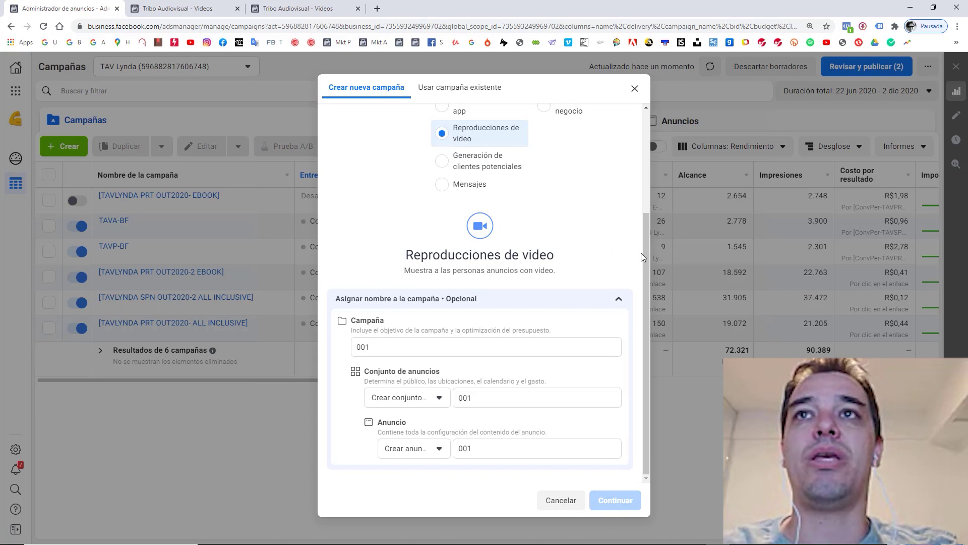
- Dismiss the campaign creation dialog and open the draft campaign 001 for editing
scroll(642, 256, "up", 3)
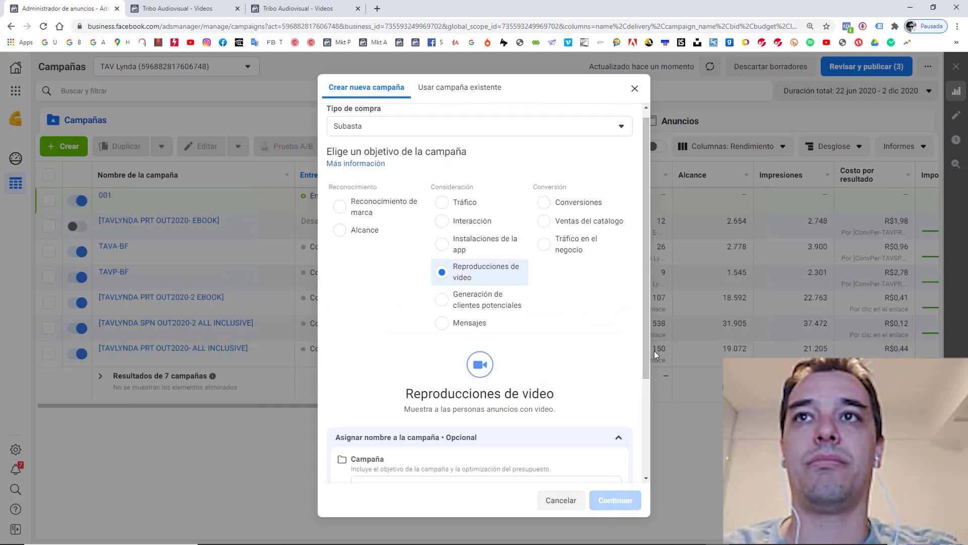
scroll(643, 419, "down", 1)
scroll(643, 418, "down", 2)
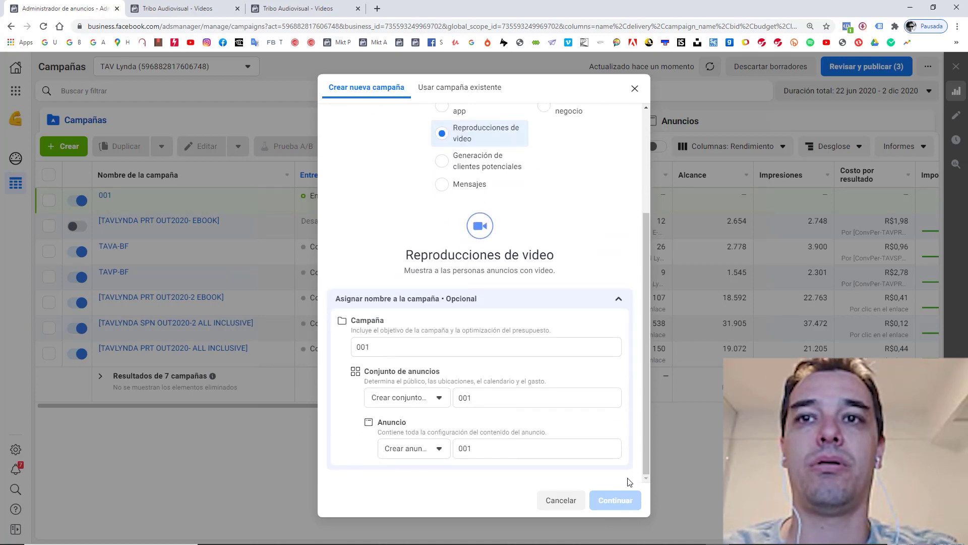
left_click(551, 502)
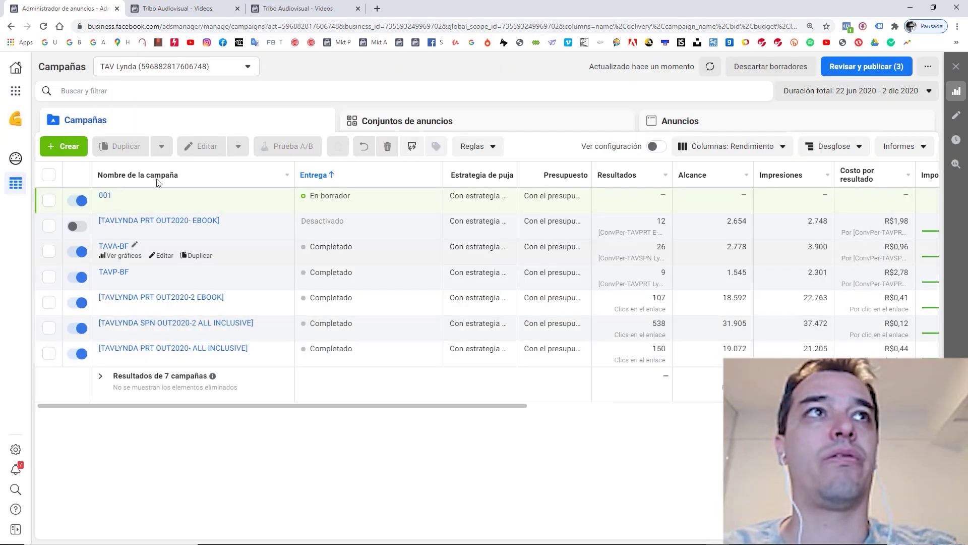
left_click(163, 205)
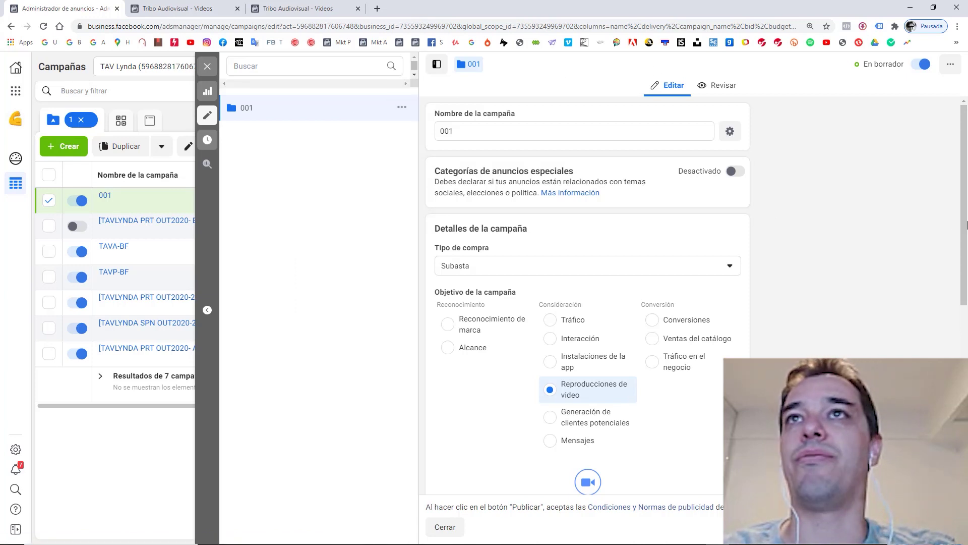
- Expand the additional options of campaign 001 and examine its spending limit, A/B test and budget optimization settings
mouse_move(959, 219)
left_mouse_down()
mouse_move(959, 401)
mouse_move(960, 219)
left_mouse_up()
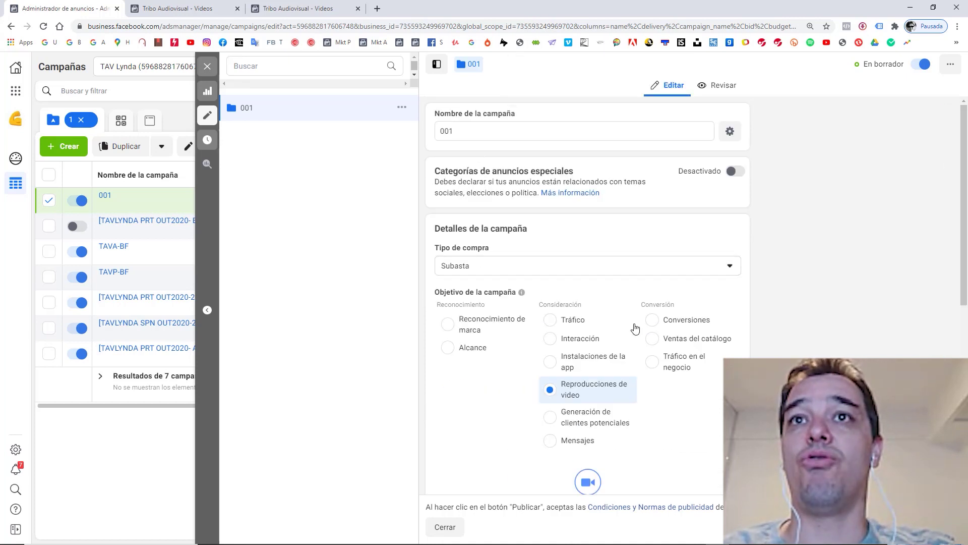
left_click_drag(964, 284, 964, 440)
left_click(499, 217)
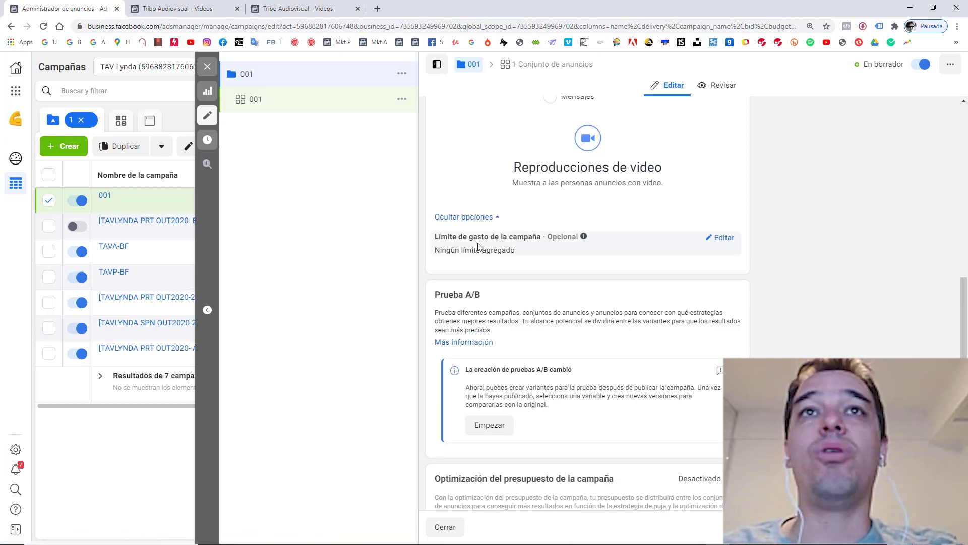
scroll(964, 404, "down", 1)
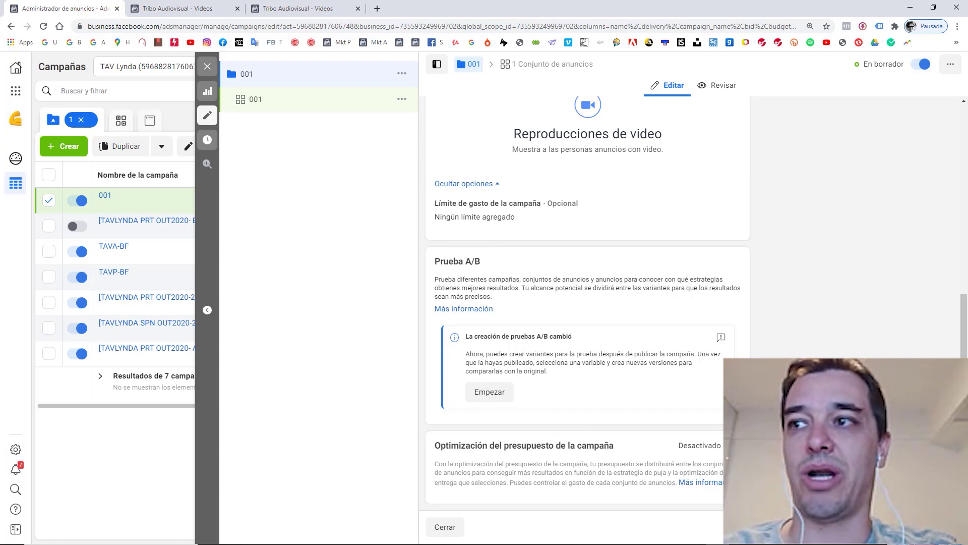
left_click(462, 66)
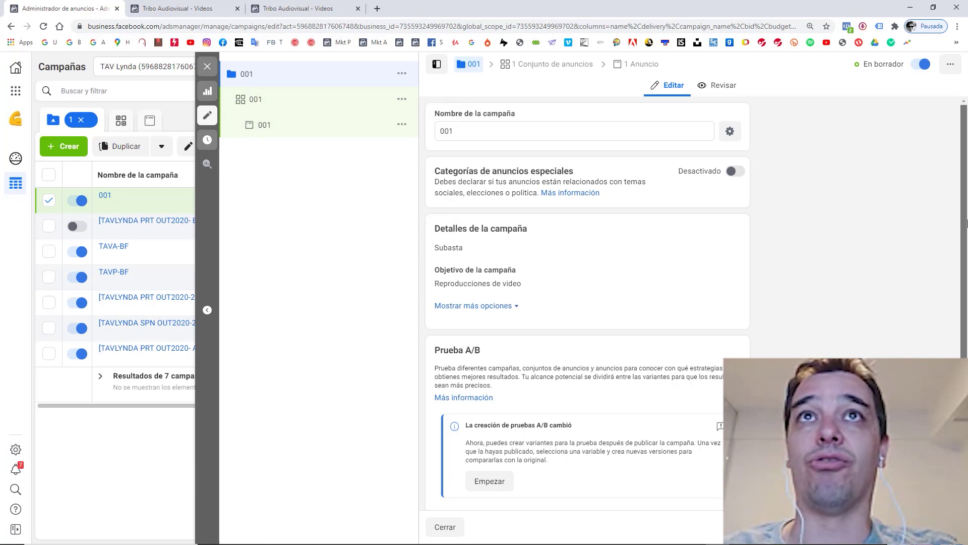
scroll(965, 254, "down", 1)
left_click_drag(964, 254, 963, 232)
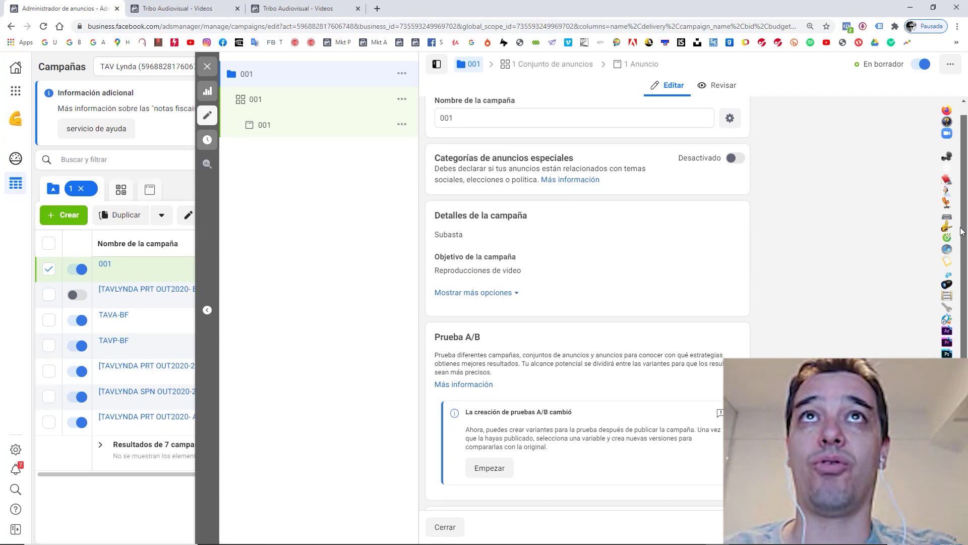
scroll(963, 231, "down", 2)
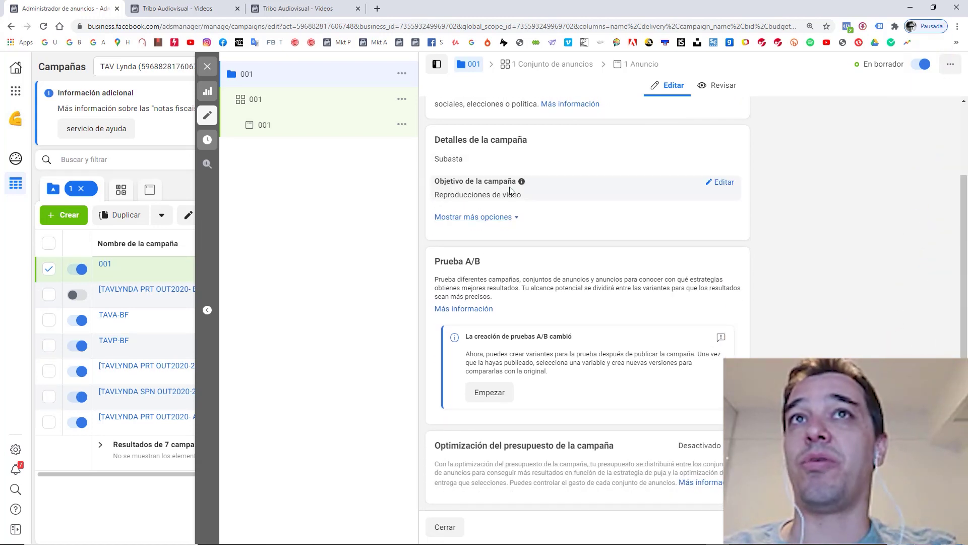
left_click(449, 217)
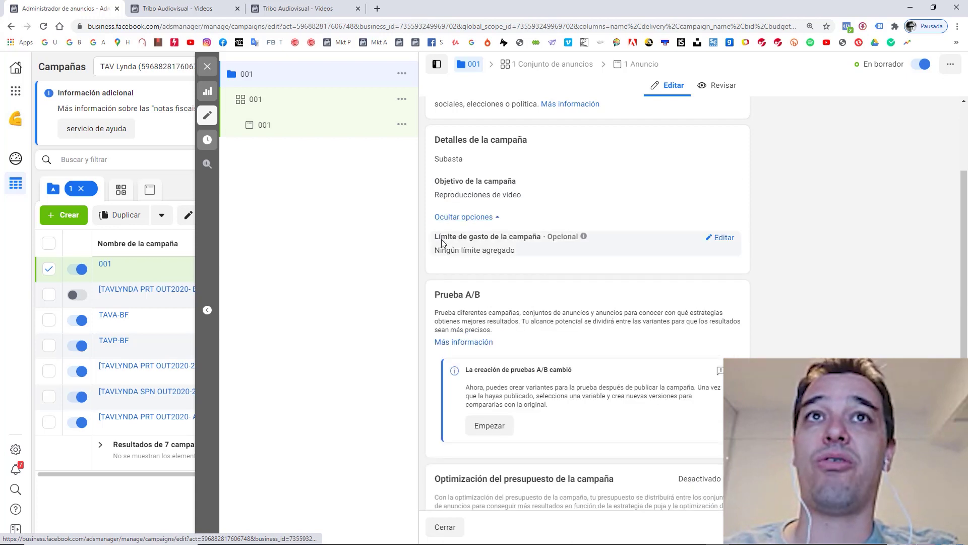
scroll(964, 232, "down", 1)
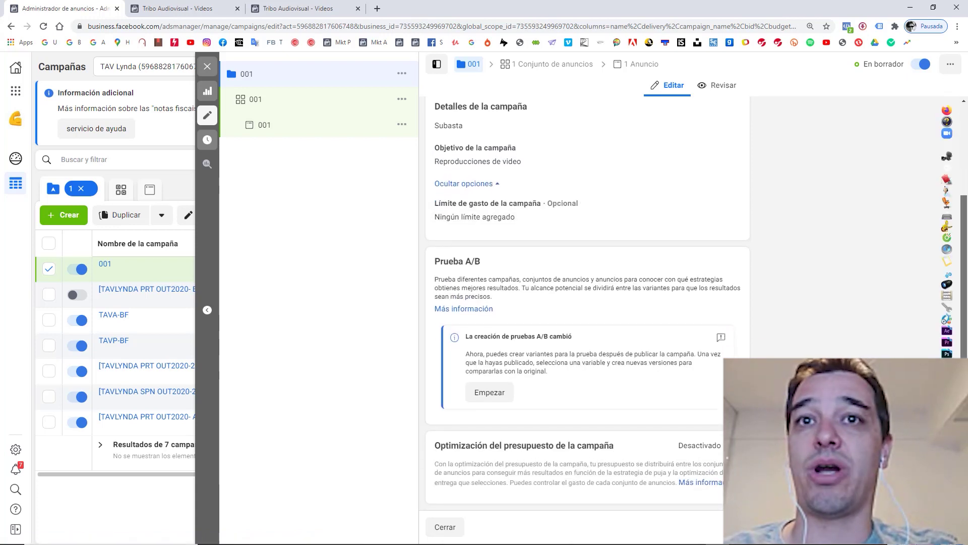
- Open ad set 001 for editing and switch its budget type to Presupuesto total
left_click(555, 64)
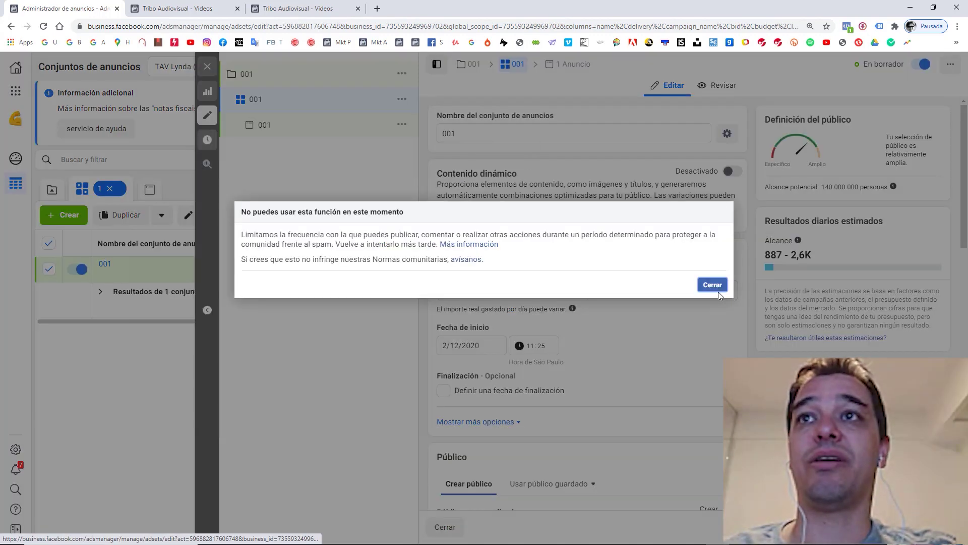
left_click(713, 285)
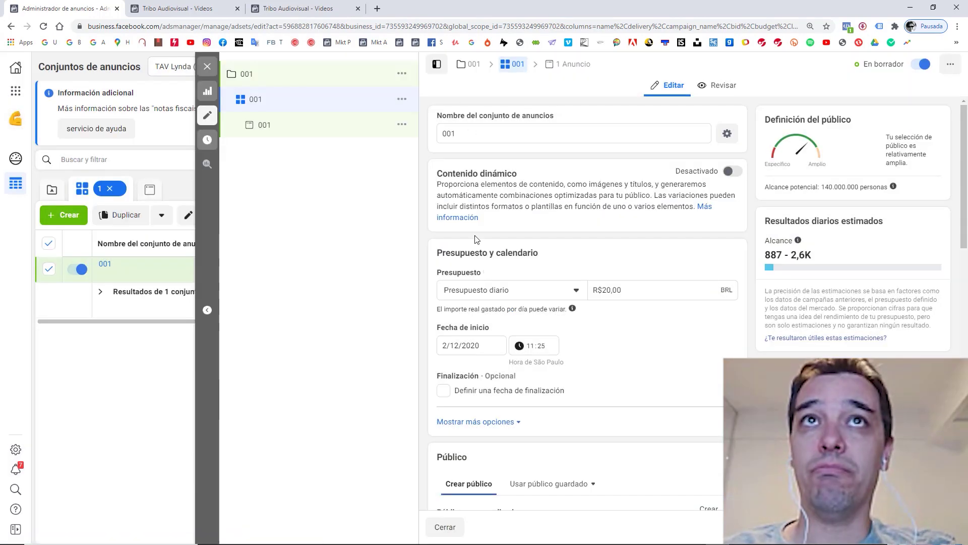
left_click_drag(964, 179, 963, 226)
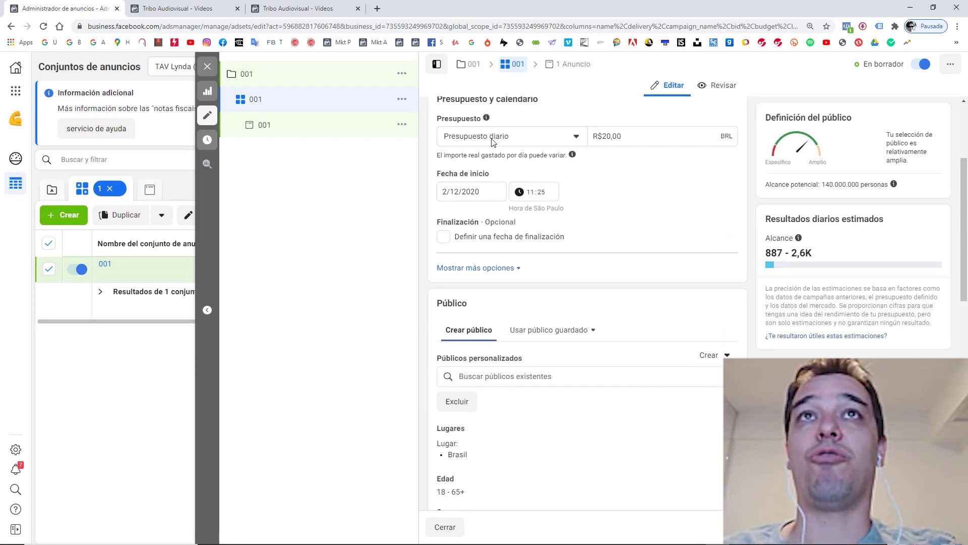
left_click(492, 141)
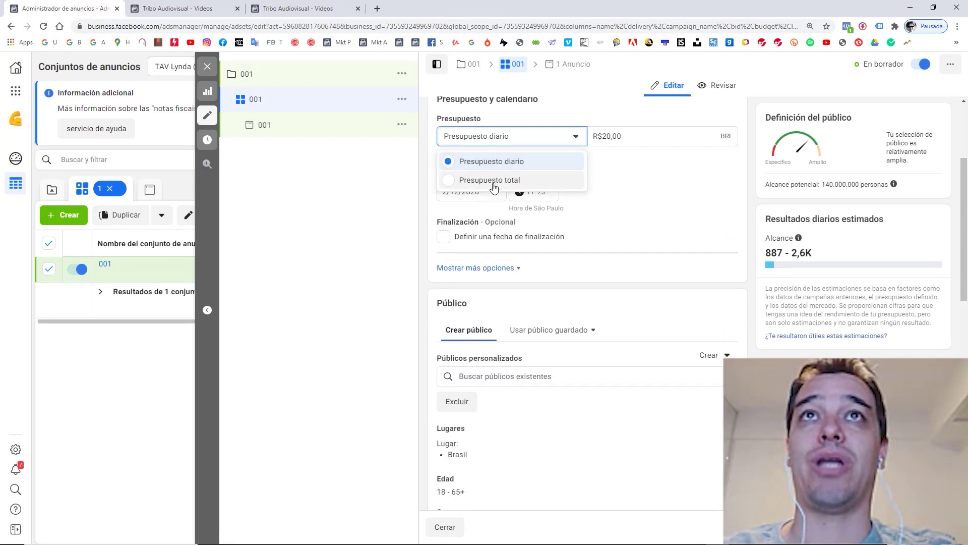
left_click(494, 180)
left_click(711, 283)
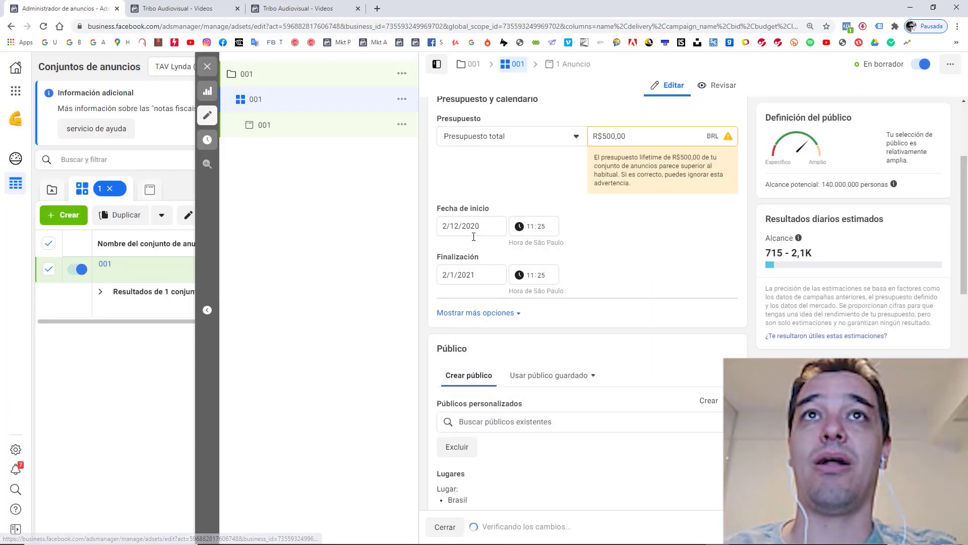
- Schedule ad set 001 to start on 3/12/2020 and end on 22/12/2020, dismissing the notices that appear
left_click(480, 228)
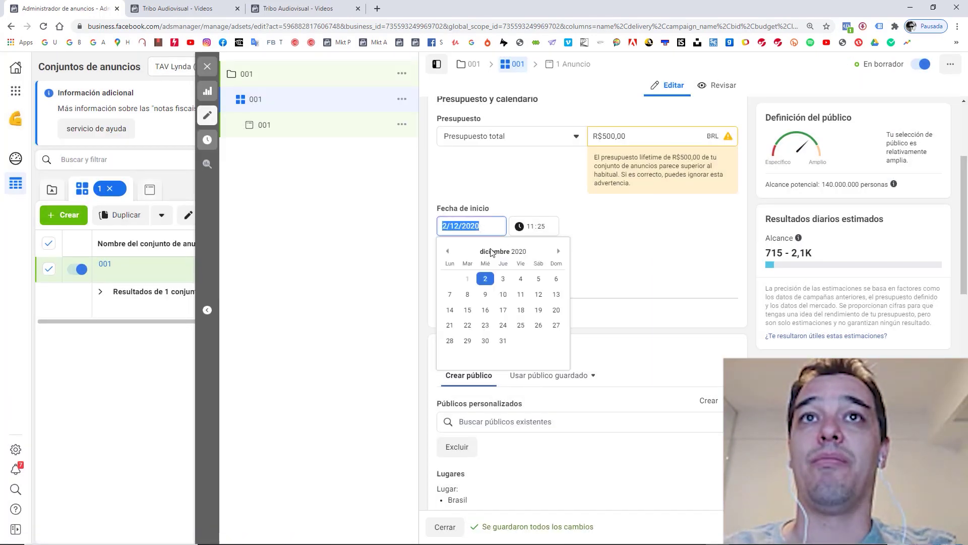
left_click(503, 281)
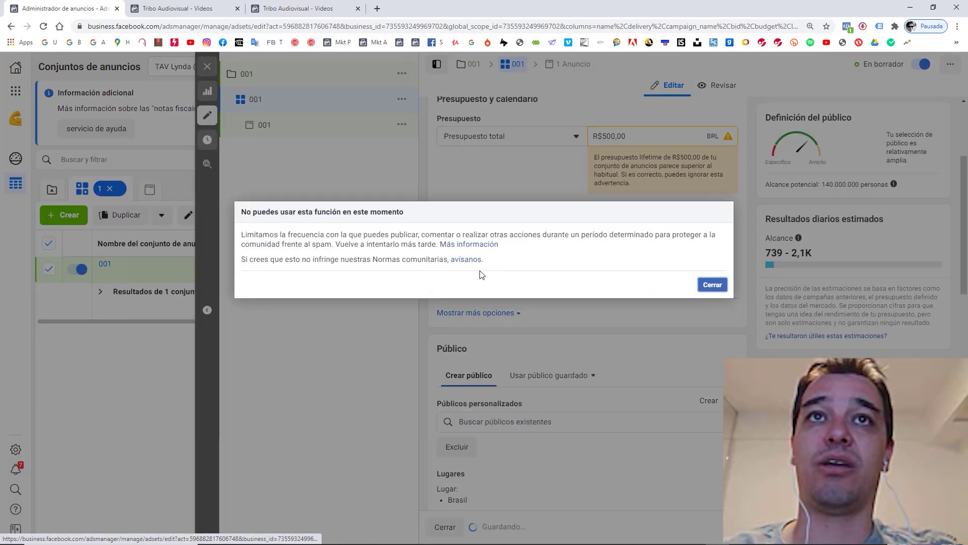
left_click(712, 286)
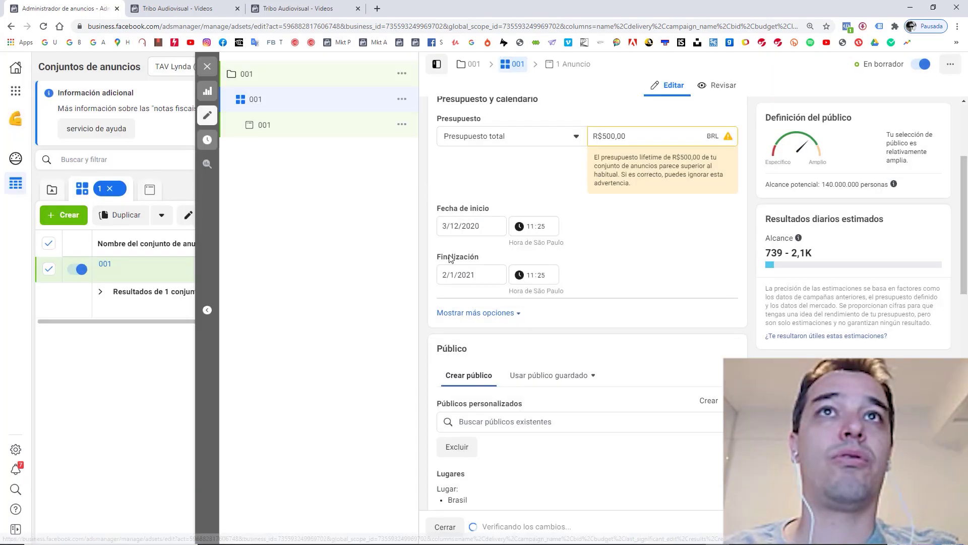
left_click(484, 273)
left_click(447, 300)
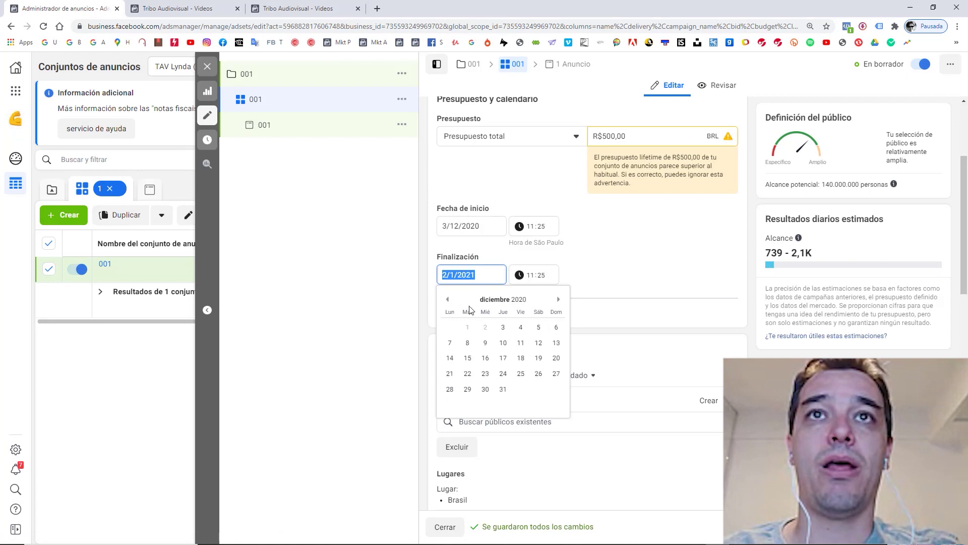
left_click(468, 374)
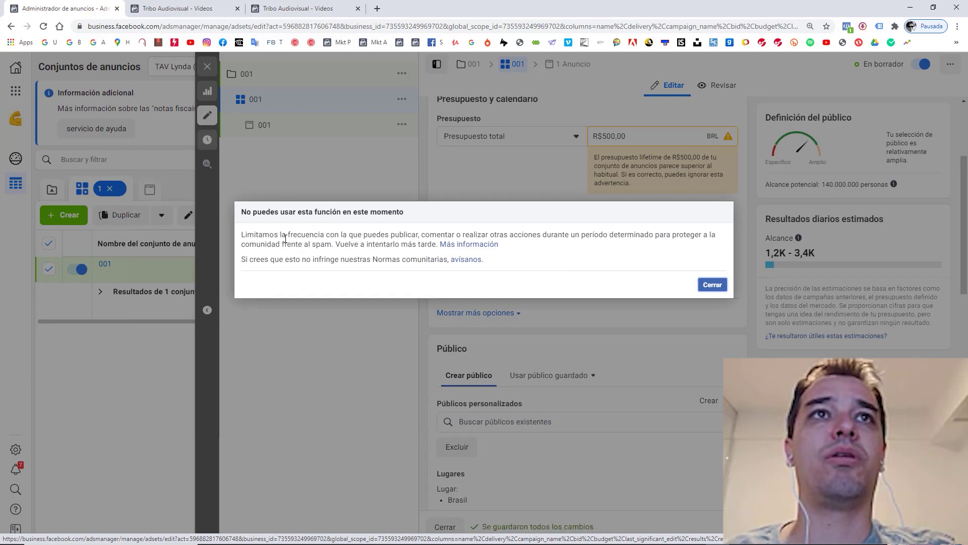
left_click_drag(281, 235, 385, 246)
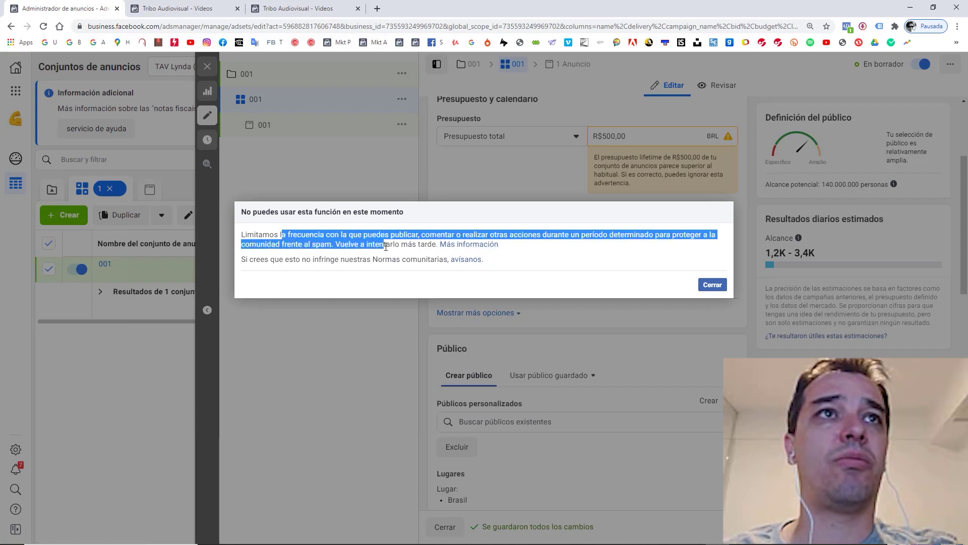
left_click(713, 285)
- Set the ad set's total budget to R$2.000,00 and close the notice
double_click(625, 139)
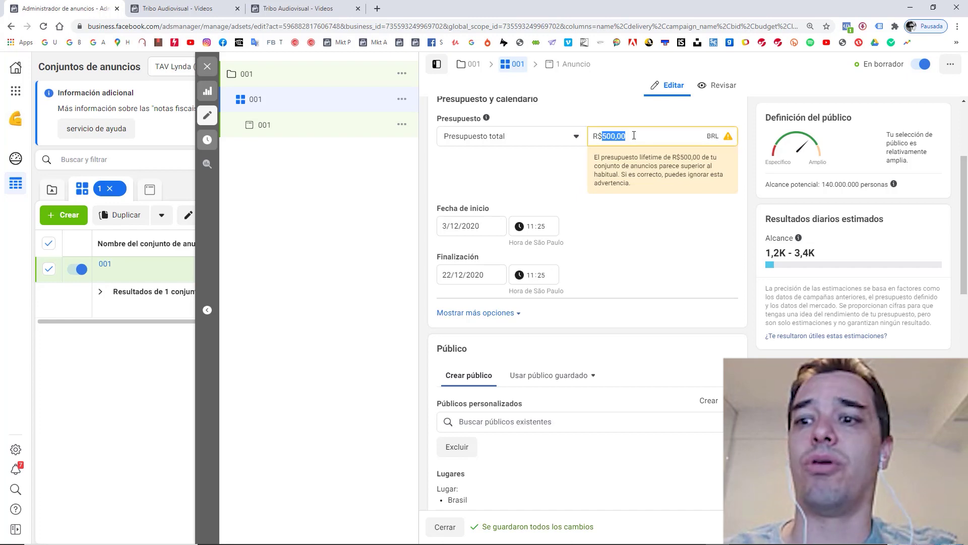
type("2000")
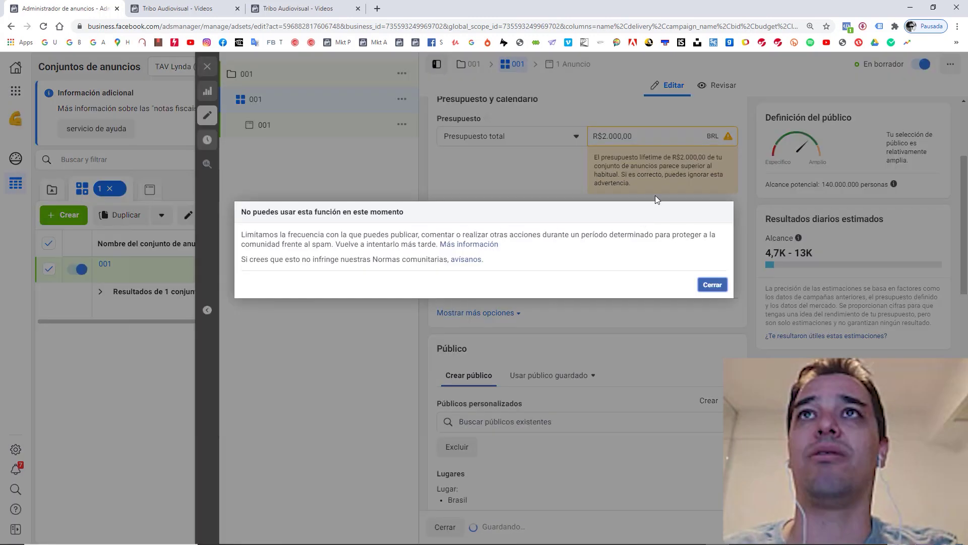
left_click(713, 285)
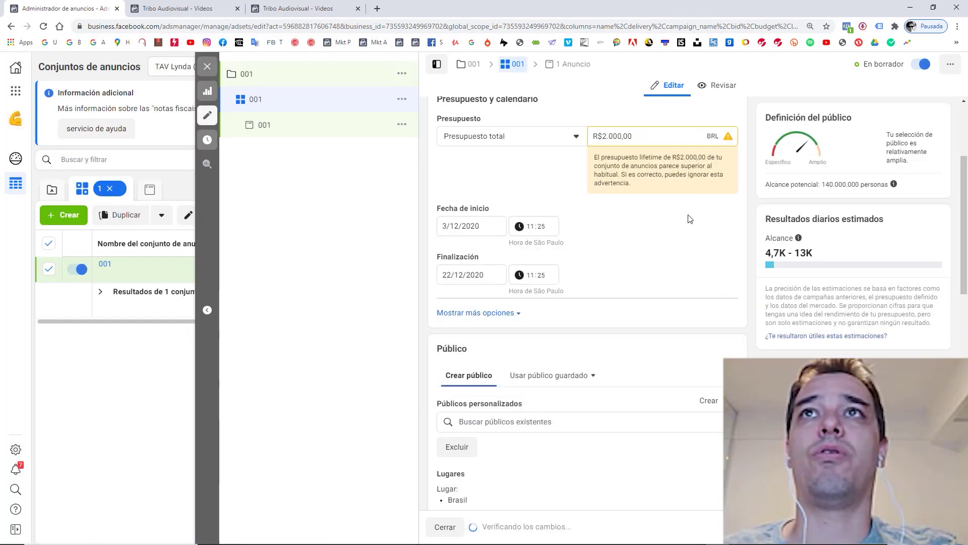
scroll(964, 151, "up", 3)
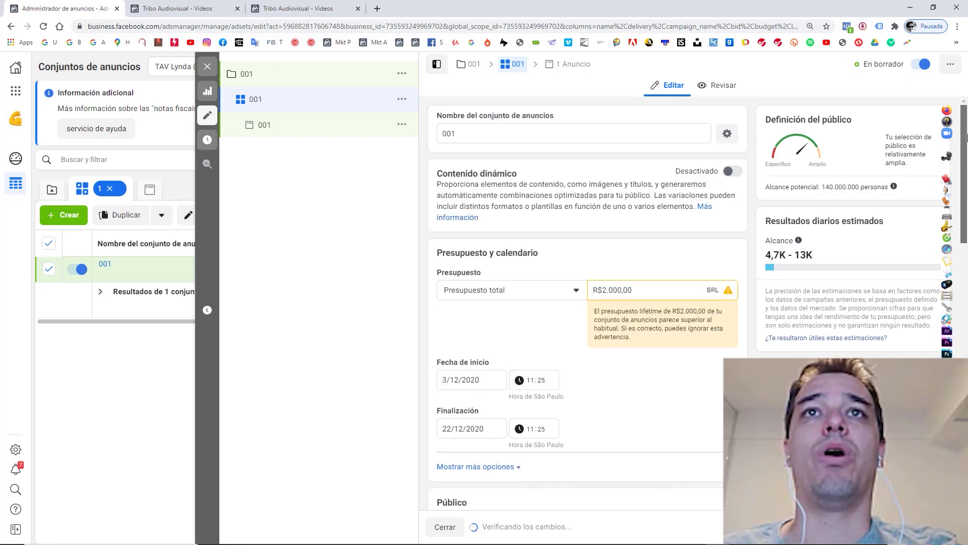
scroll(965, 154, "down", 3)
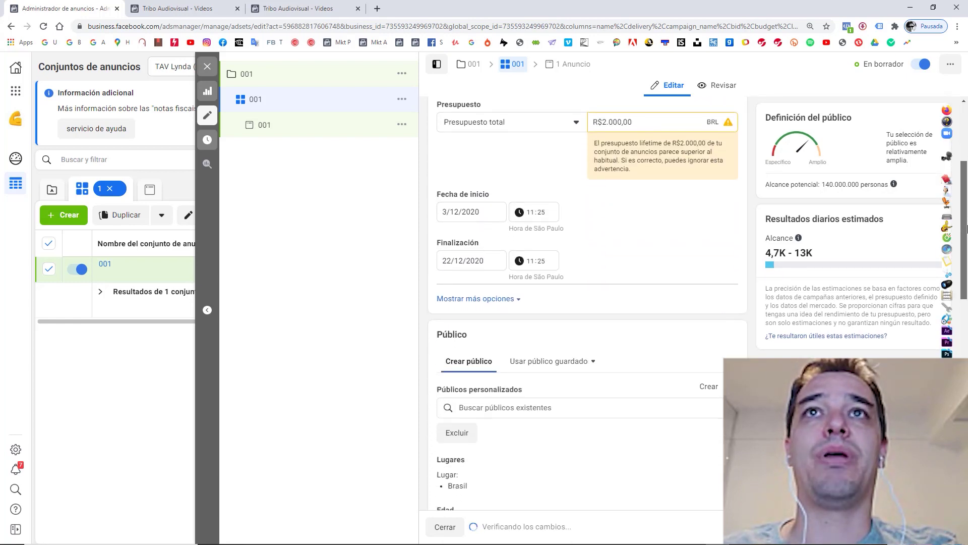
mouse_move(484, 113)
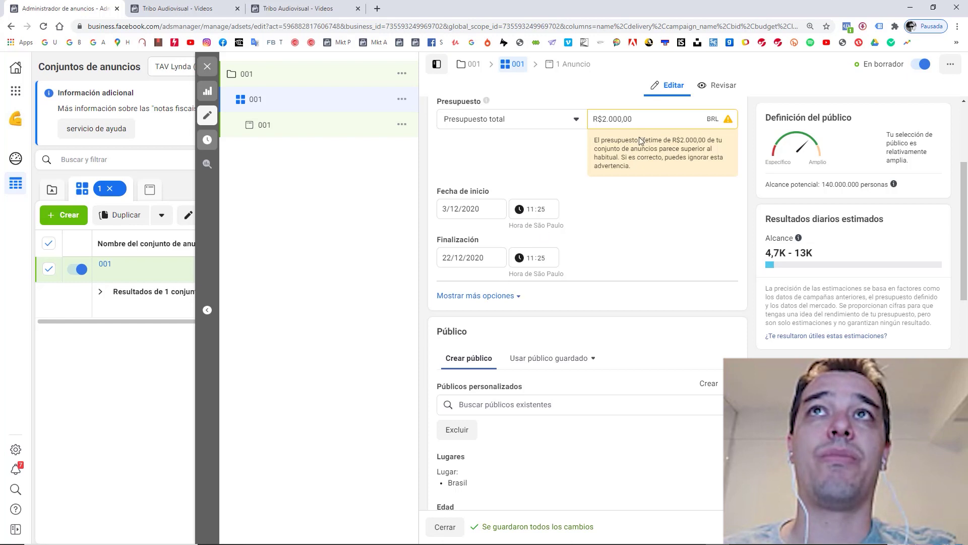
- Switch the ad set's budget type to Presupuesto diario and set the daily amount to R$100,00
left_click(518, 123)
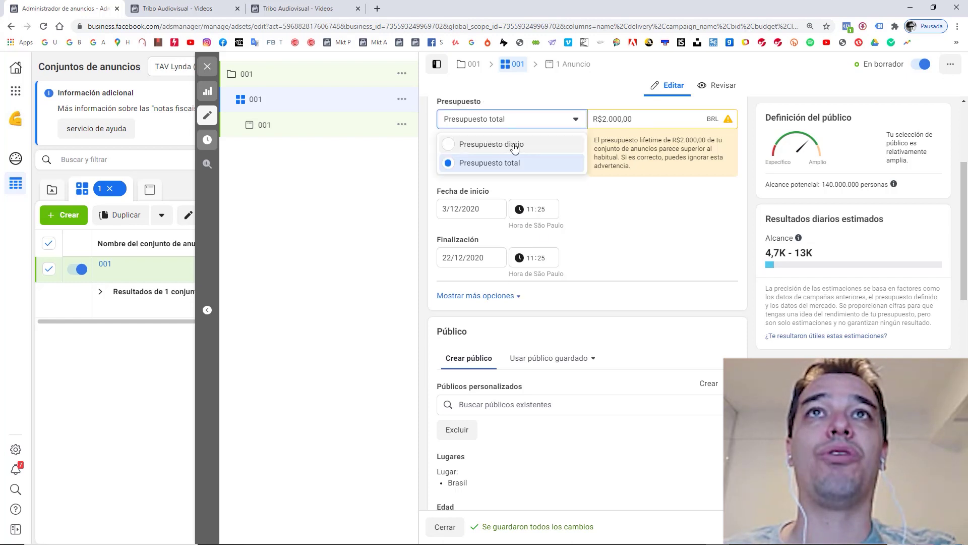
left_click(514, 145)
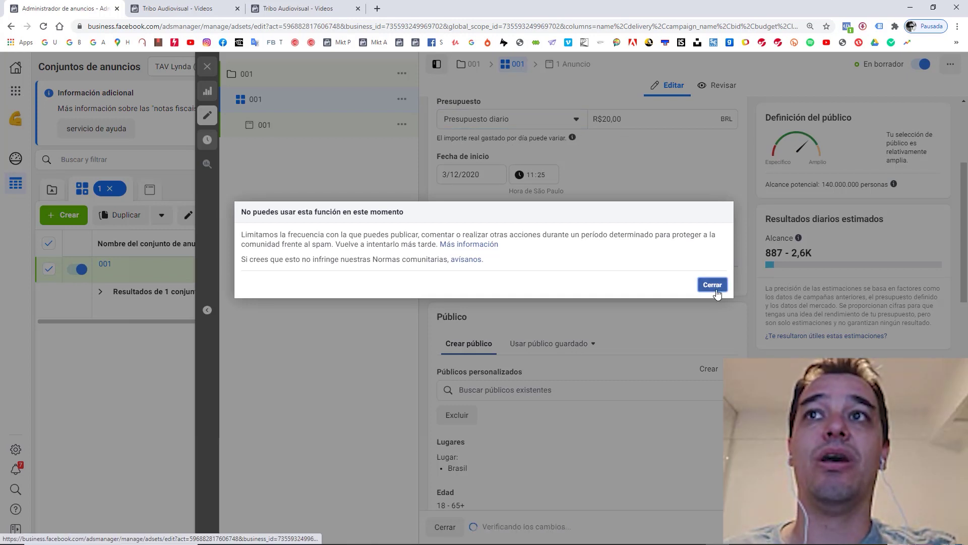
left_click(712, 285)
double_click(611, 119)
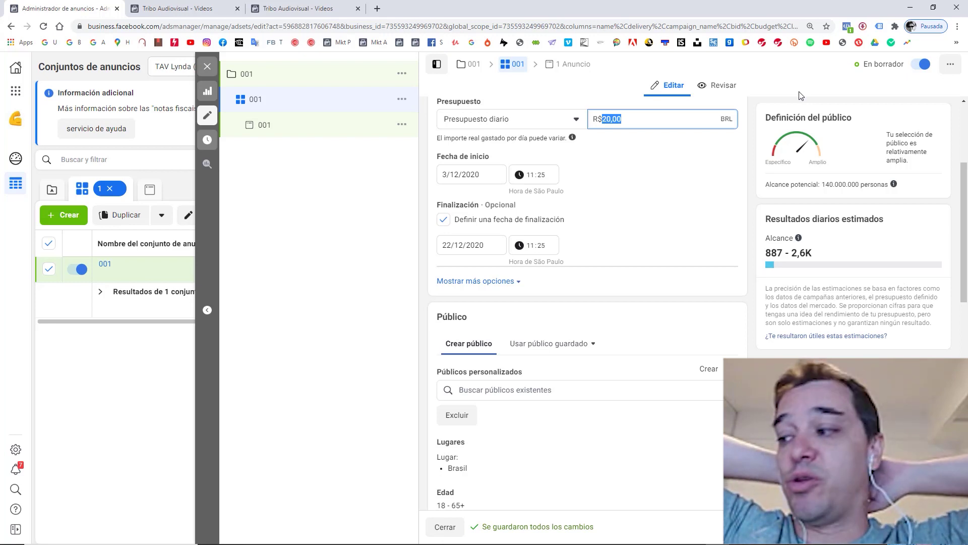
type("10")
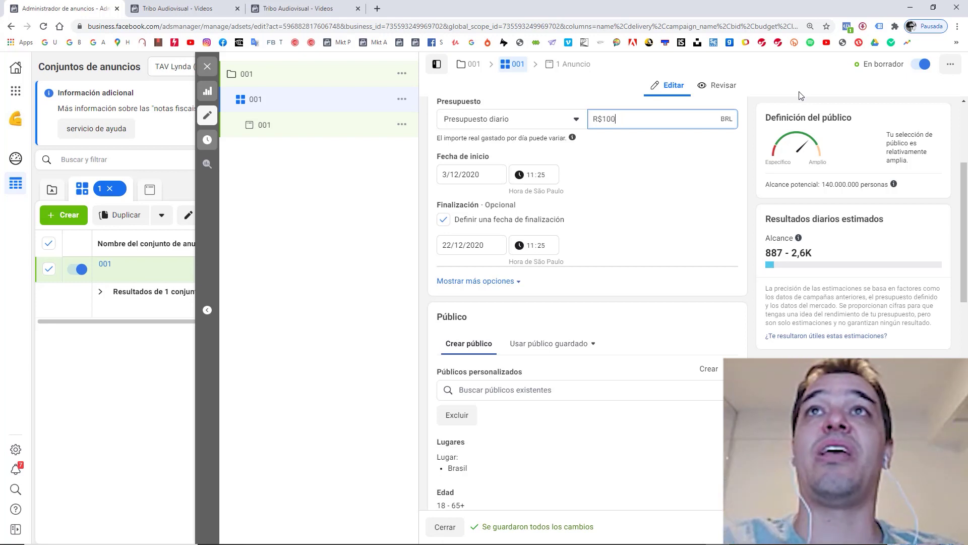
left_click(802, 96)
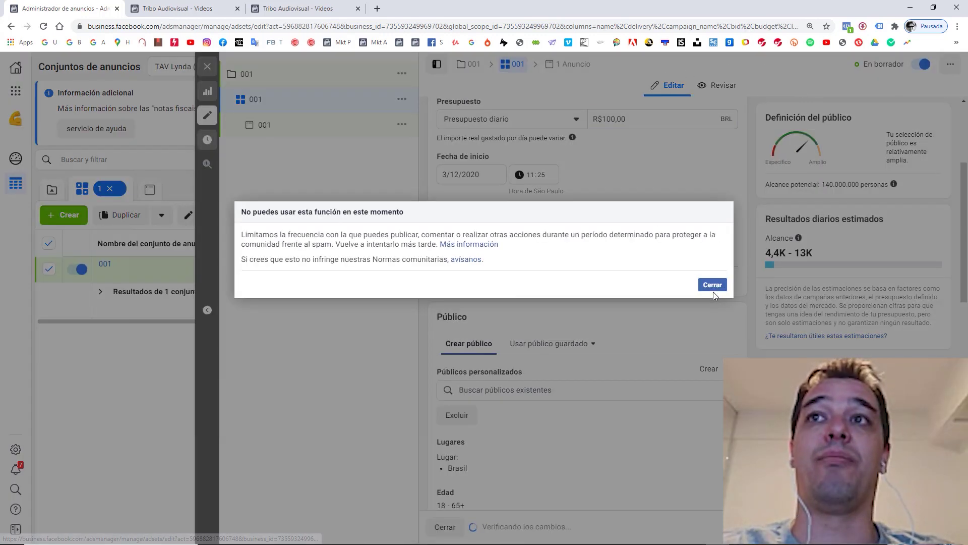
left_click(713, 286)
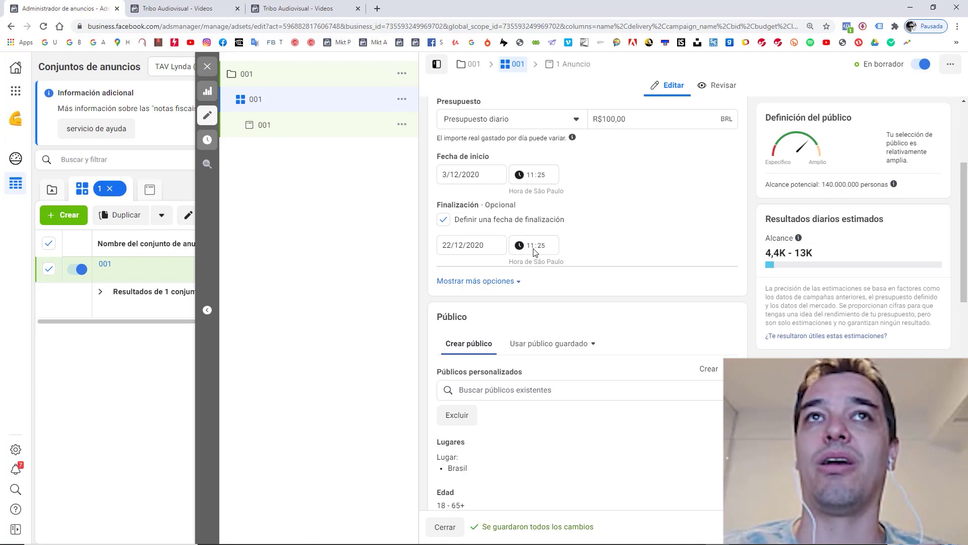
- Expand the additional options under Presupuesto y calendario to review the ad scheduling setting
left_click(564, 124)
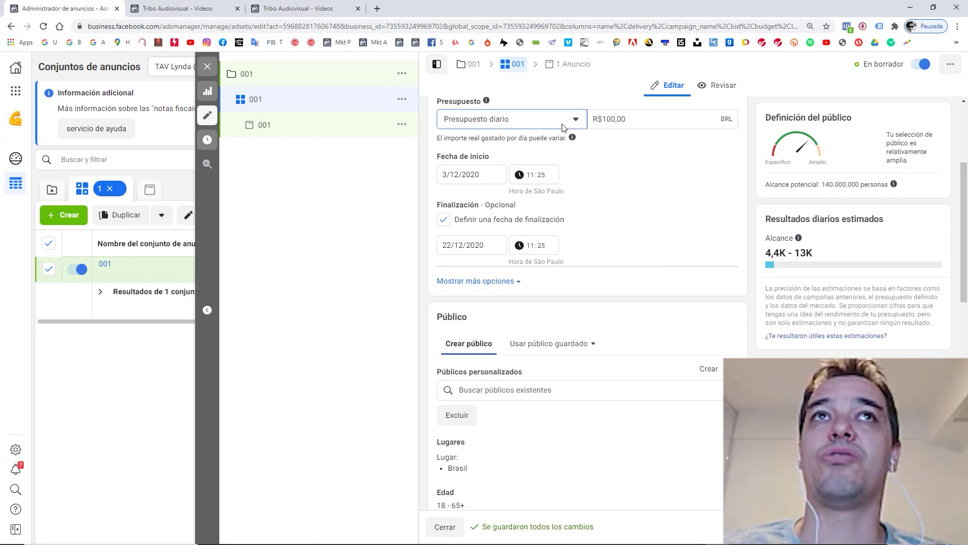
left_click(756, 144)
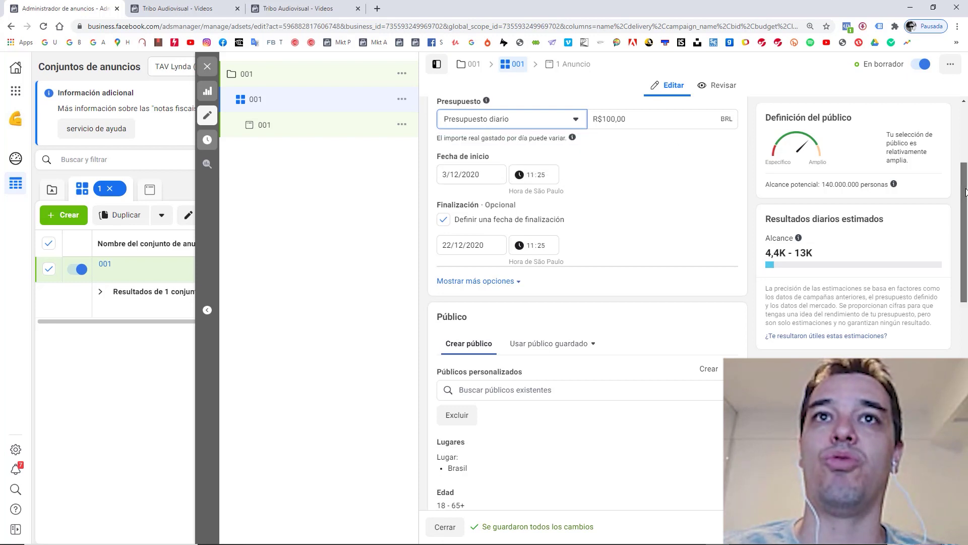
left_click_drag(966, 192, 966, 241)
left_click(455, 136)
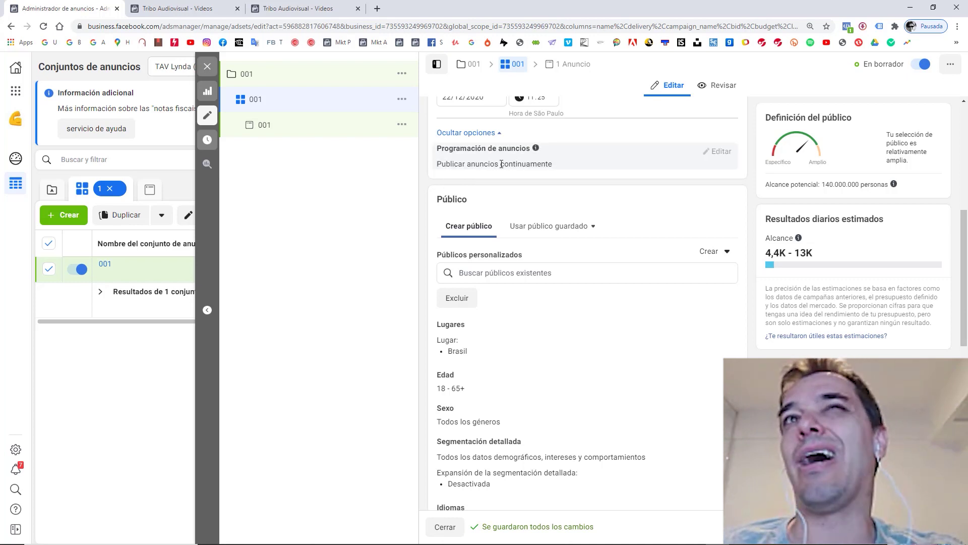
- Examine the list of saved audiences and the choices for creating a custom or similar audience
left_click_drag(965, 277, 964, 315)
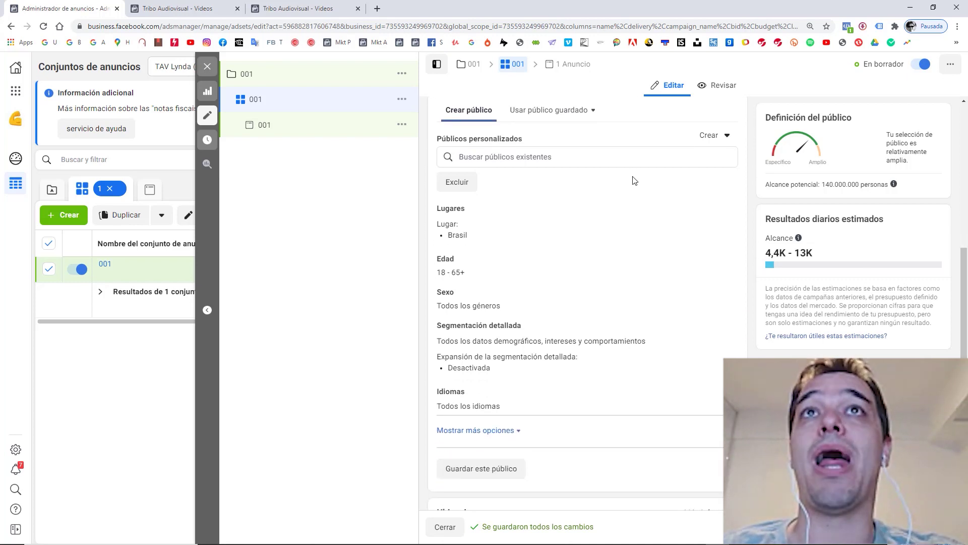
left_click(525, 119)
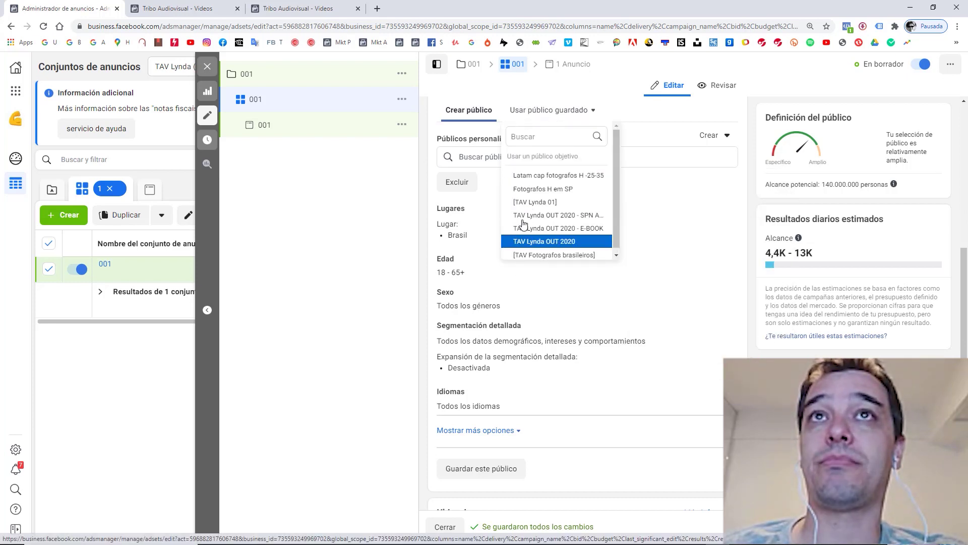
left_click(478, 122)
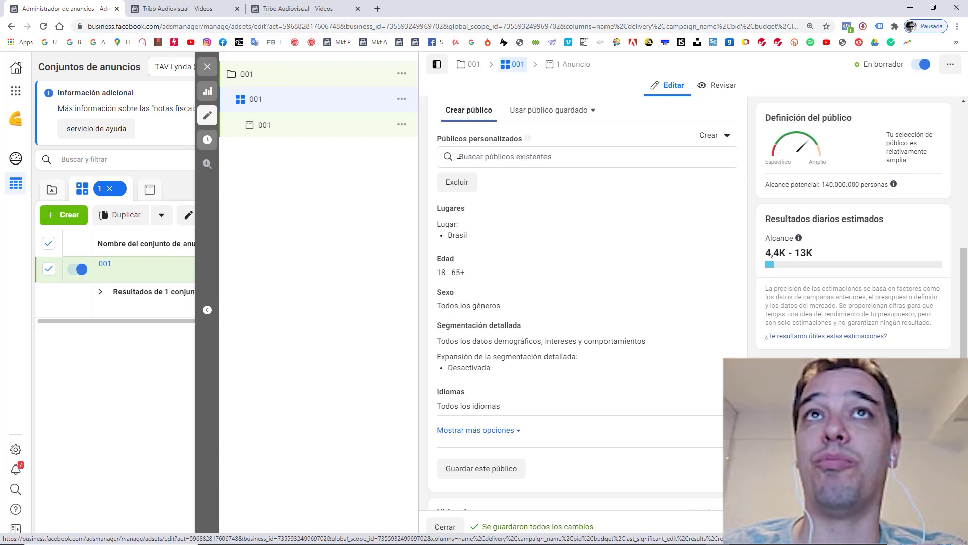
left_click(727, 136)
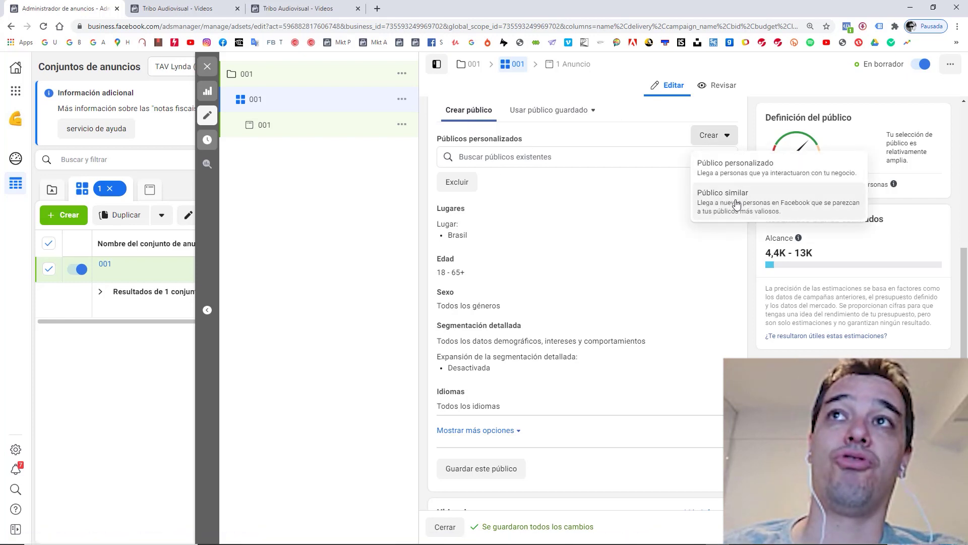
left_click(427, 149)
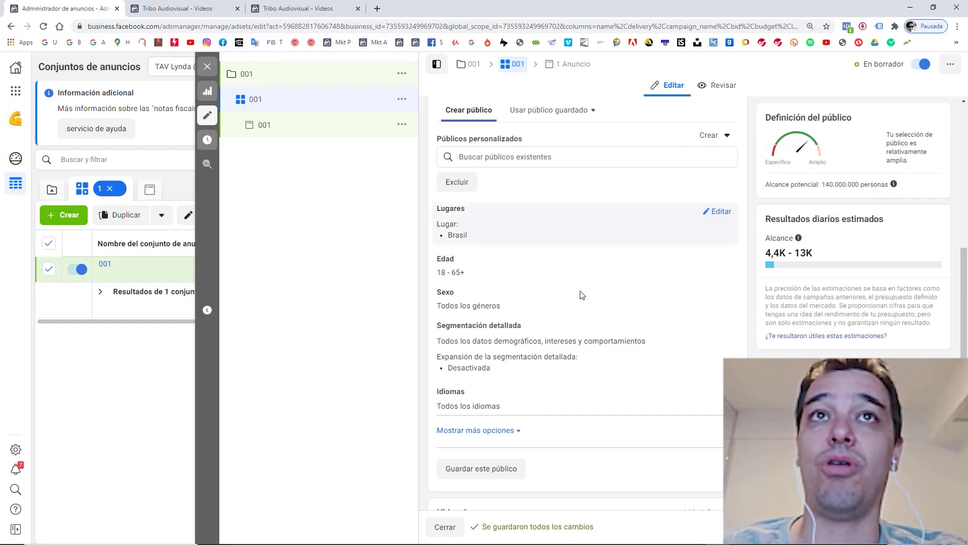
- Edit the audience's location targeting in Brasil to reach Personas que viven en este lugar
left_click(726, 215)
left_click(528, 232)
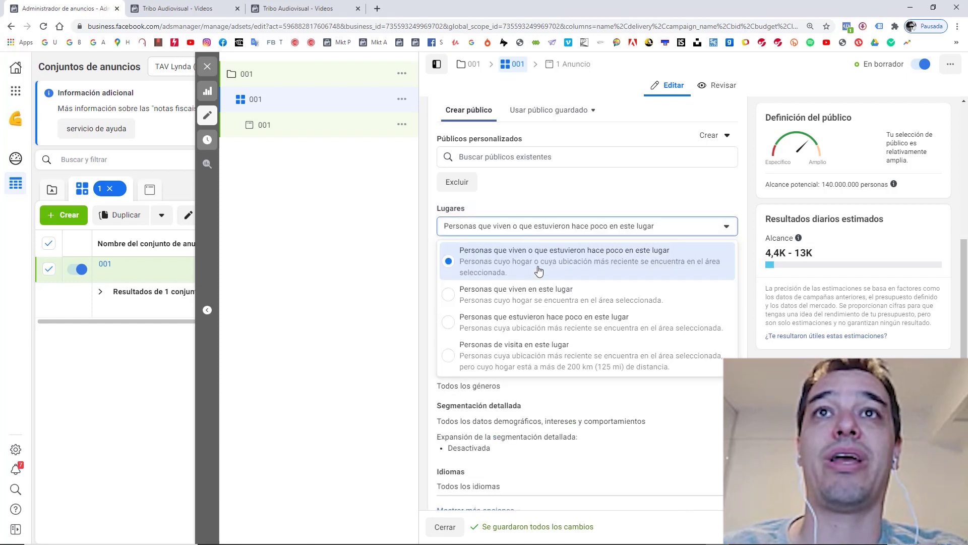
left_click(523, 302)
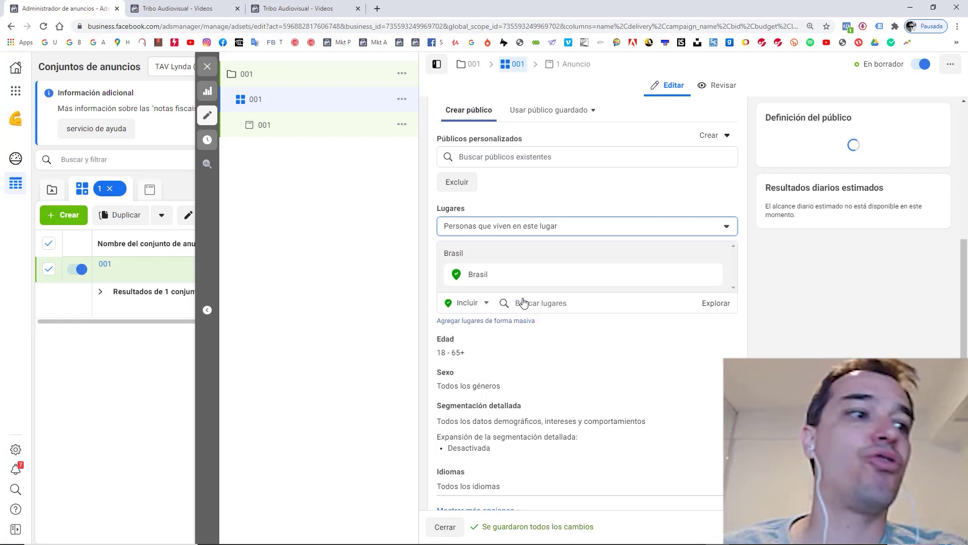
left_click(496, 231)
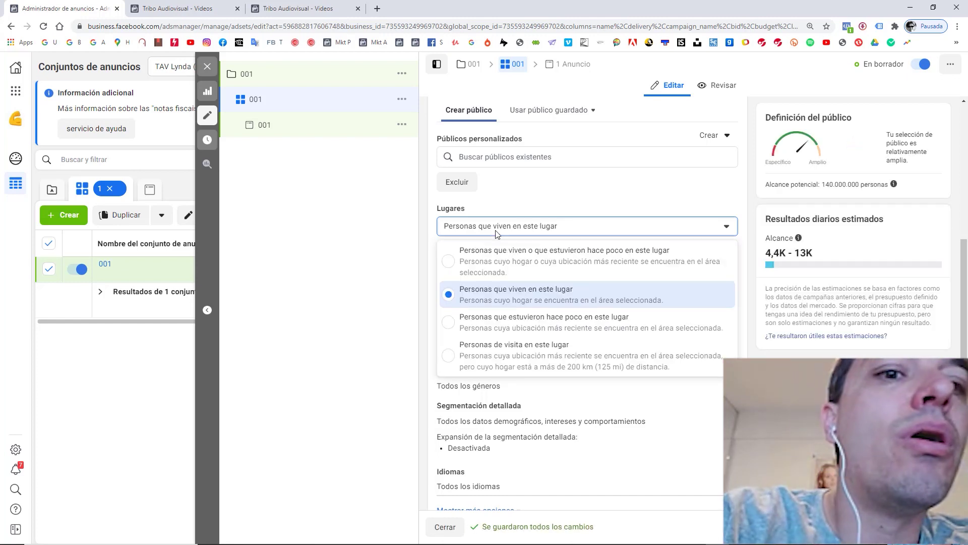
left_click(427, 227)
- Add Buenos Aires, Ciudad Autónoma de Buenos Aires, Argentina as an included city and remove Brasil from the audience's locations
left_click(538, 304)
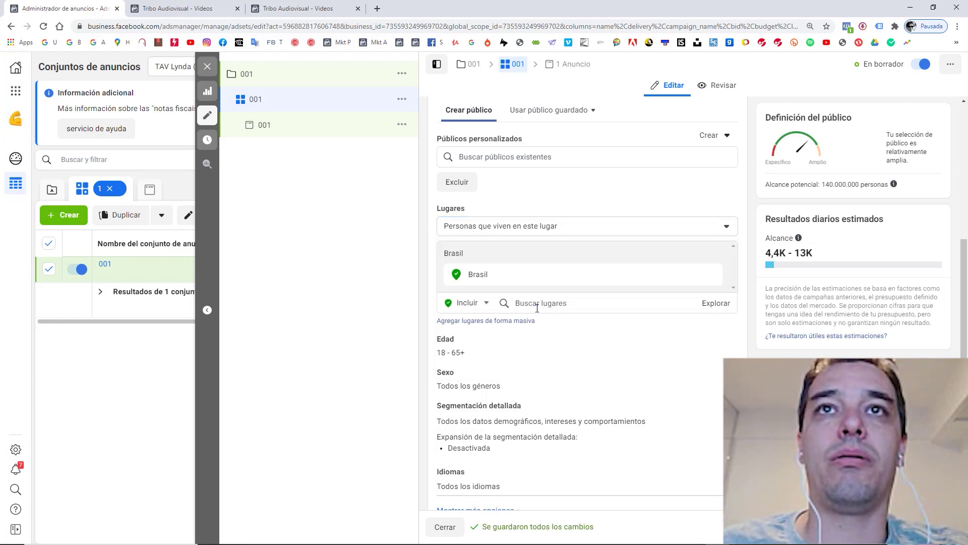
type("buenos a")
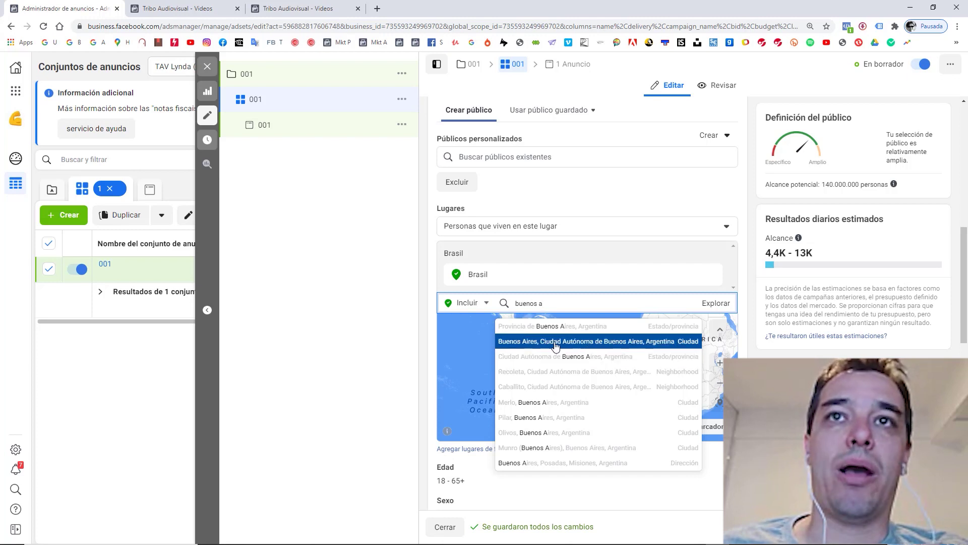
left_click(617, 343)
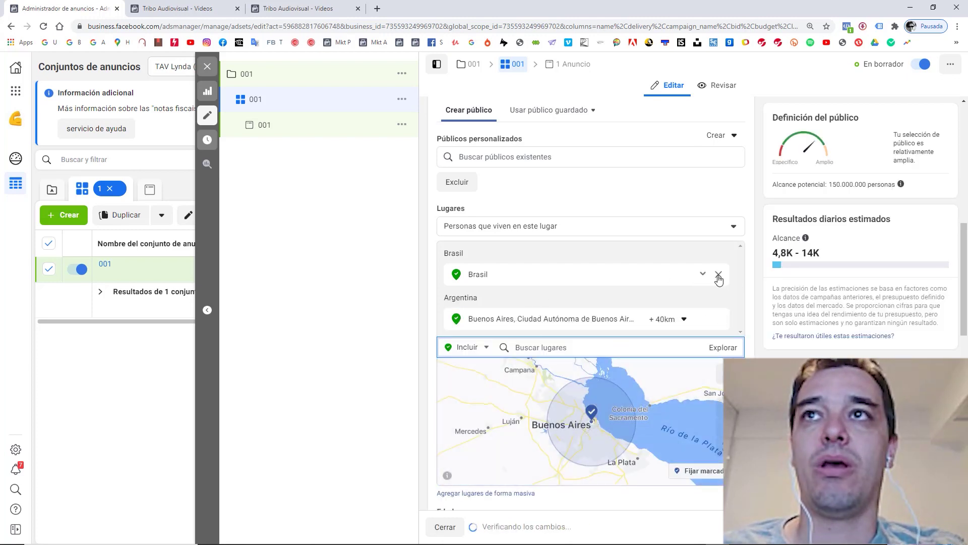
left_click(719, 275)
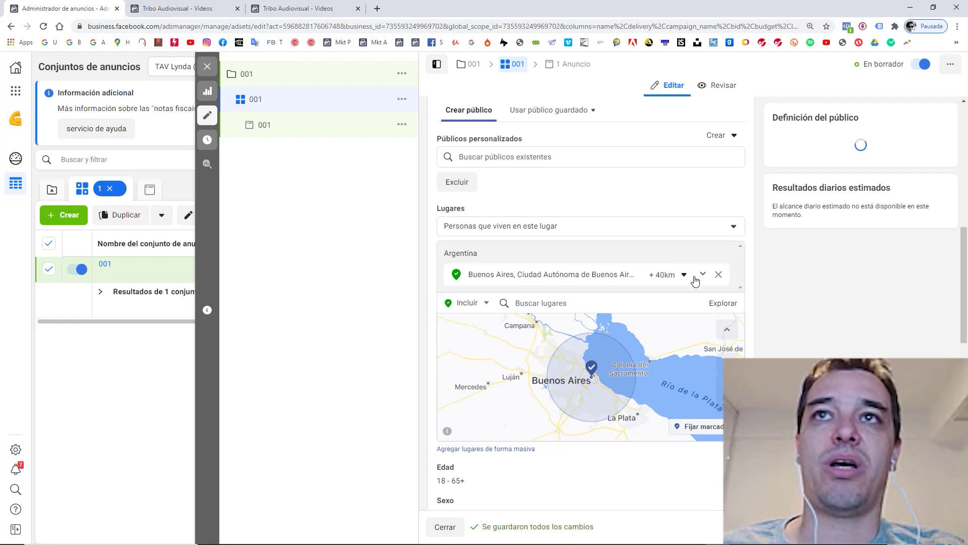
- Add Provincia de Buenos Aires, Argentina to the audience's locations and mark it as an excluded location
left_click(552, 304)
type("b")
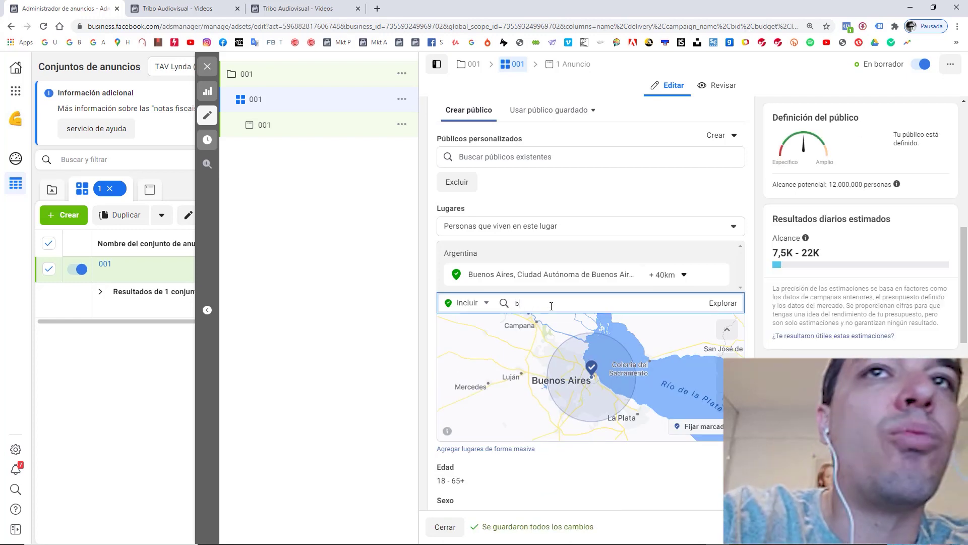
type("uenos air")
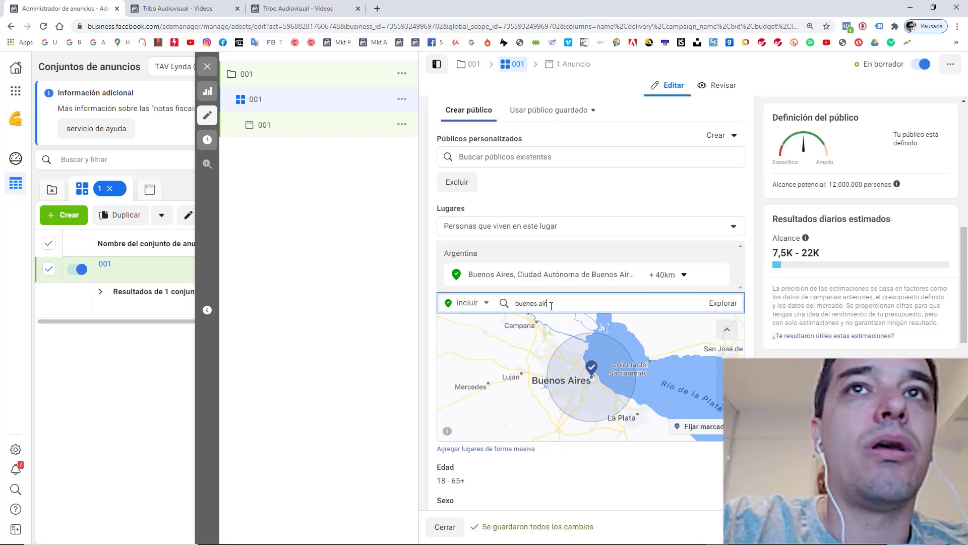
type("es")
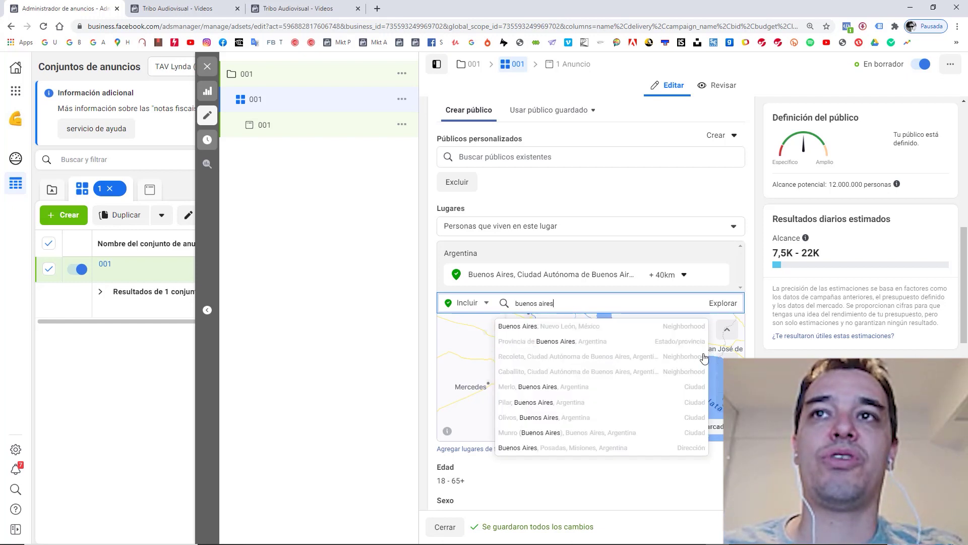
left_click(684, 343)
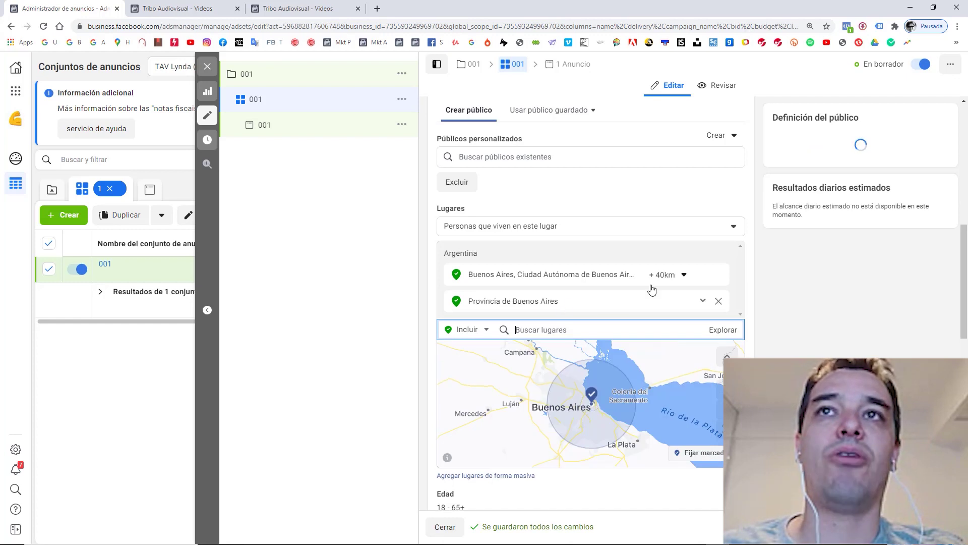
left_click(702, 302)
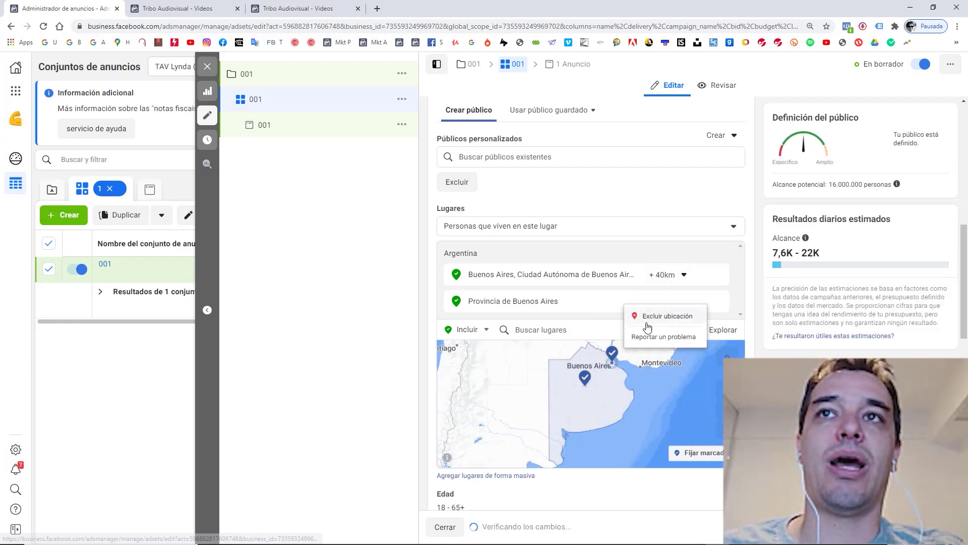
left_click(656, 317)
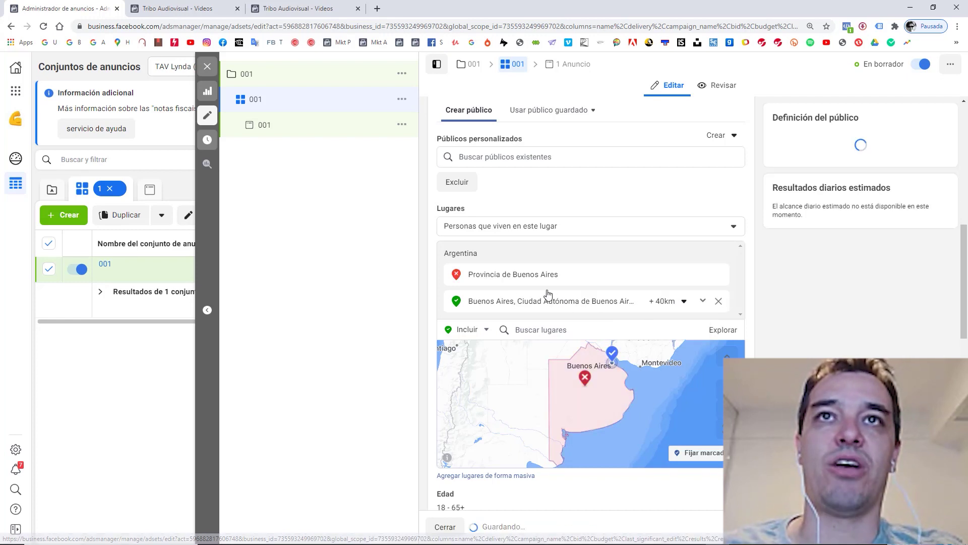
- Reduce the radius around the included city of Buenos Aires to 18 km and switch its coverage to Solo ciudad actual
left_click(681, 303)
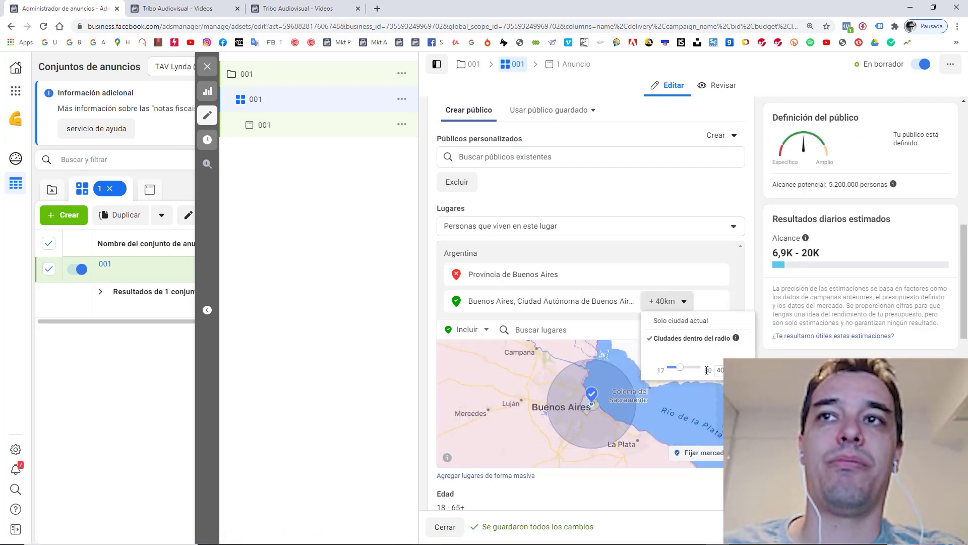
left_click_drag(681, 368, 668, 368)
left_click(676, 303)
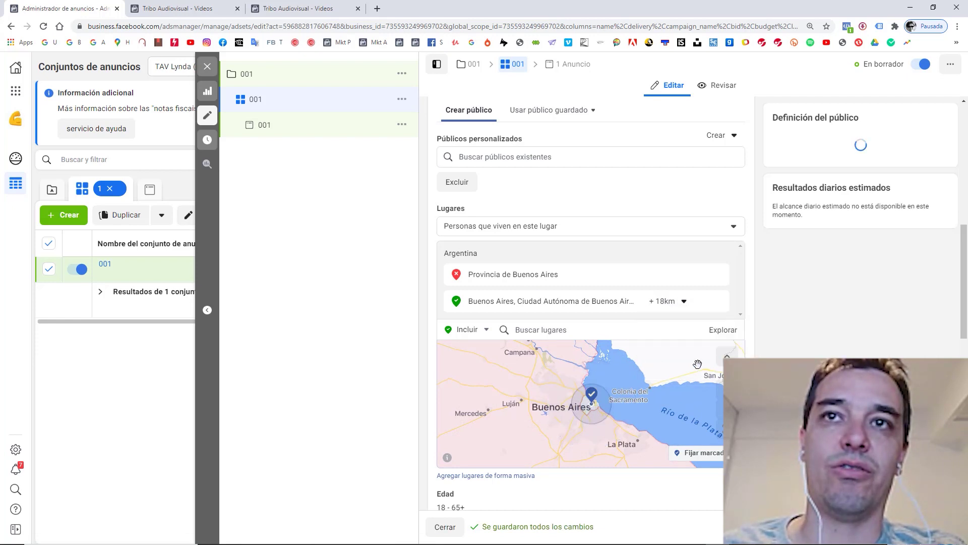
left_click(681, 304)
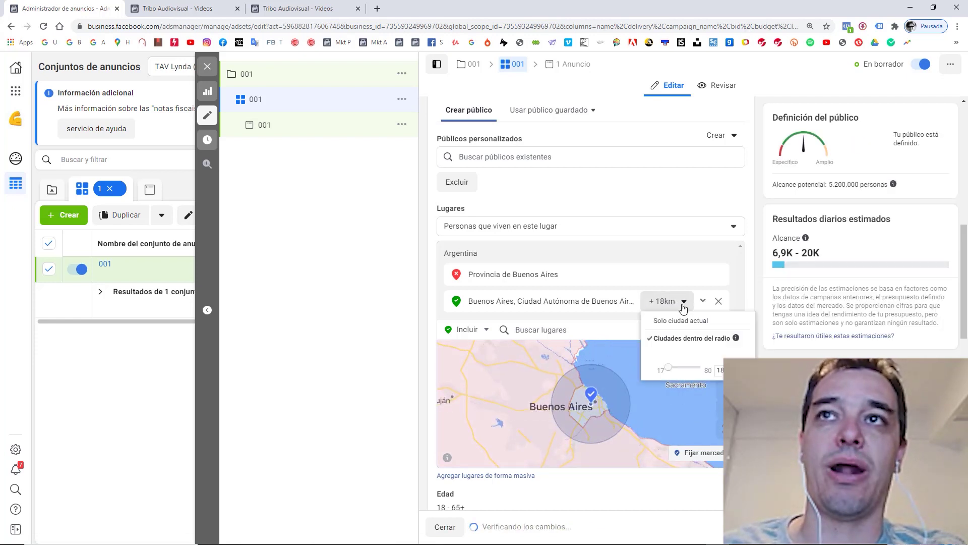
left_click(670, 322)
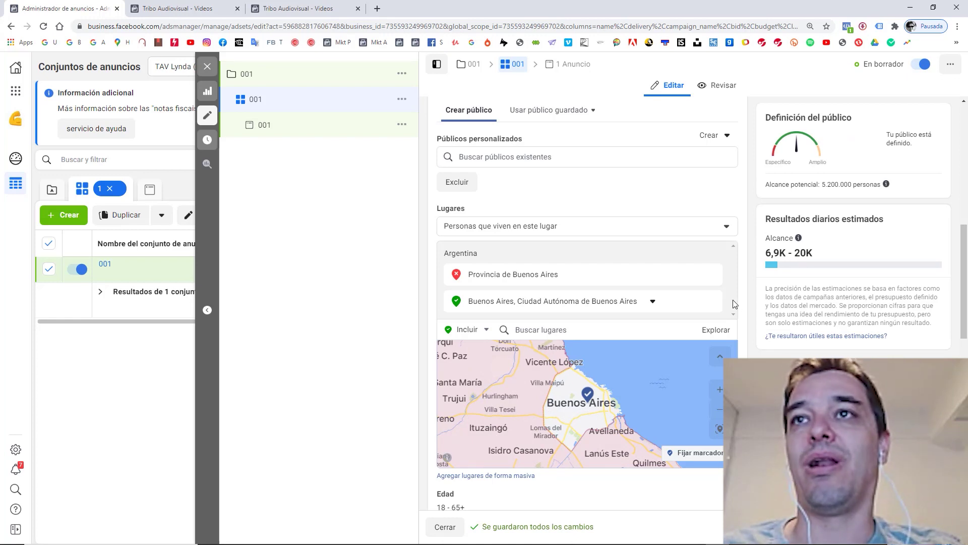
- Edit the audience's age range and set the minimum age to 25
left_click_drag(962, 257, 964, 302)
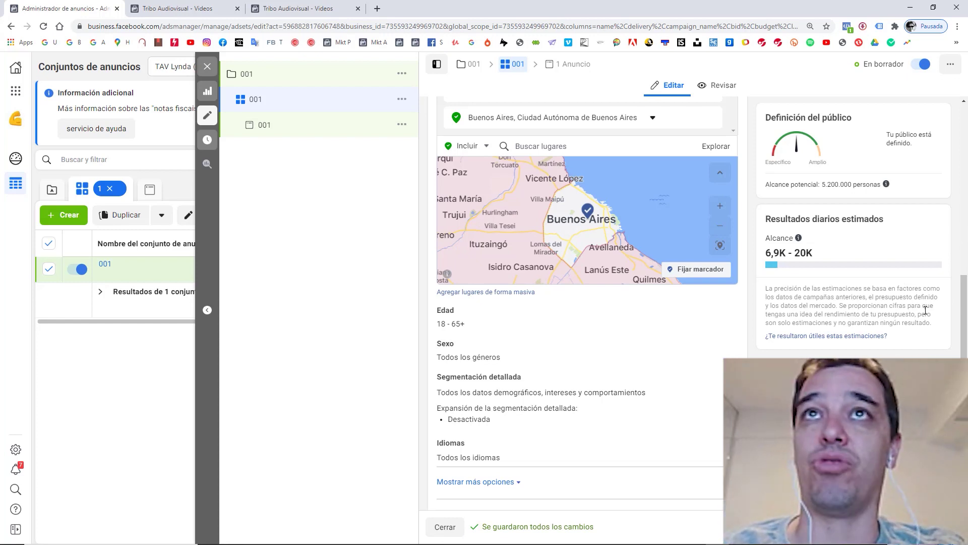
left_click_drag(964, 314, 964, 353)
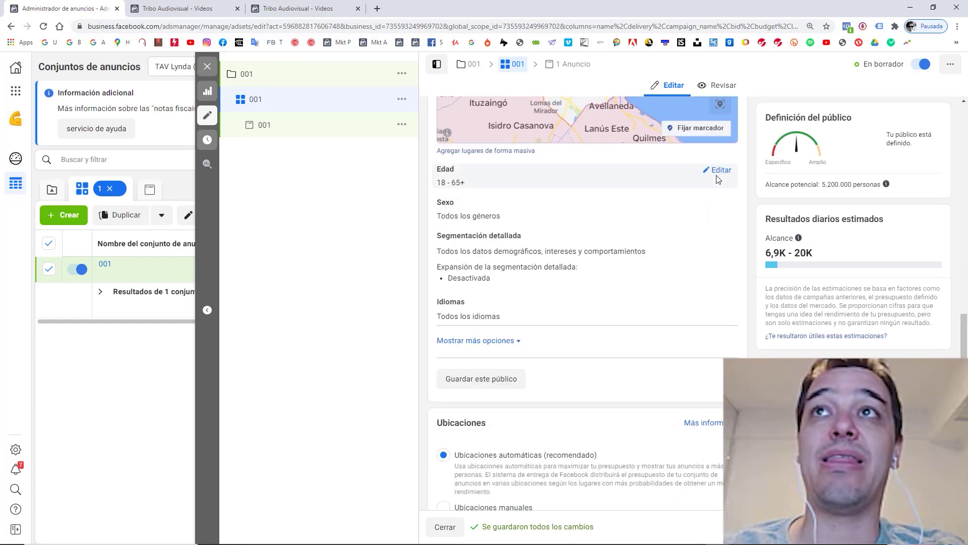
left_click(719, 170)
left_click(474, 187)
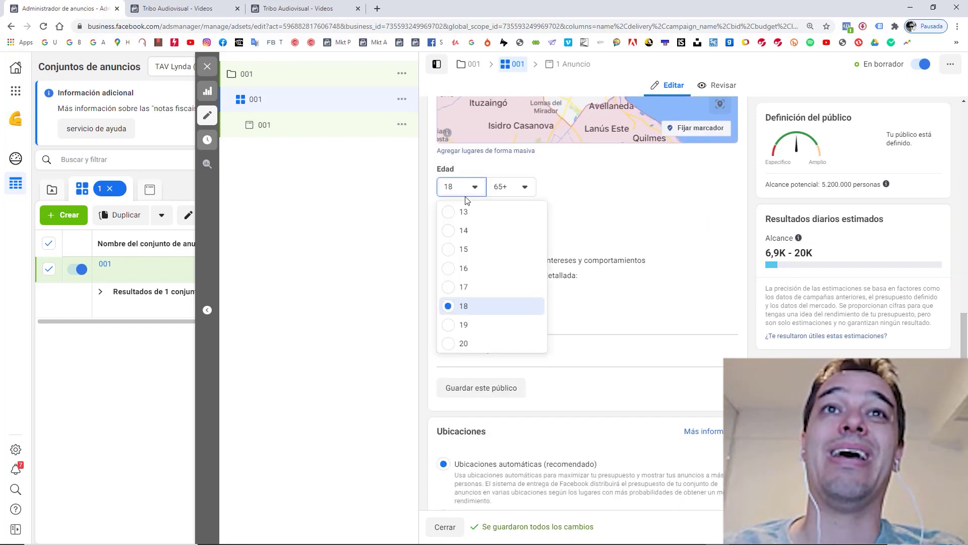
scroll(495, 355, "down", 2)
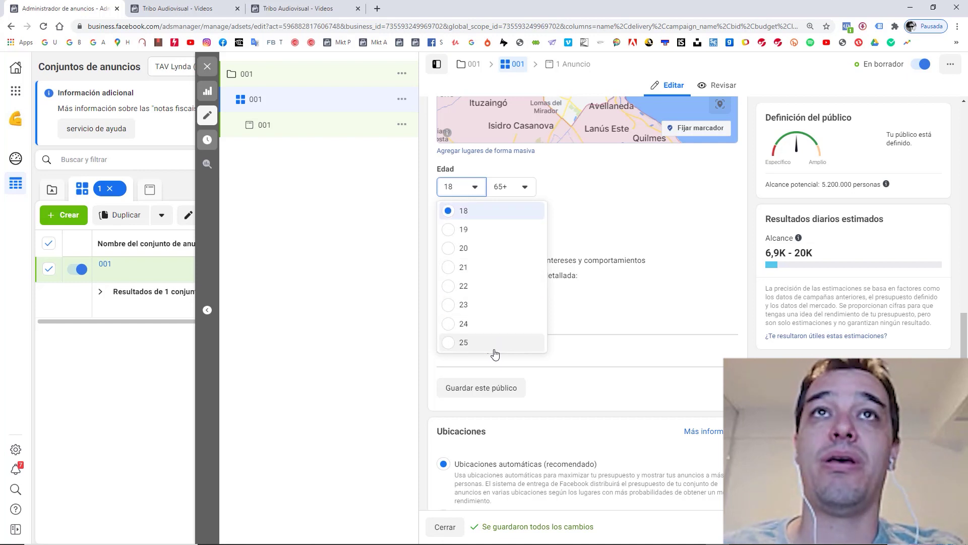
left_click(495, 350)
- Set the audience's maximum age to 30
left_click(514, 187)
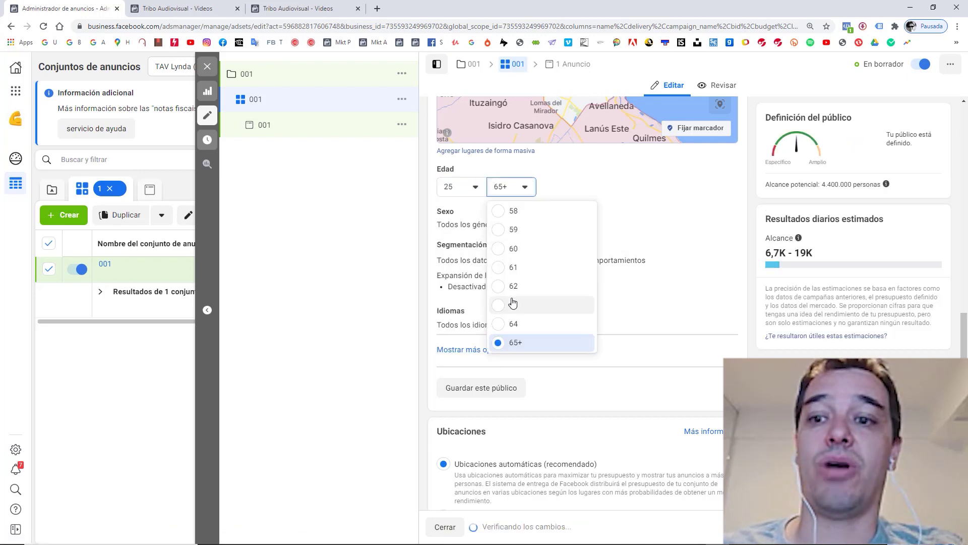
scroll(513, 302, "up", 2)
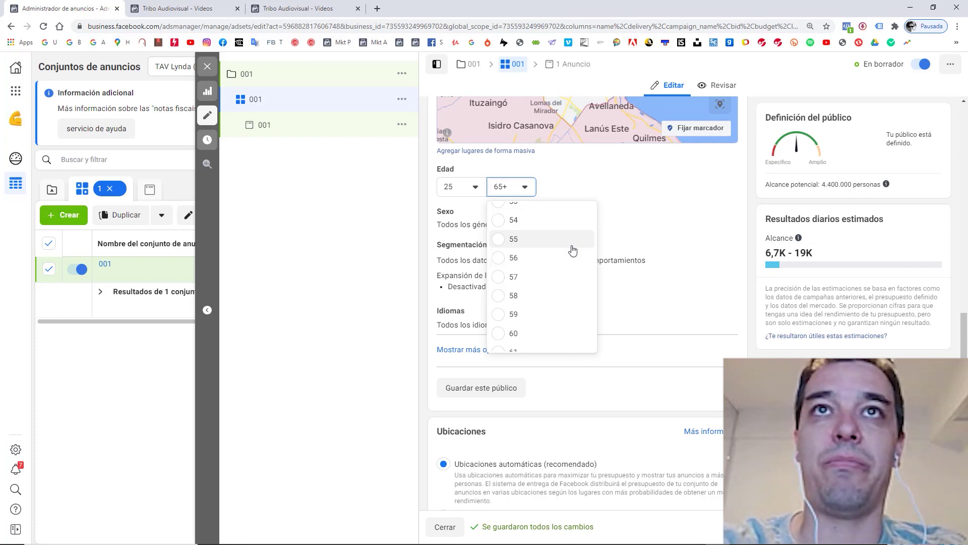
scroll(574, 249, "up", 2)
scroll(574, 250, "up", 10)
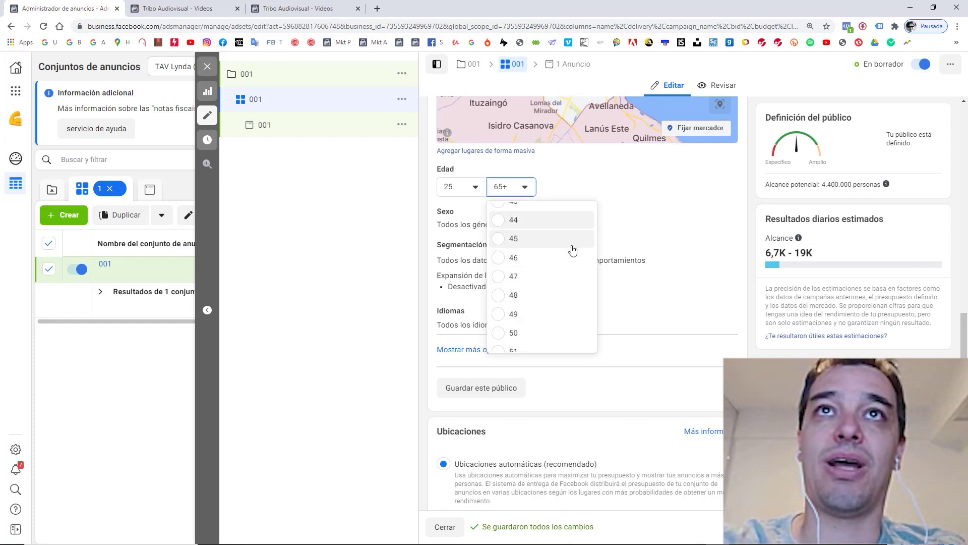
key("Down")
key("Down")
key("Down")
key("Down")
key("Down")
key("Down")
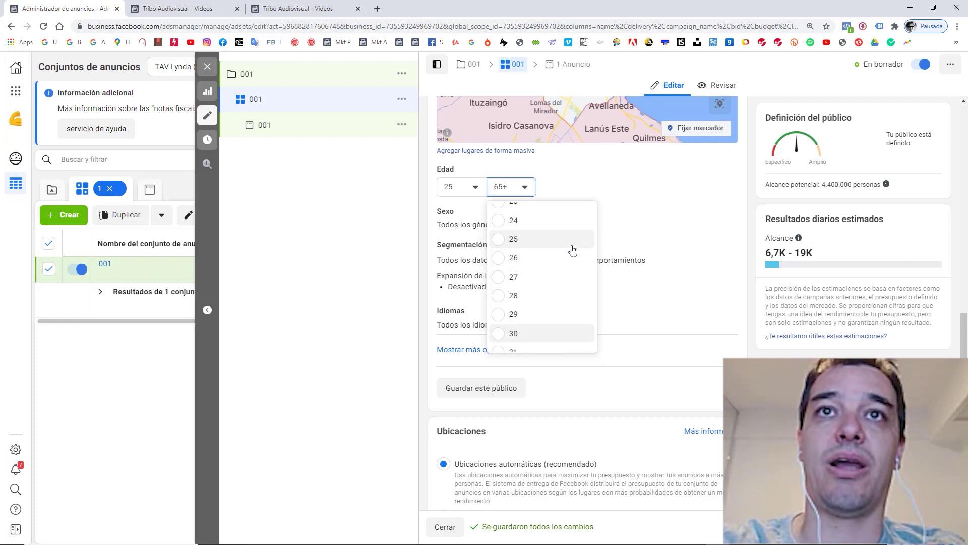
key("Return")
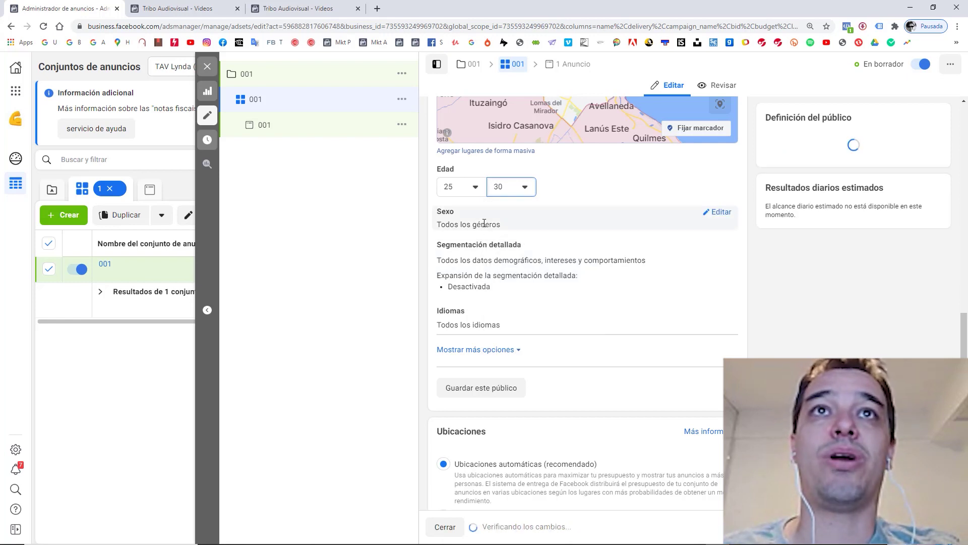
- Restrict the audience's gender to Mujeres
left_click(707, 213)
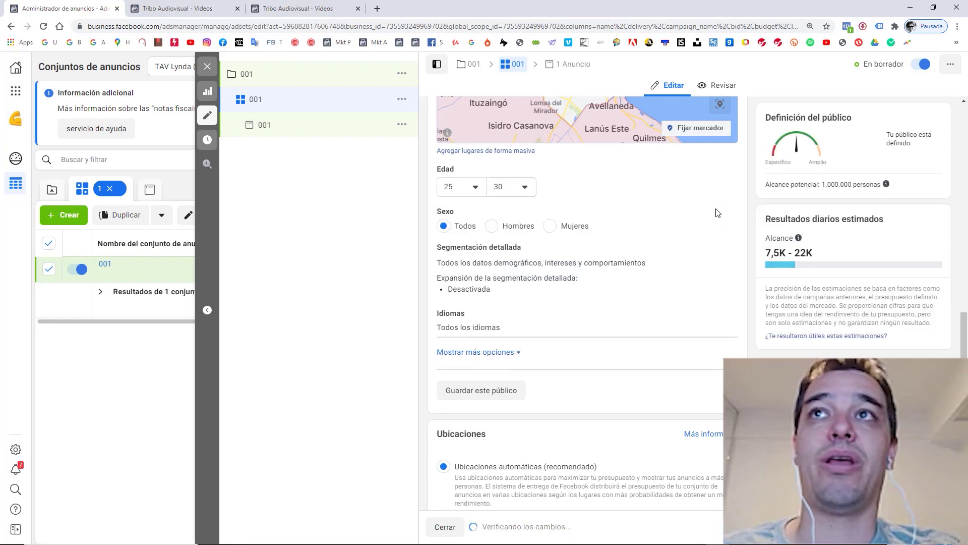
left_click(551, 227)
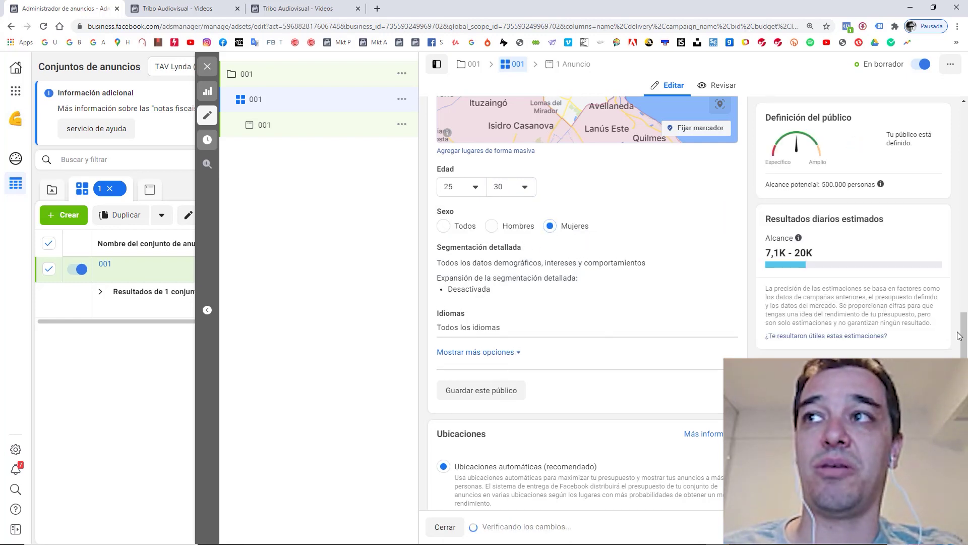
- Review the audience's location, age and gender settings and open Idiomas for editing without choosing a language
scroll(959, 335, "up", 4)
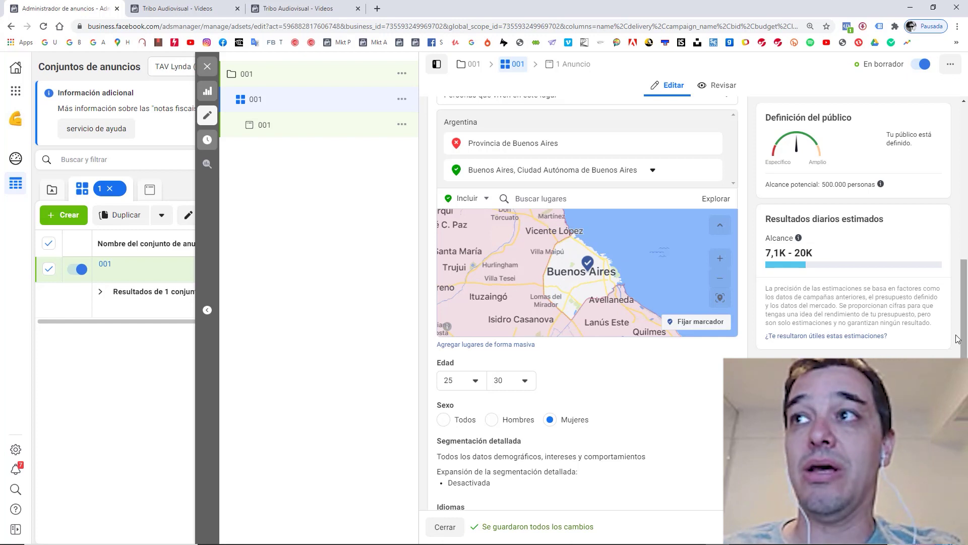
scroll(963, 356, "down", 1)
scroll(963, 356, "down", 2)
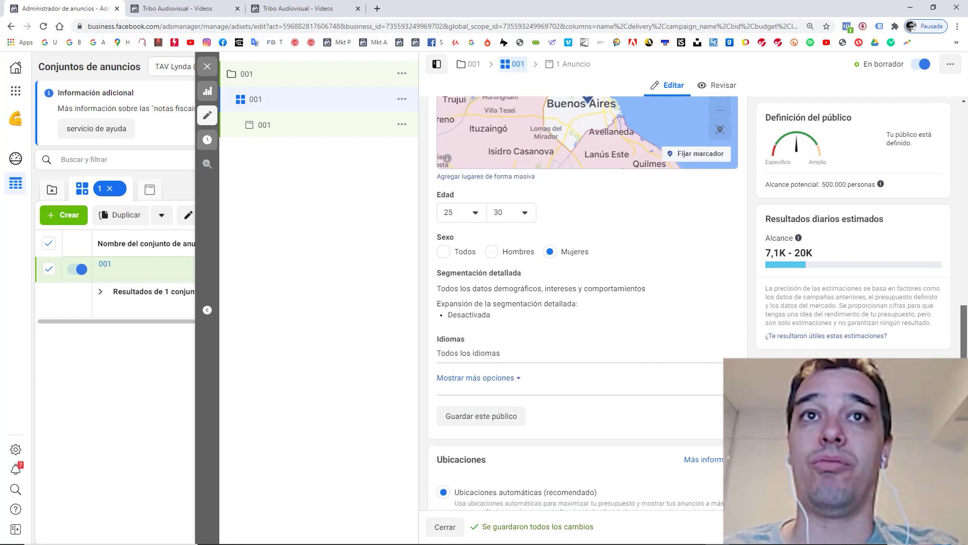
scroll(963, 356, "up", 1)
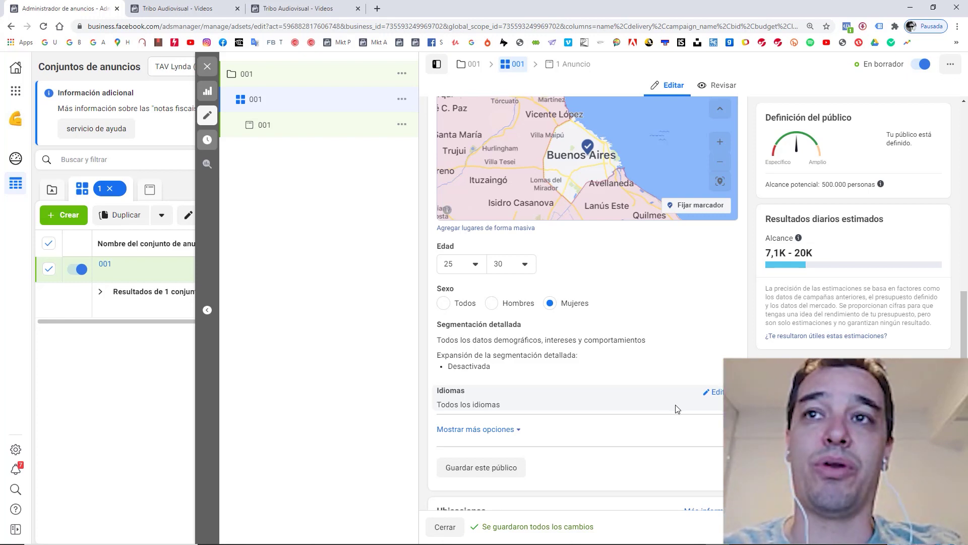
left_click(716, 392)
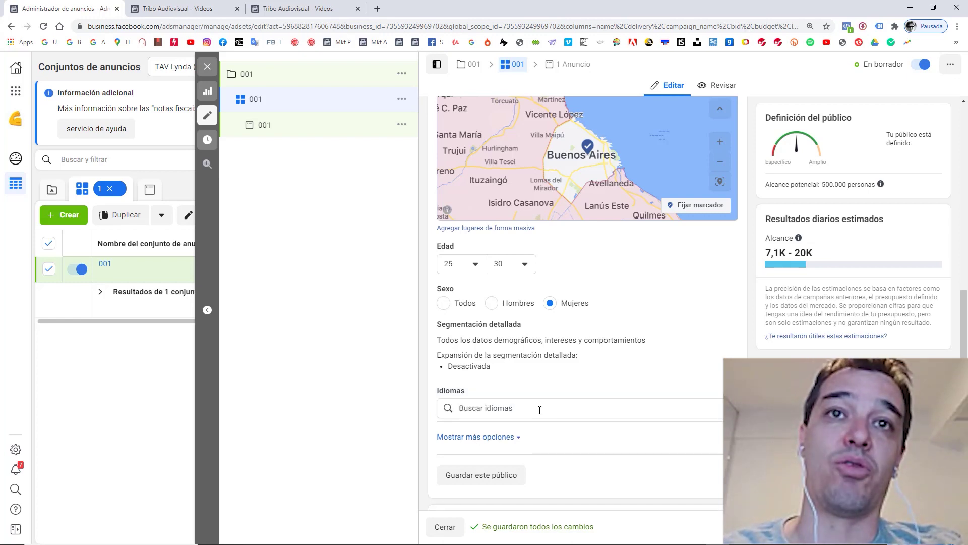
left_click(517, 409)
left_click(716, 336)
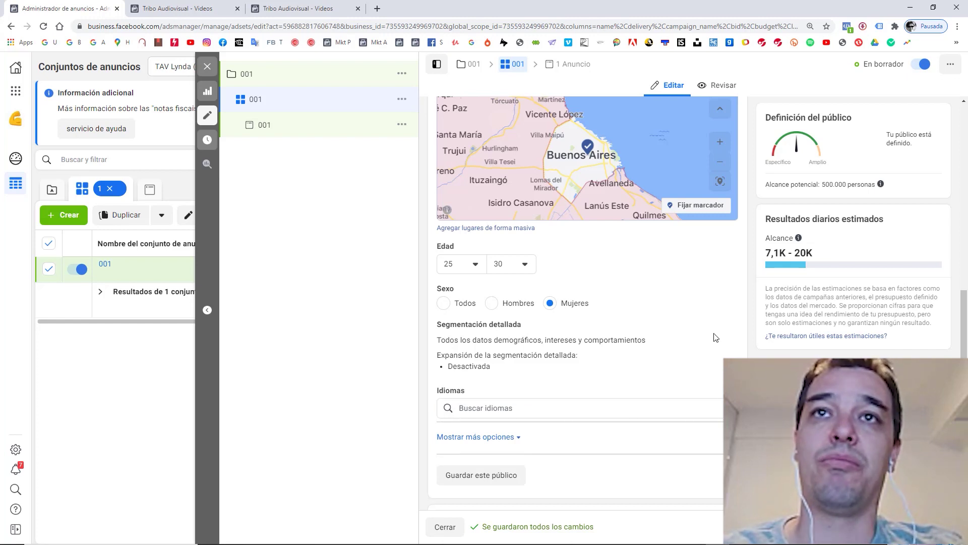
- Edit the ad set's detailed targeting and include the education level Título profesional from the demographic data
scroll(637, 260, "up", 1)
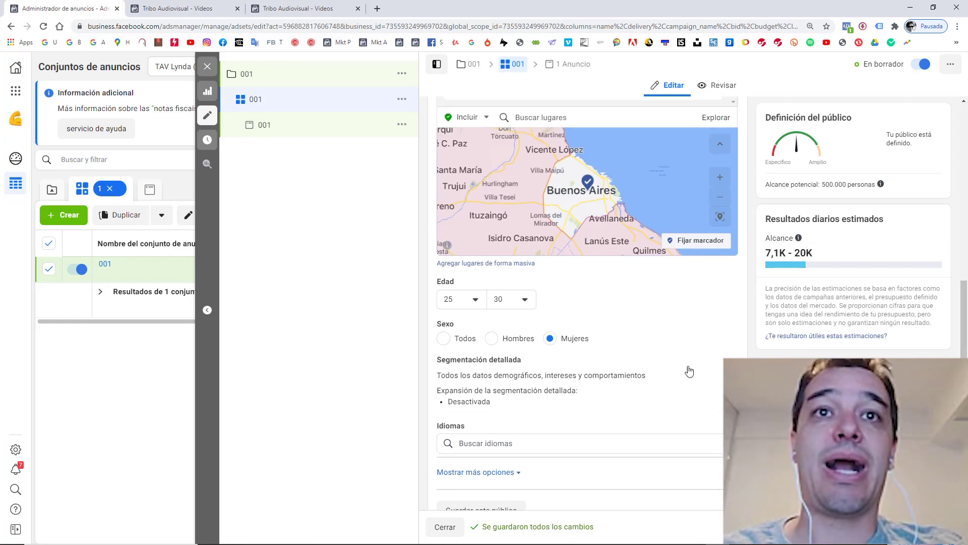
mouse_move(526, 360)
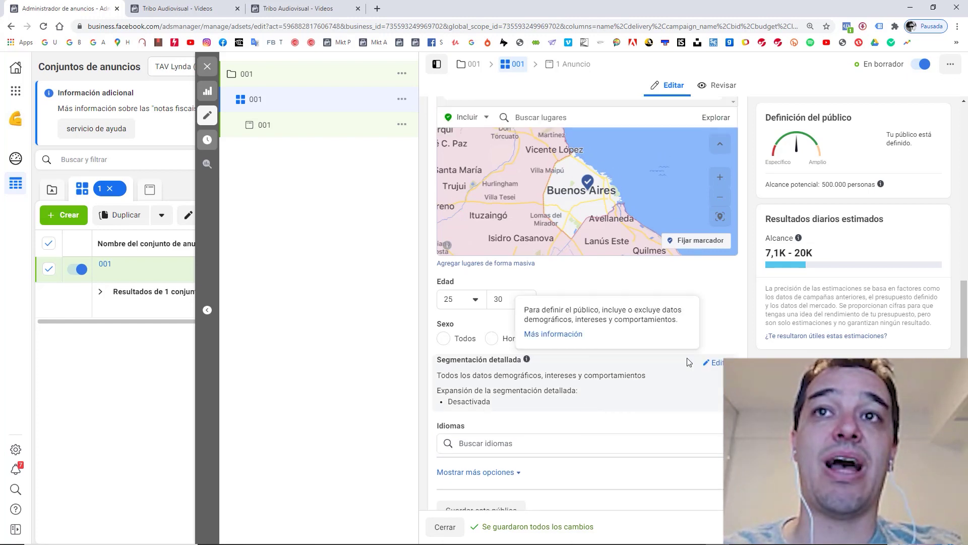
left_click(715, 363)
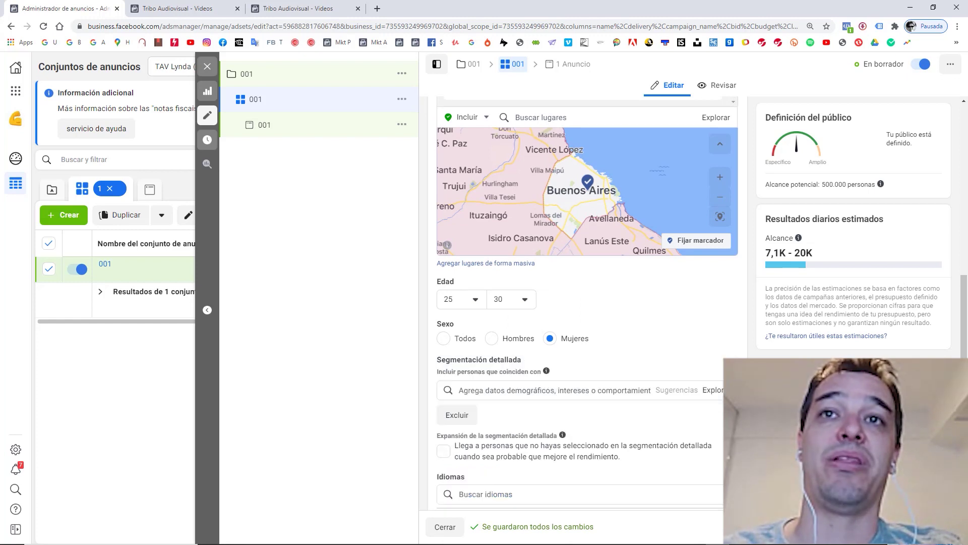
left_click(494, 389)
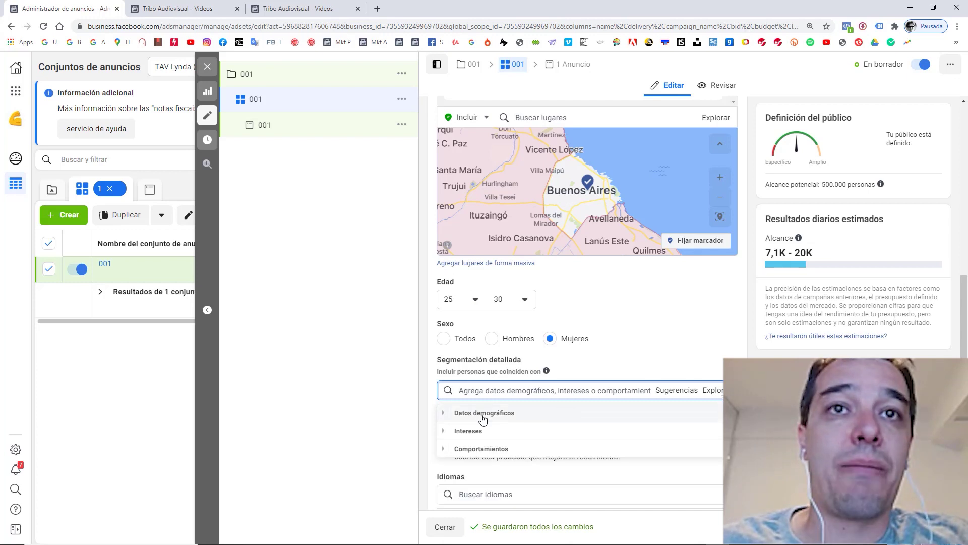
left_click(442, 413)
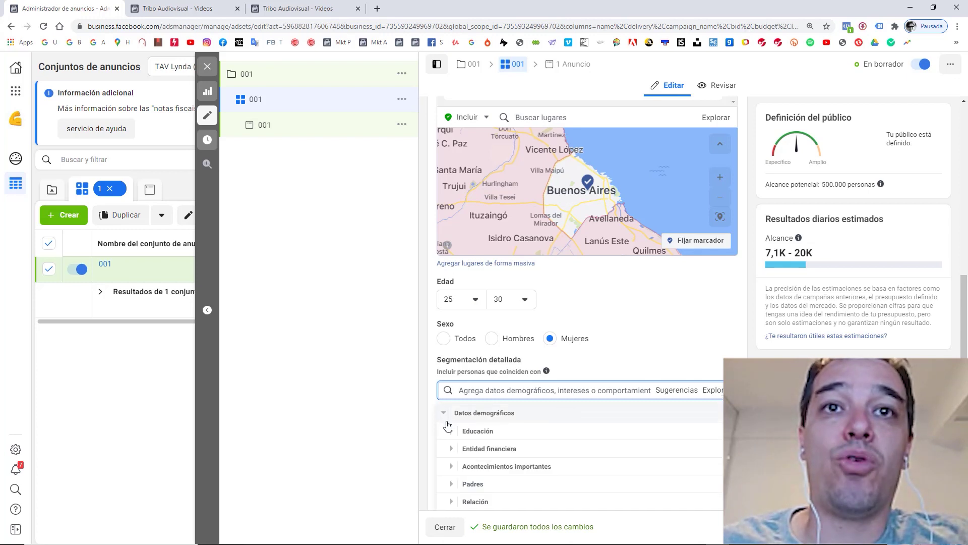
left_click(451, 432)
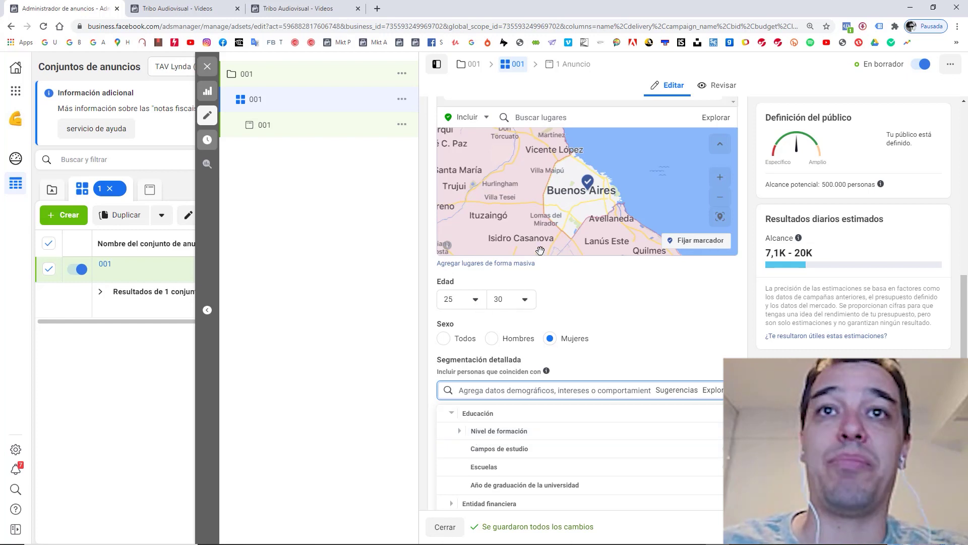
left_click(460, 432)
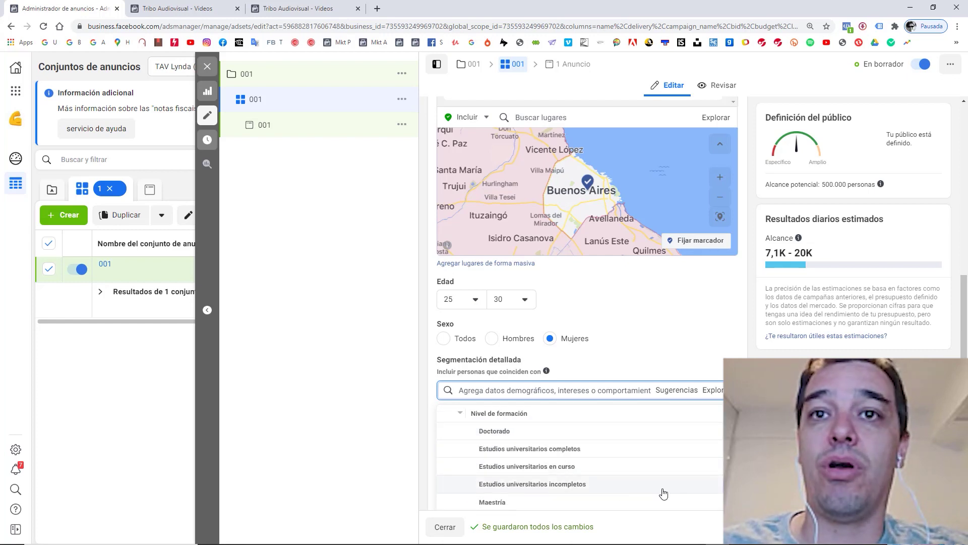
scroll(667, 459, "down", 1)
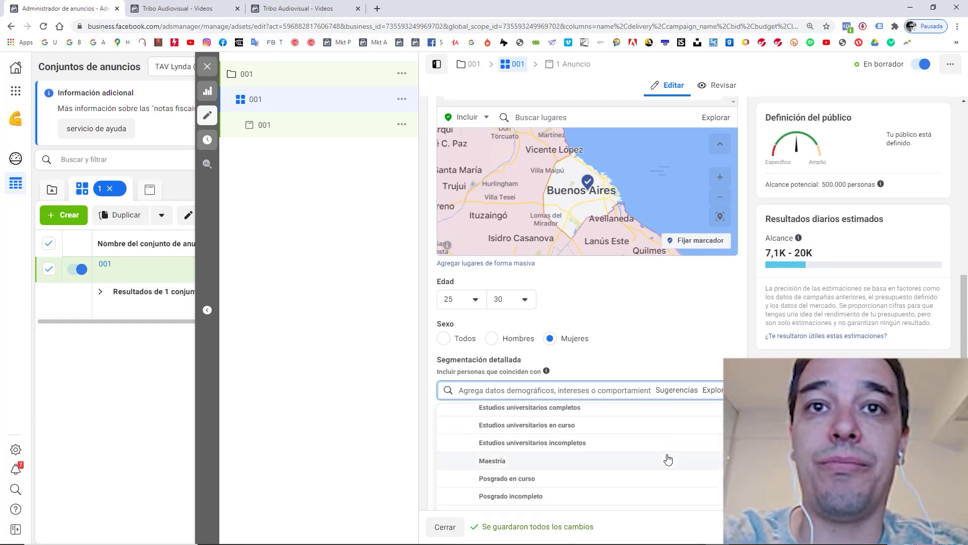
scroll(668, 459, "down", 2)
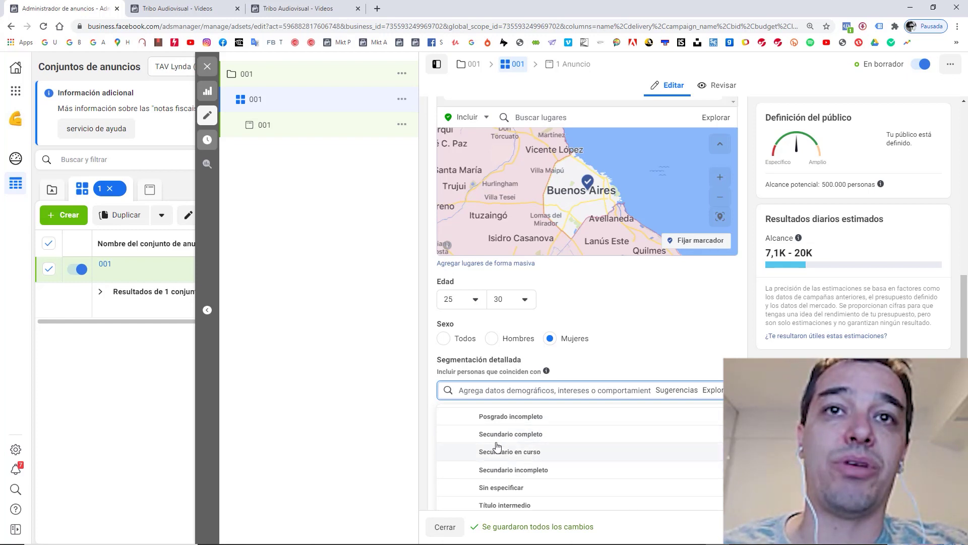
scroll(498, 446, "down", 2)
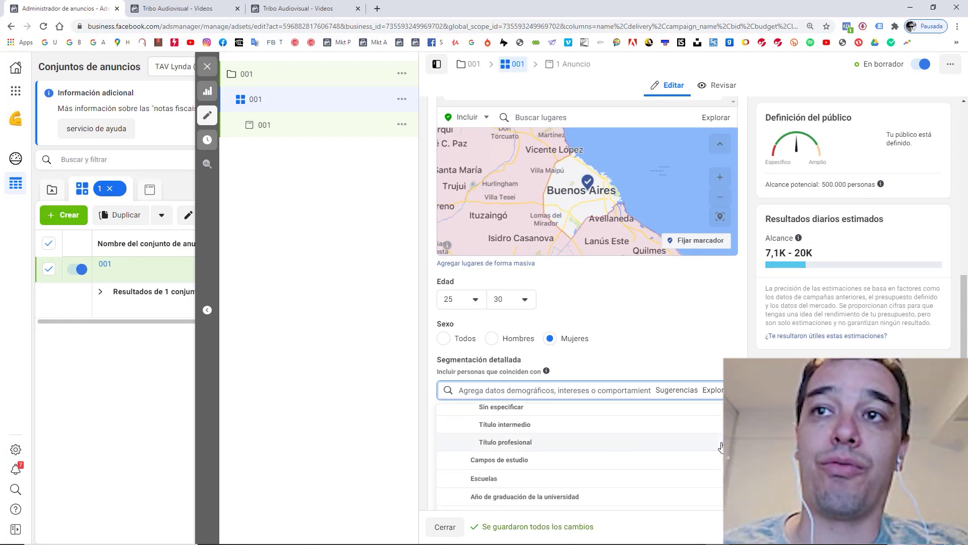
left_click(699, 444)
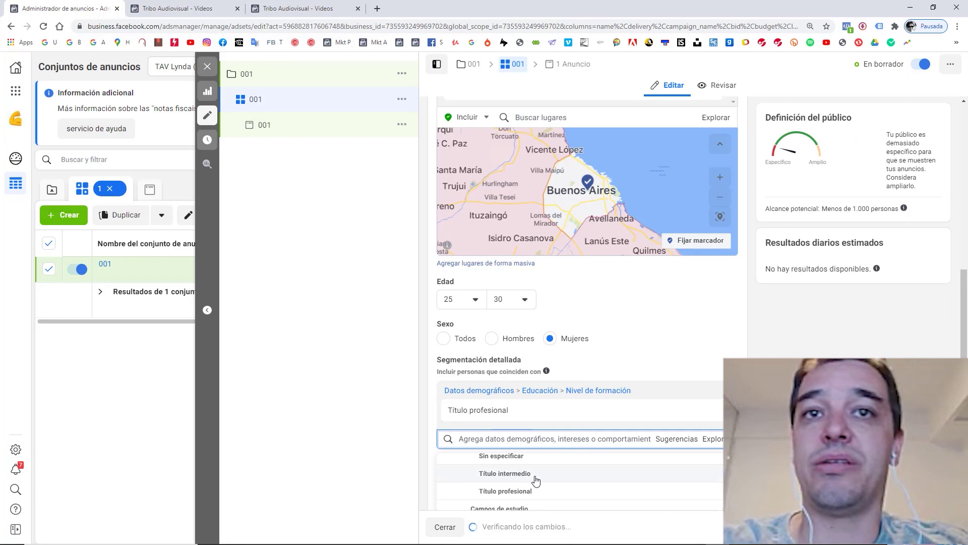
- Add Posgrado en curso as a second education level in the detailed targeting
scroll(537, 481, "up", 2)
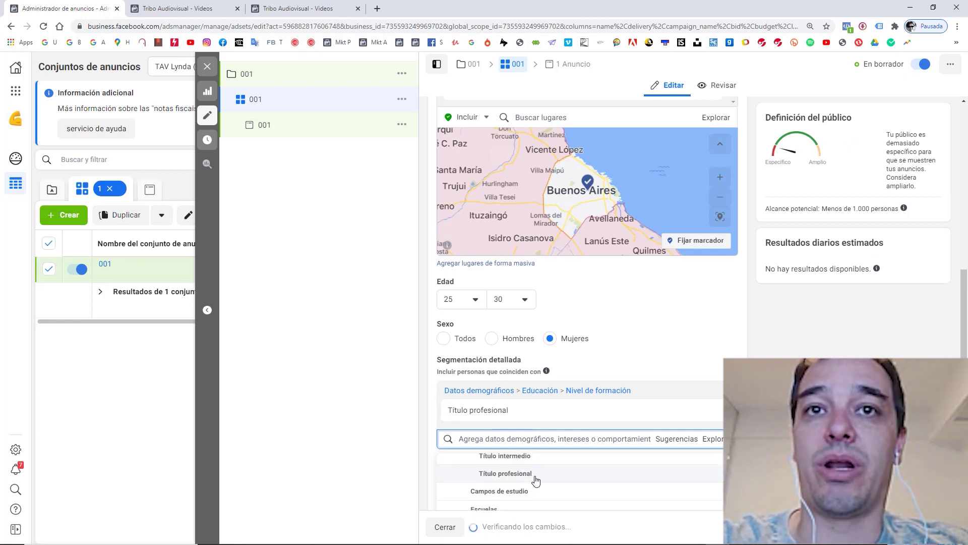
scroll(536, 480, "up", 3)
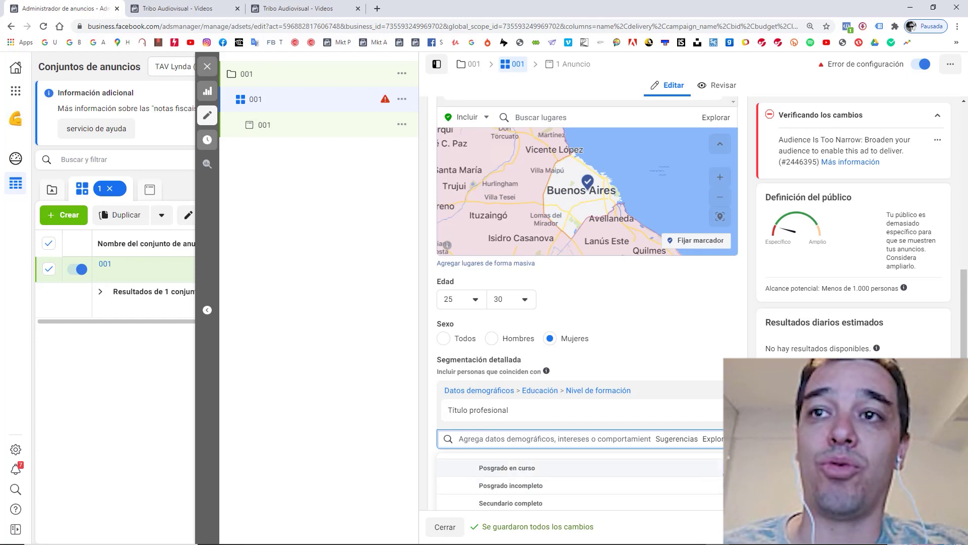
left_click(507, 467)
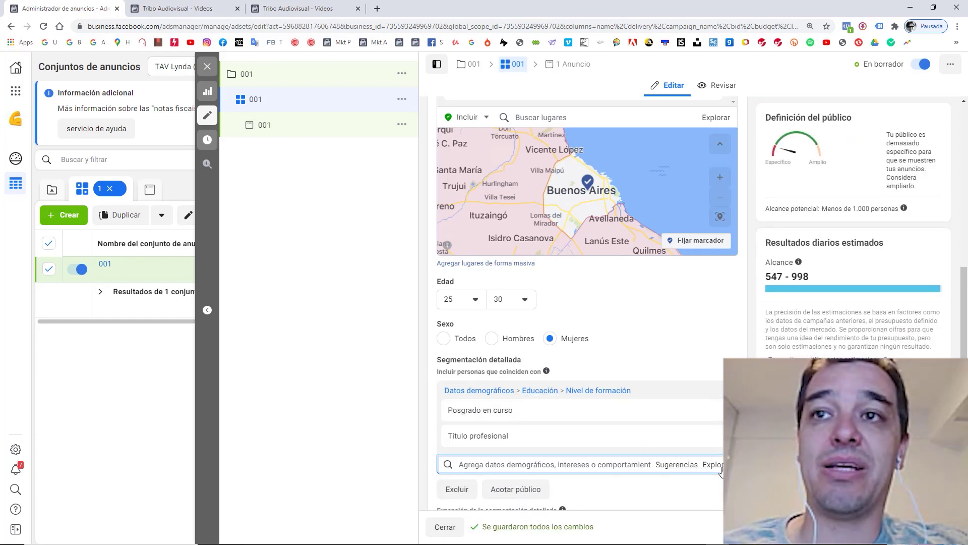
- Examine the demographic targeting options under Acontecimientos importantes and Padres, including Todos los padres, without selecting any
scroll(555, 302, "down", 4)
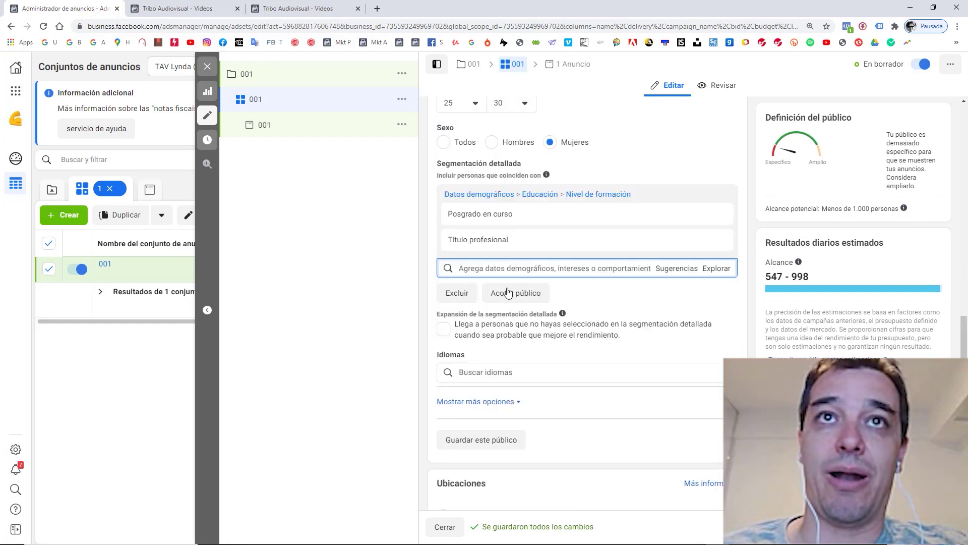
left_click(717, 268)
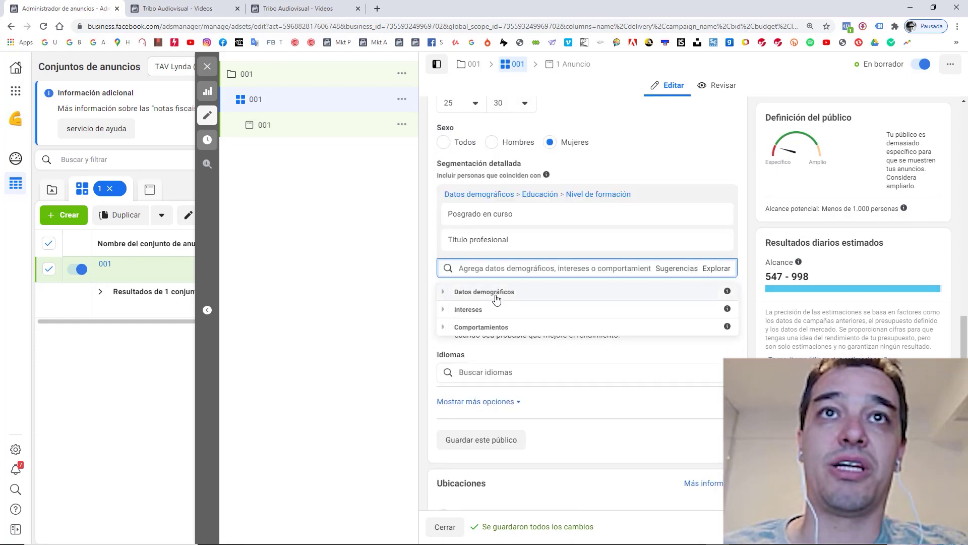
left_click(443, 293)
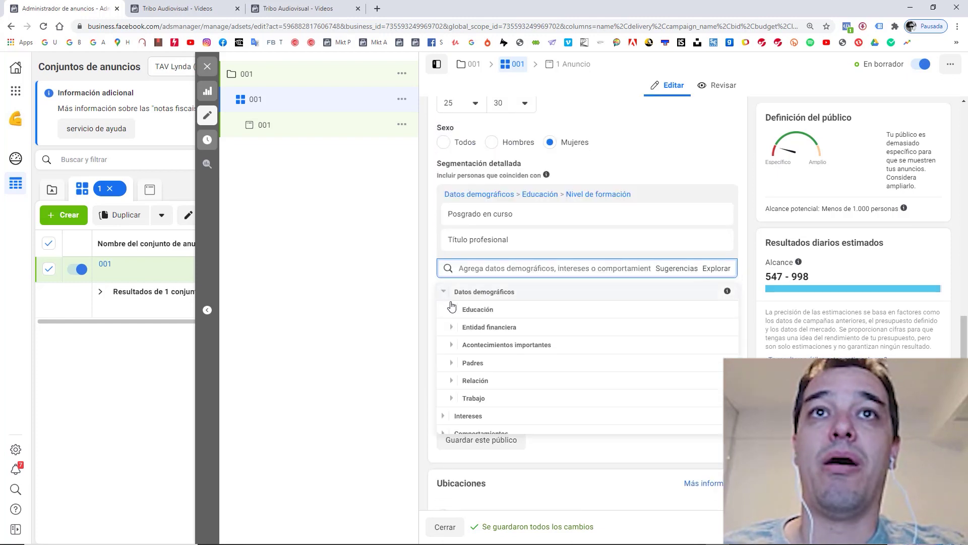
left_click(452, 347)
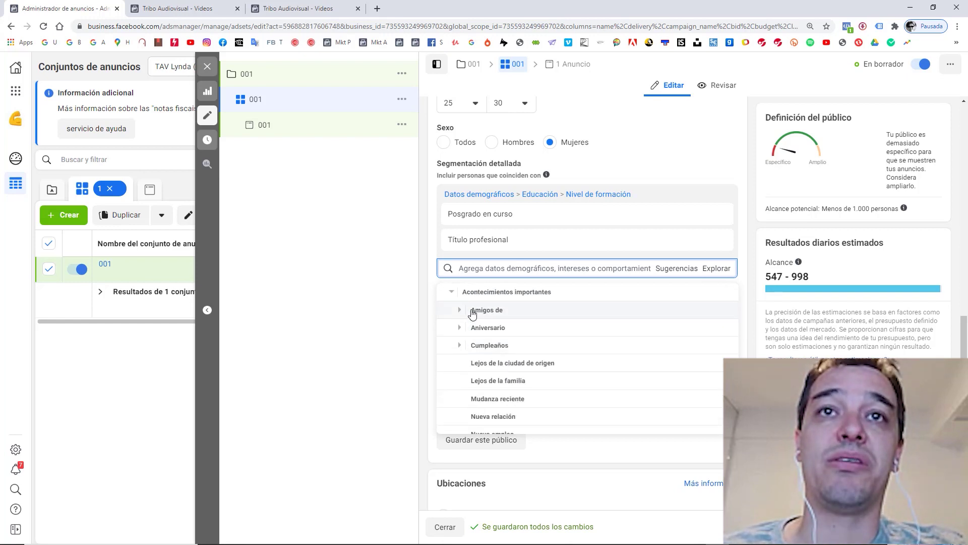
mouse_move(573, 372)
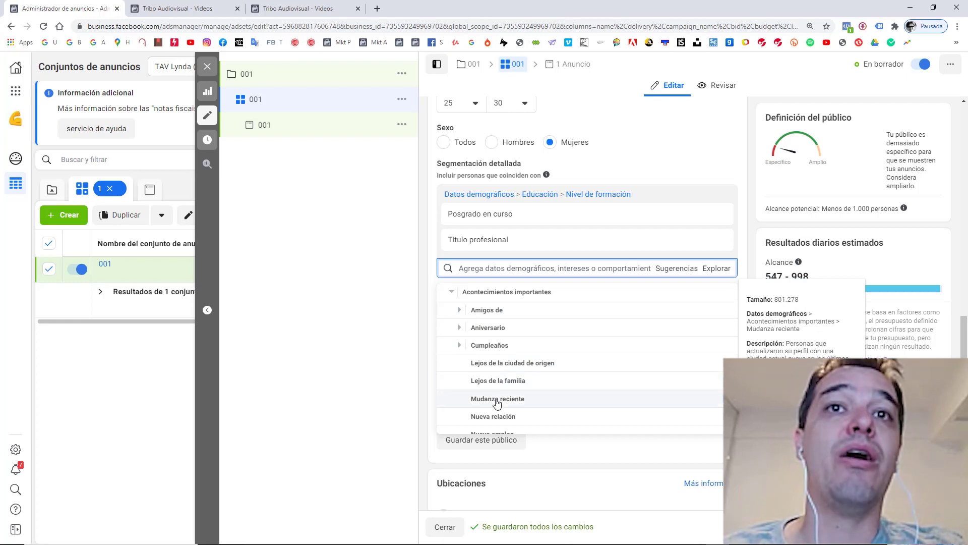
scroll(487, 406, "down", 3)
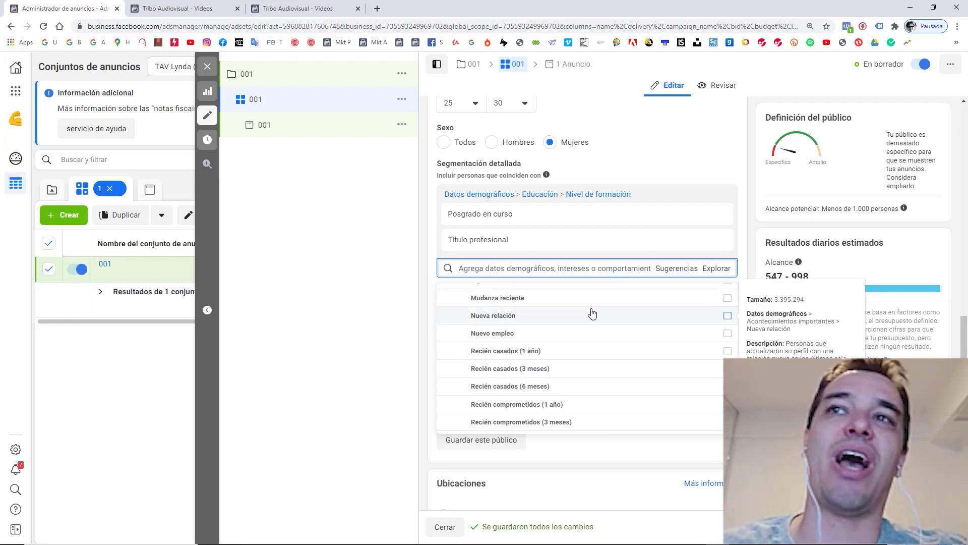
scroll(593, 314, "down", 3)
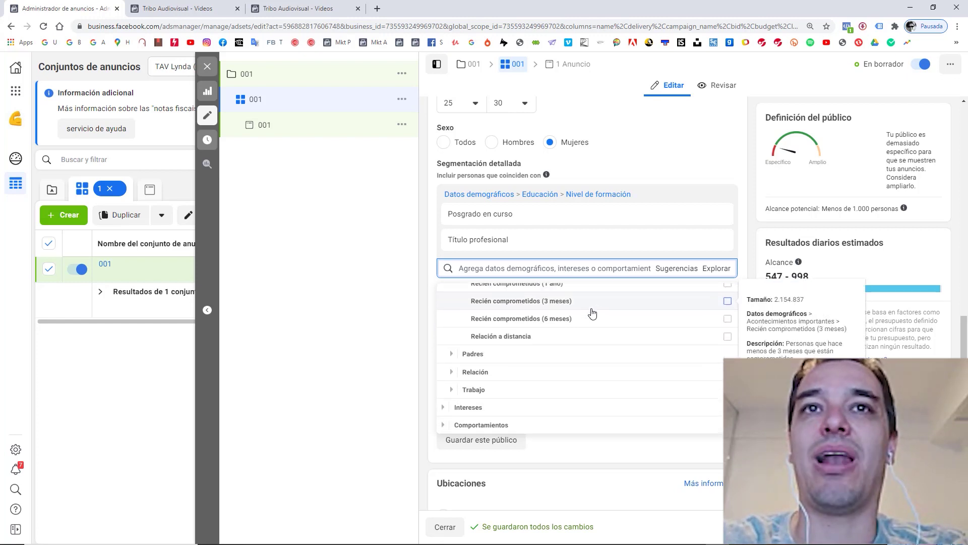
left_click(454, 353)
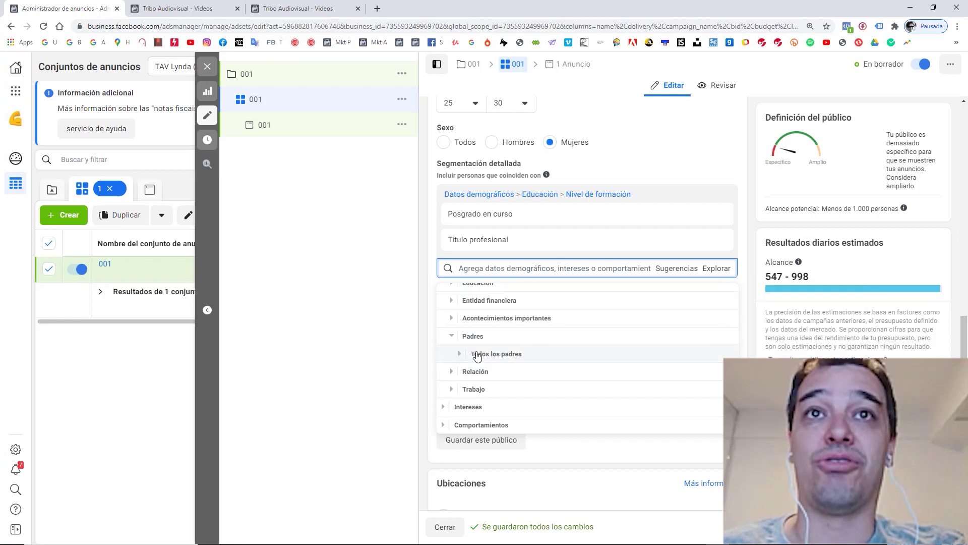
left_click(460, 355)
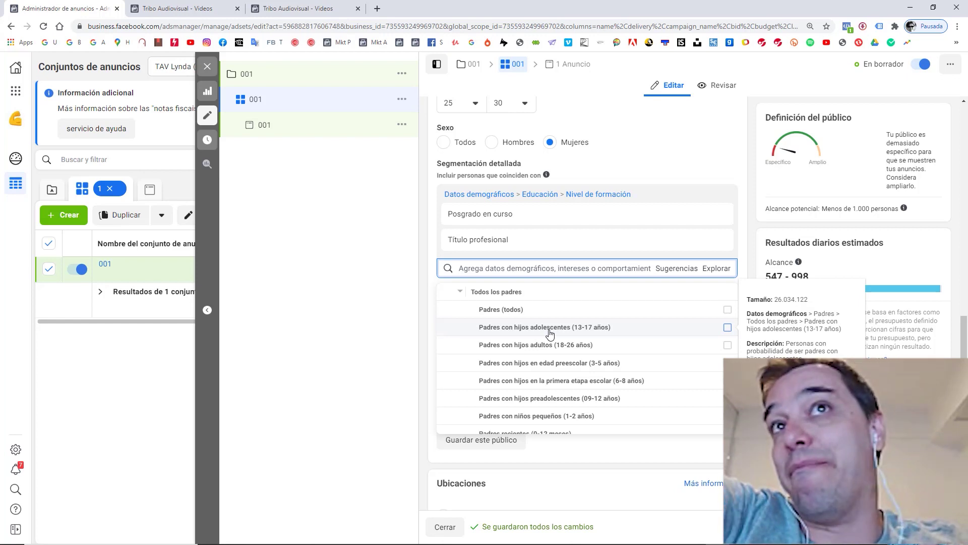
left_click(421, 295)
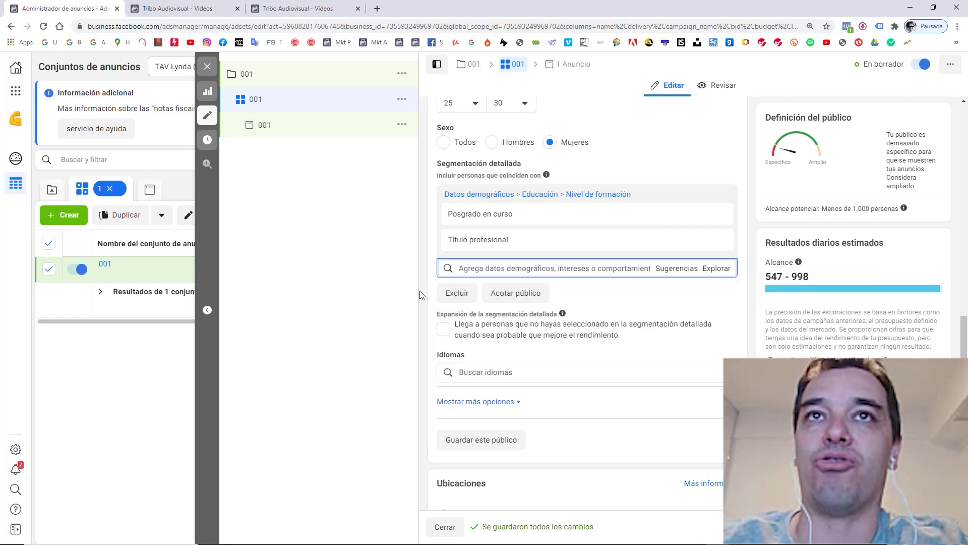
- Look through the subcategories of Intereses, Comportamientos and Datos demográficos available for detailed targeting
left_click(725, 273)
left_click(444, 307)
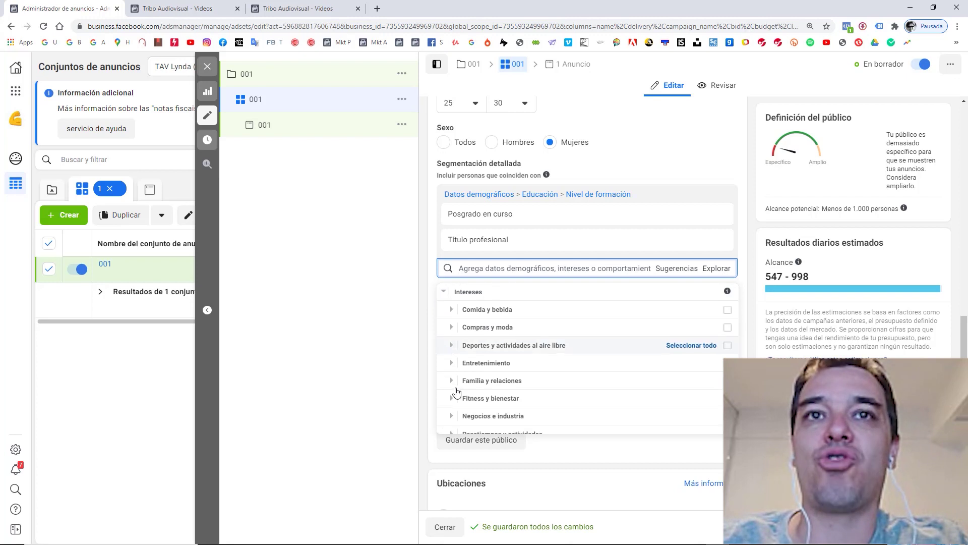
left_click(444, 291)
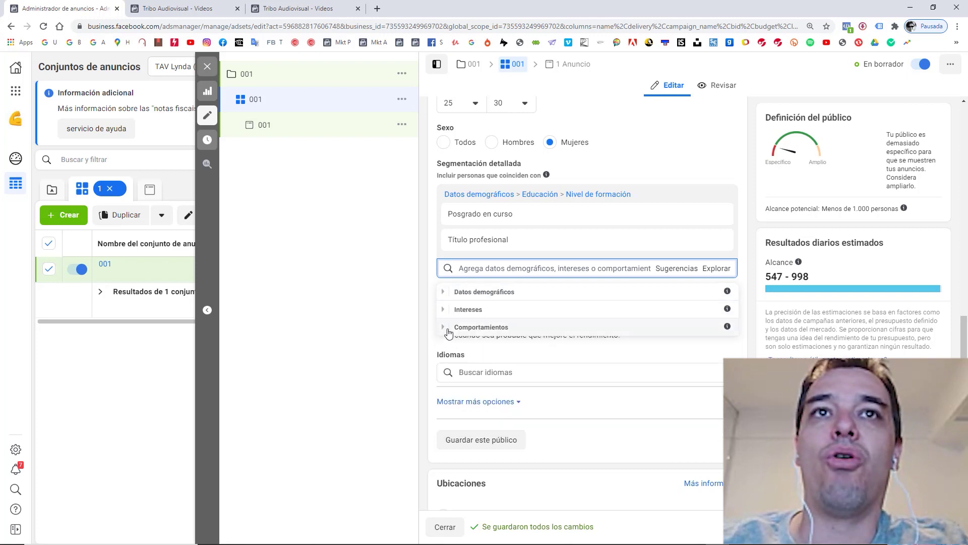
left_click(447, 328)
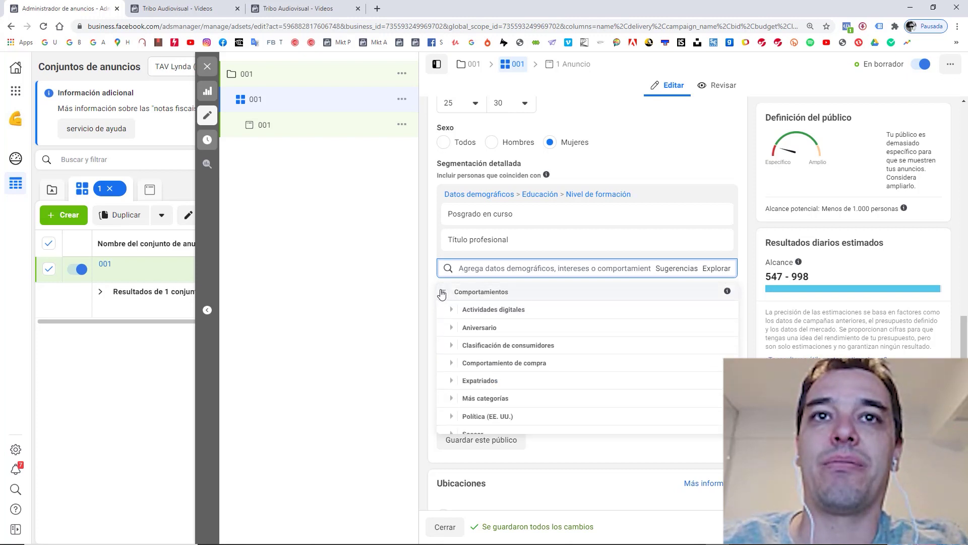
left_click(442, 292)
left_click(446, 293)
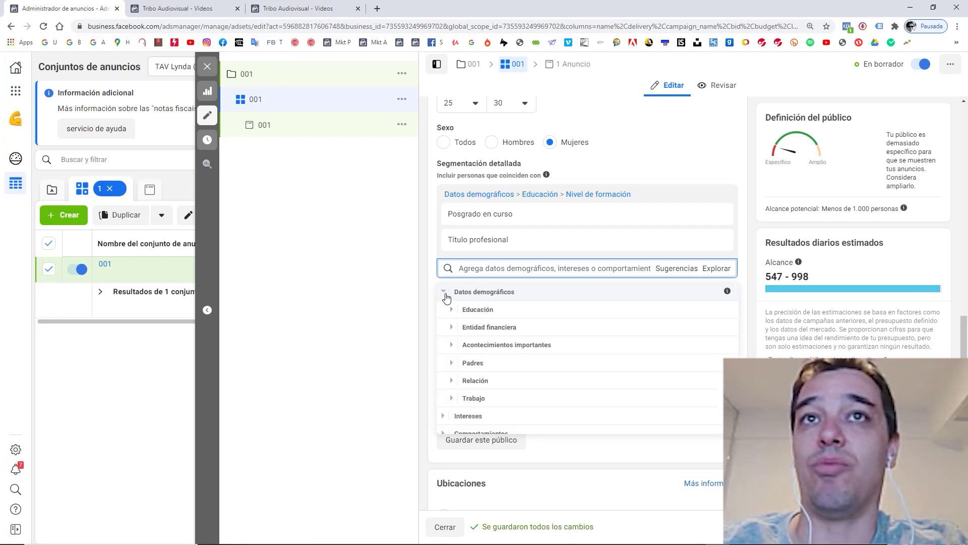
left_click(441, 295)
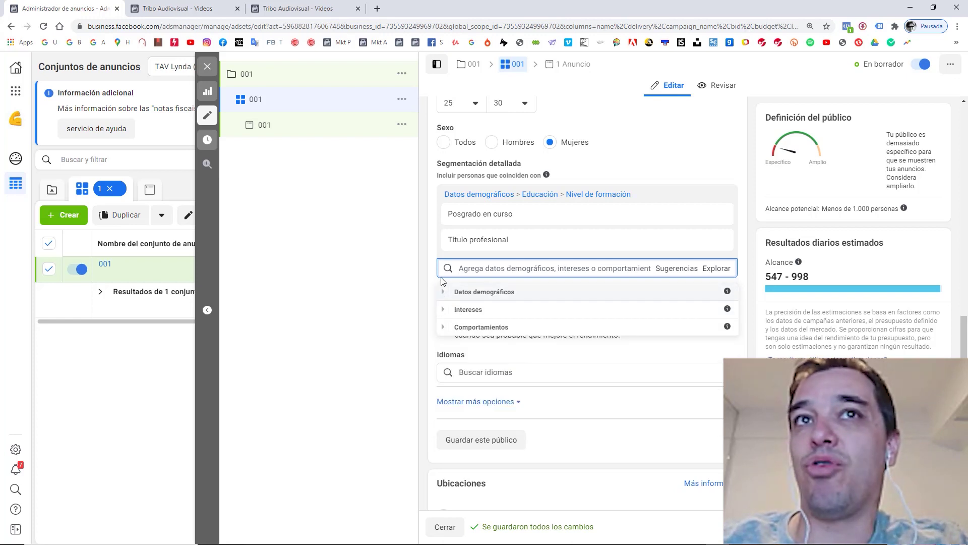
- Search the detailed targeting for "iglesia catol" and add the interest Iglesia católica
left_click(443, 270)
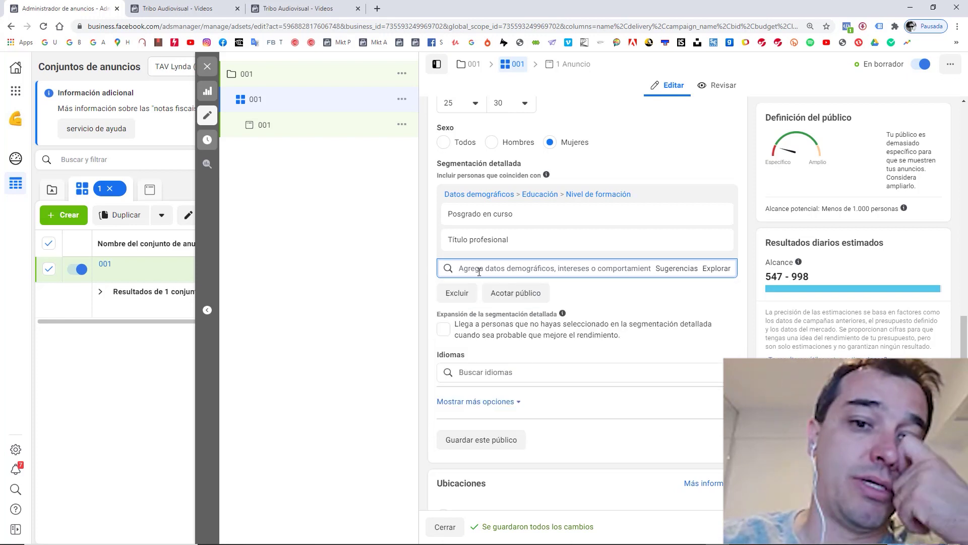
type("iglesia ca")
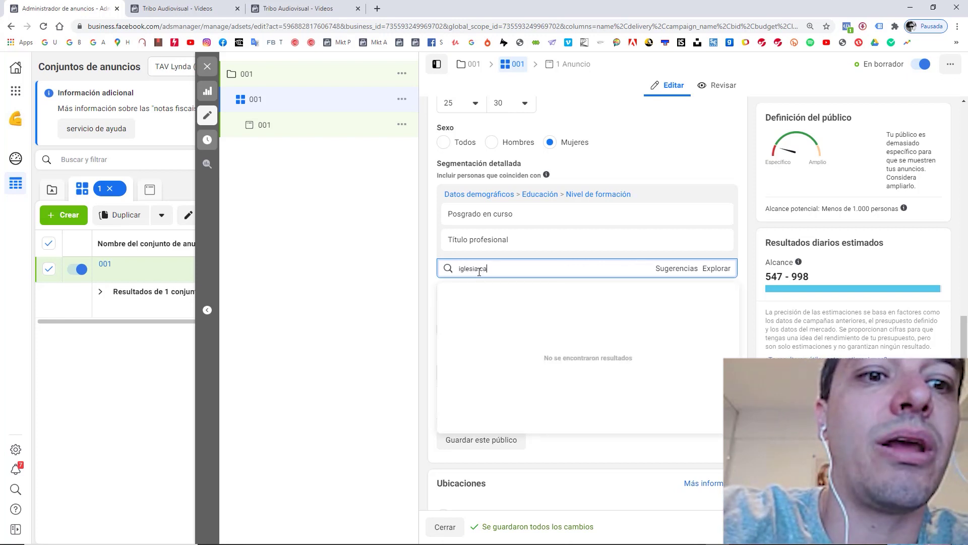
type("tol")
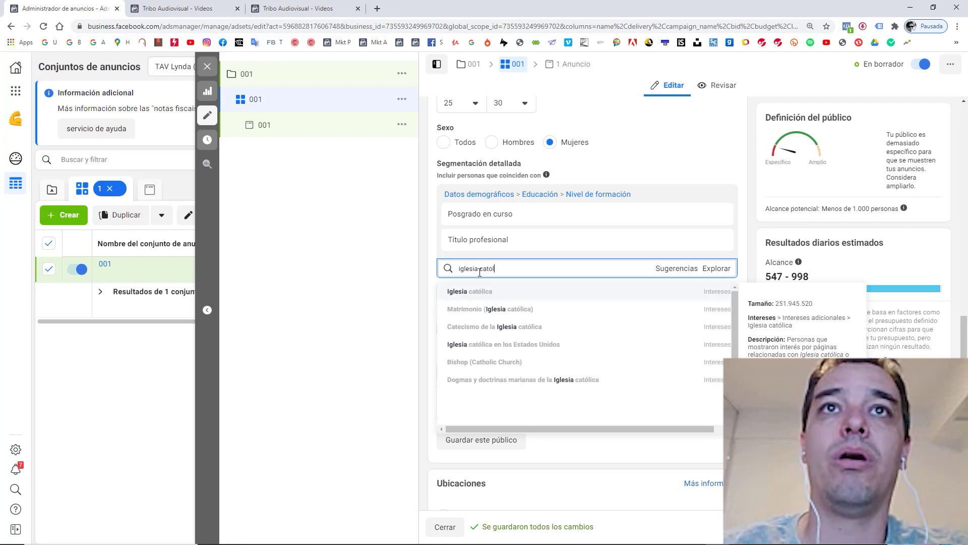
left_click(461, 290)
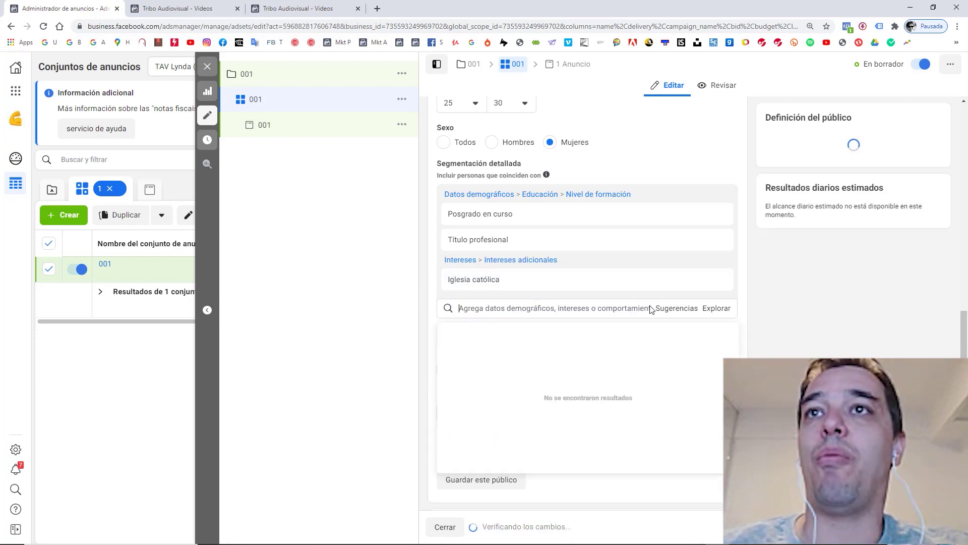
- Add the school Catholic Church to the detailed targeting from the suggested options
left_click(670, 311)
mouse_move(452, 381)
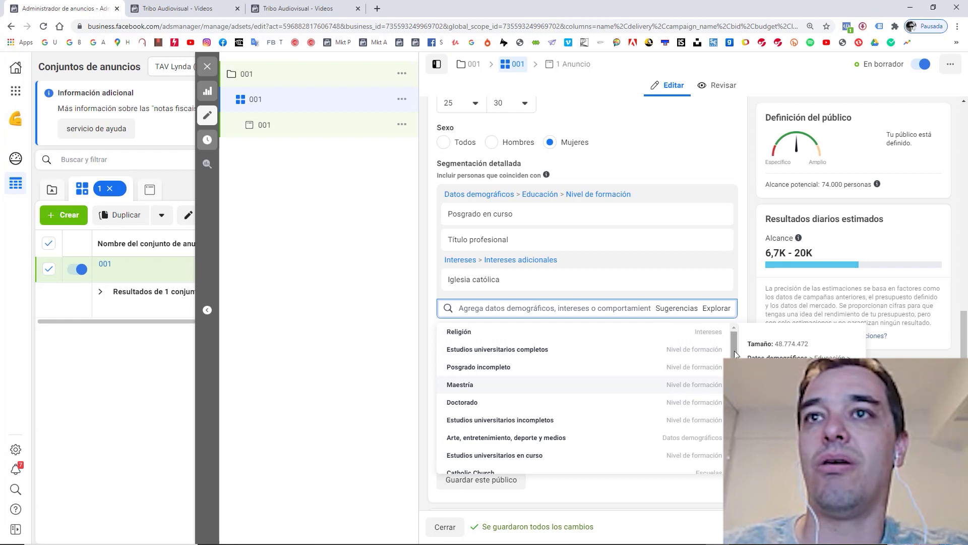
scroll(735, 350, "down", 2)
left_click(493, 426)
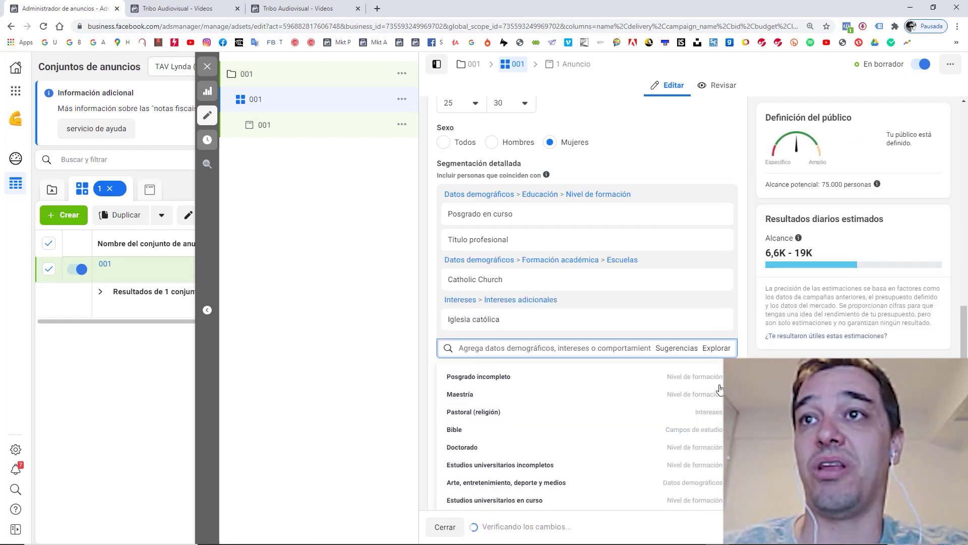
- Search the detailed targeting for "espiri" and "tarot", adding the interests Espiritismo and Tarot
scroll(580, 436, "down", 3)
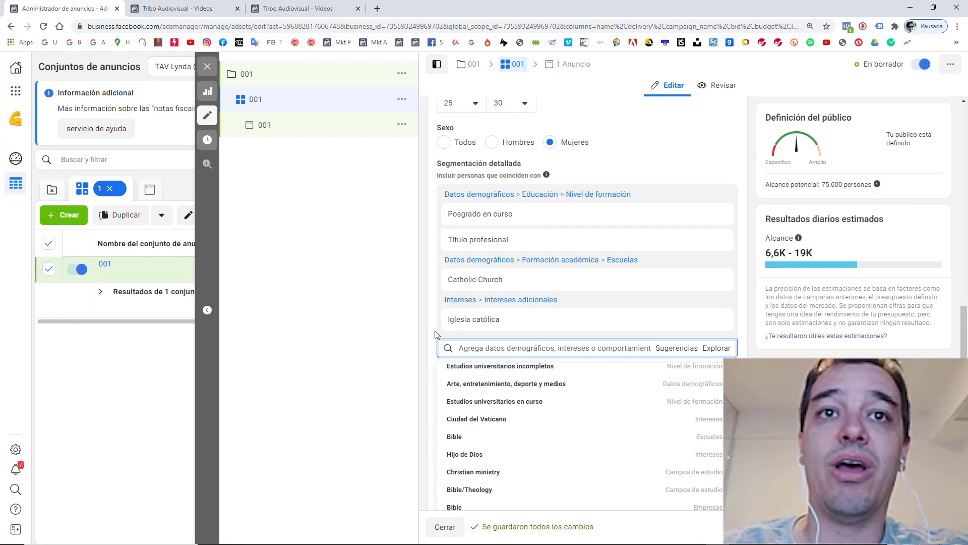
key("Escape")
type("espiri")
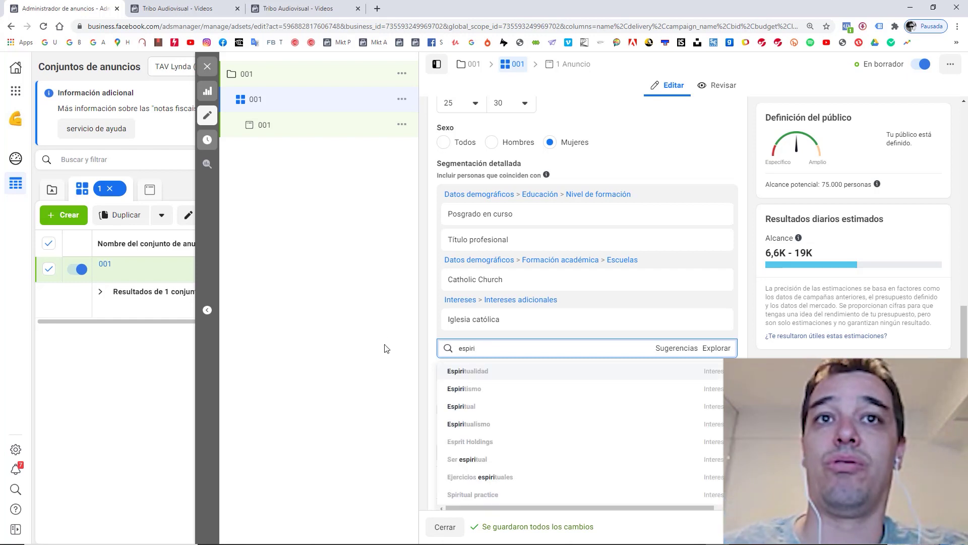
left_click(469, 388)
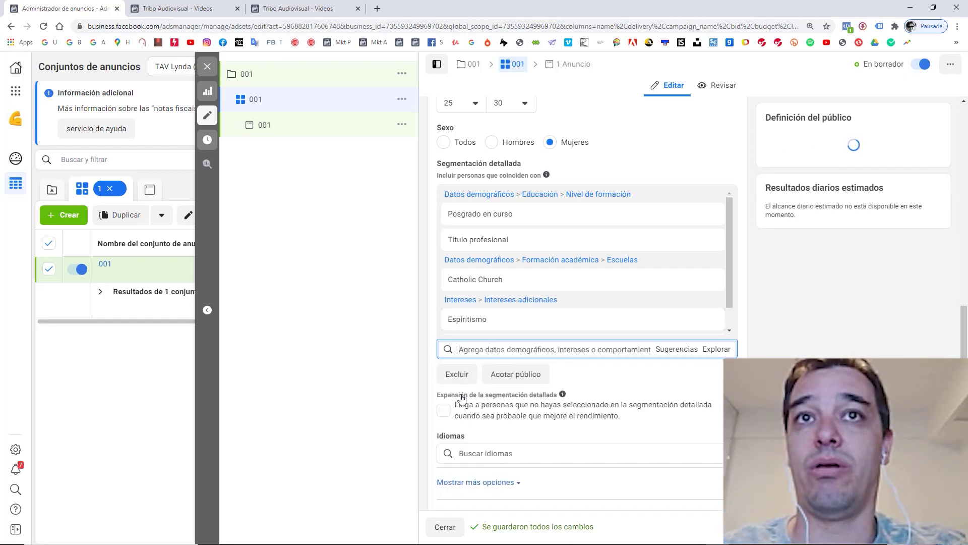
left_click(551, 349)
type("tarot")
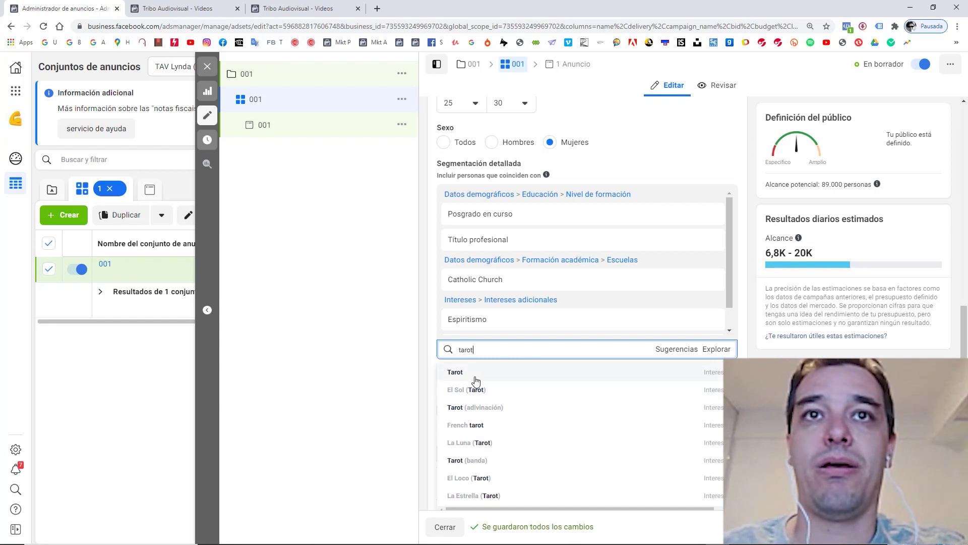
left_click(475, 376)
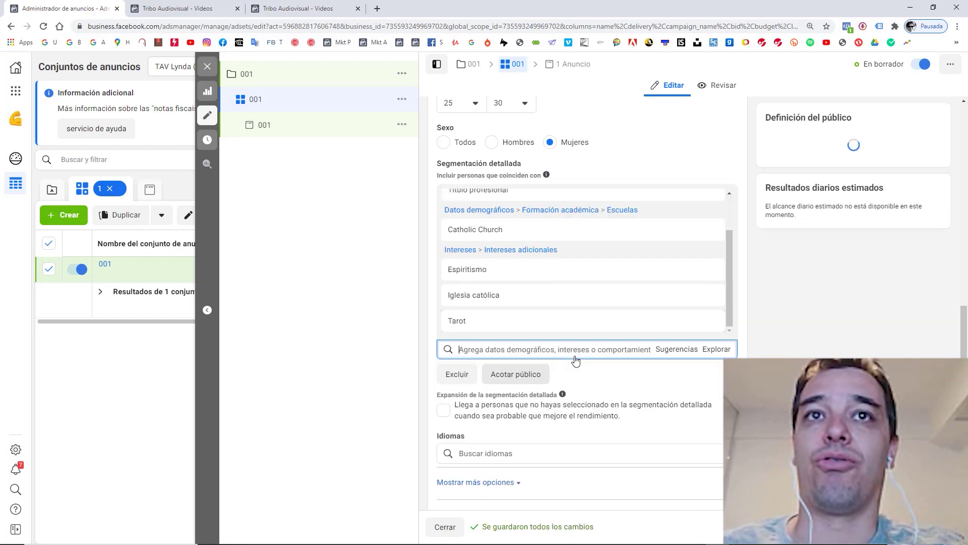
- Add the suggested interests Horóscopo, Ocultismo, Esoterismo and Astrología to the detailed targeting
left_click(678, 353)
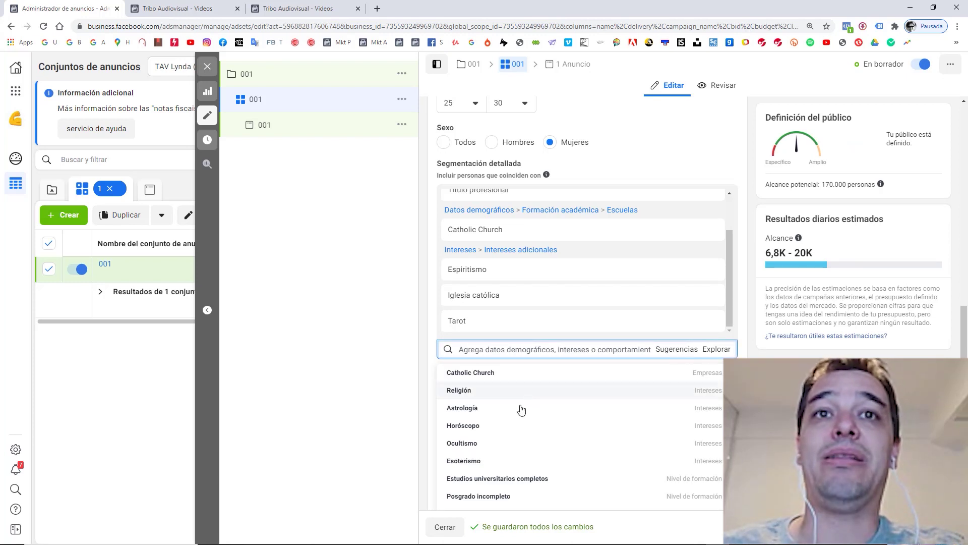
left_click(463, 425)
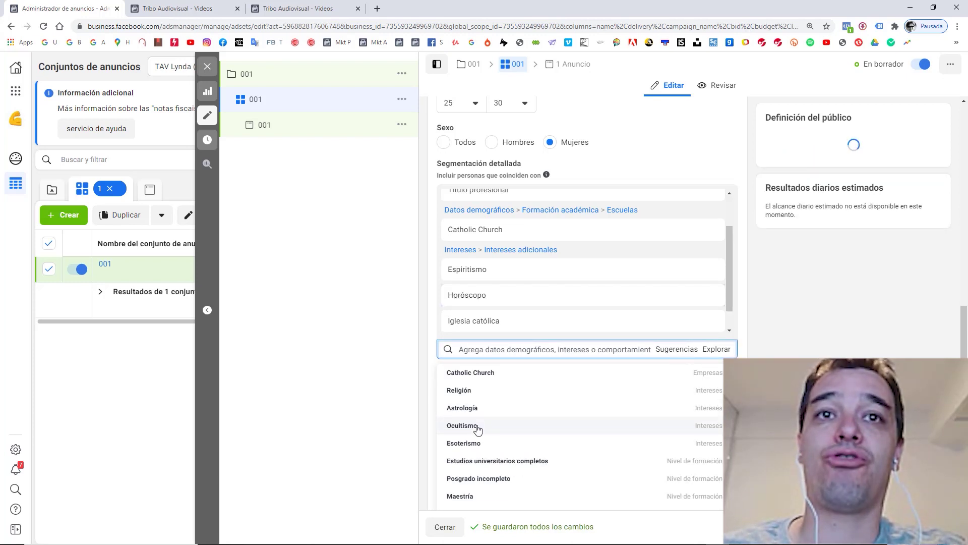
left_click(468, 434)
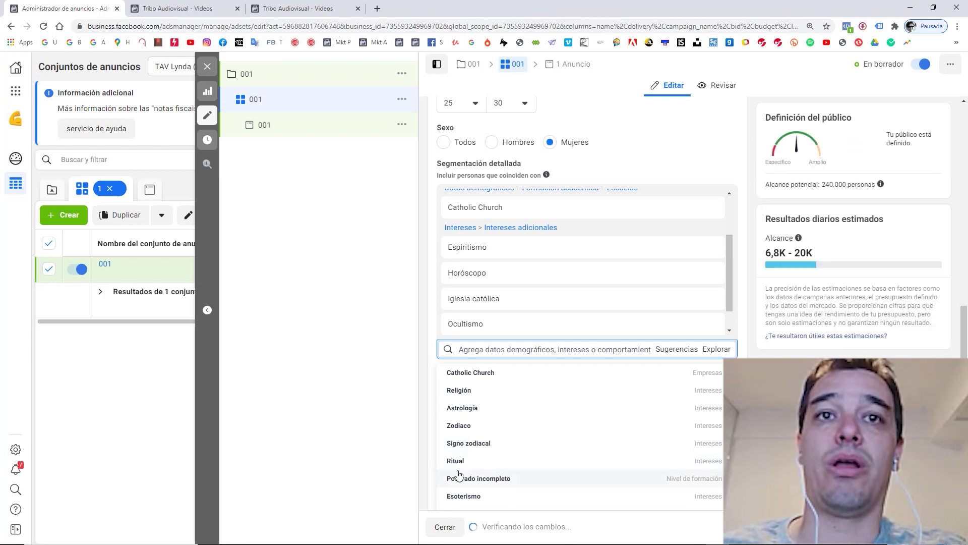
left_click(463, 496)
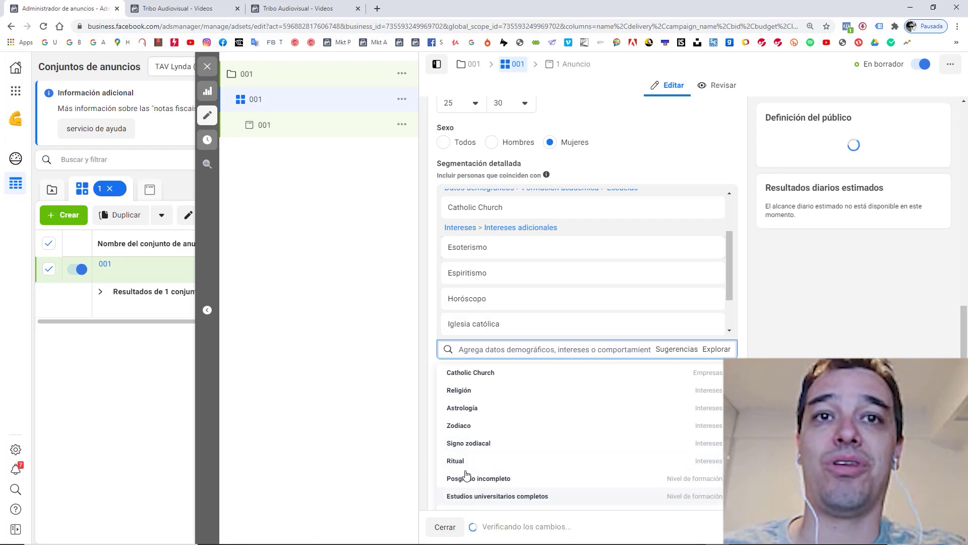
left_click(471, 413)
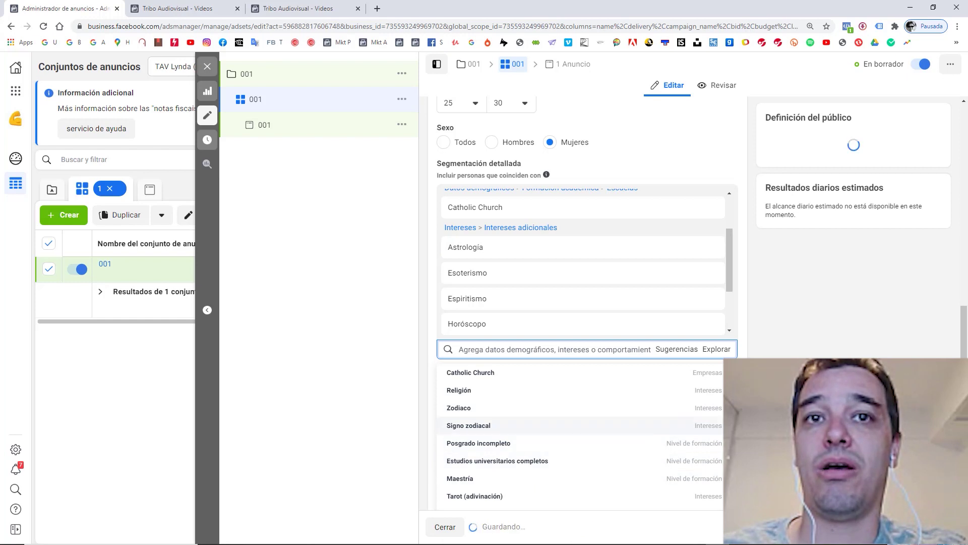
- Add the suggested interest Vudu to the detailed targeting and review the list of selected criteria
scroll(465, 437, "down", 3)
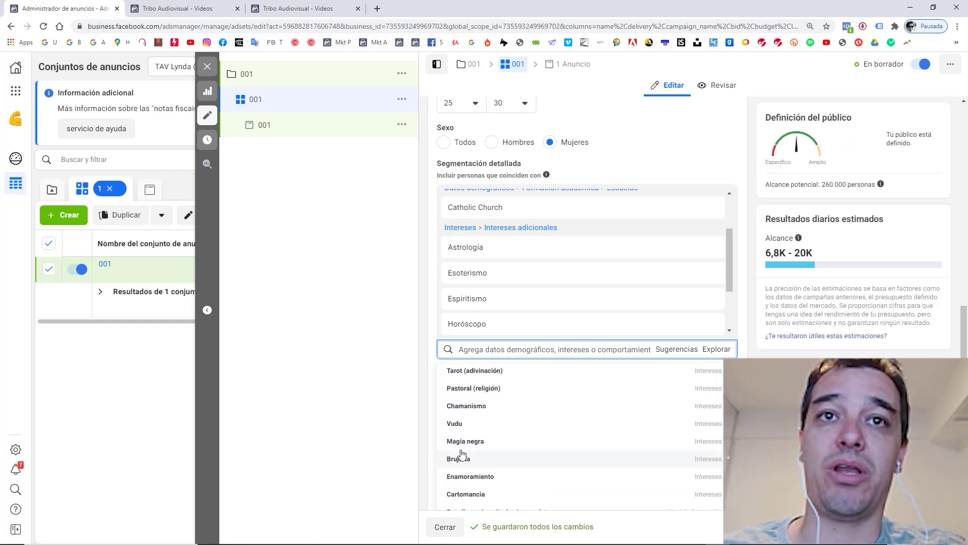
left_click(458, 424)
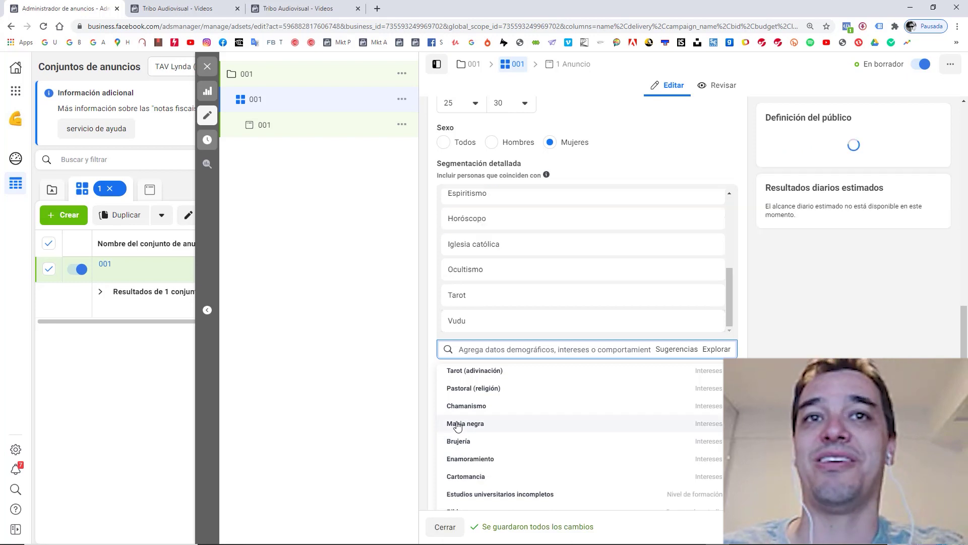
left_click(435, 320)
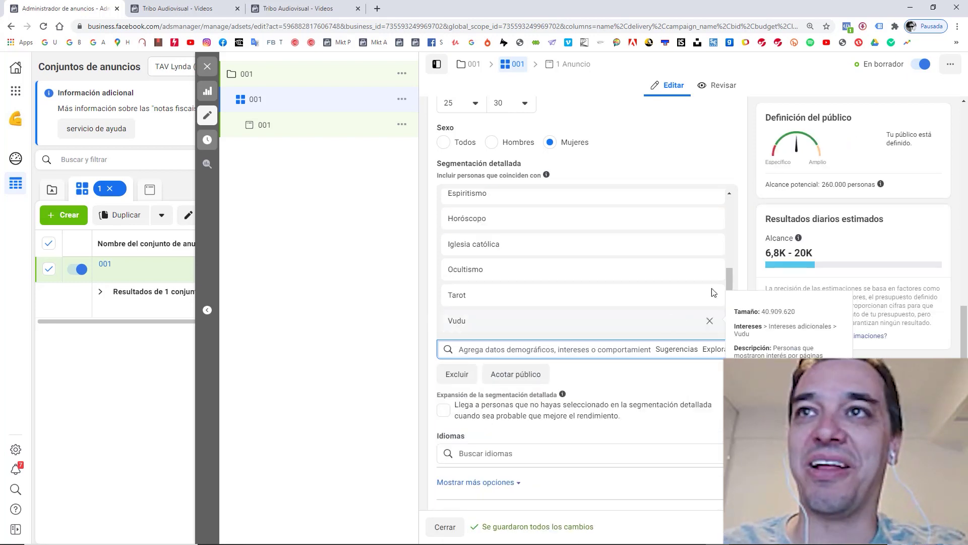
left_click_drag(728, 281, 729, 238)
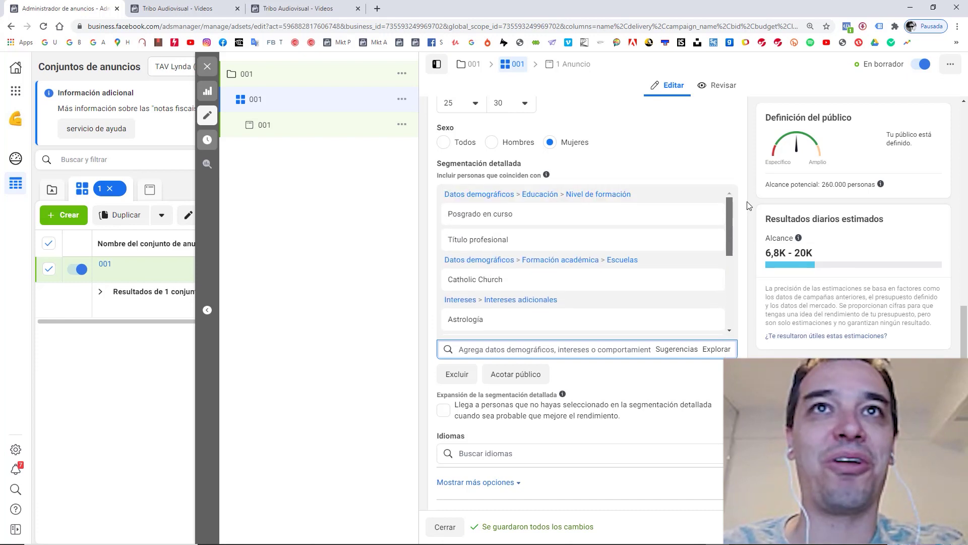
scroll(722, 250, "down", 5)
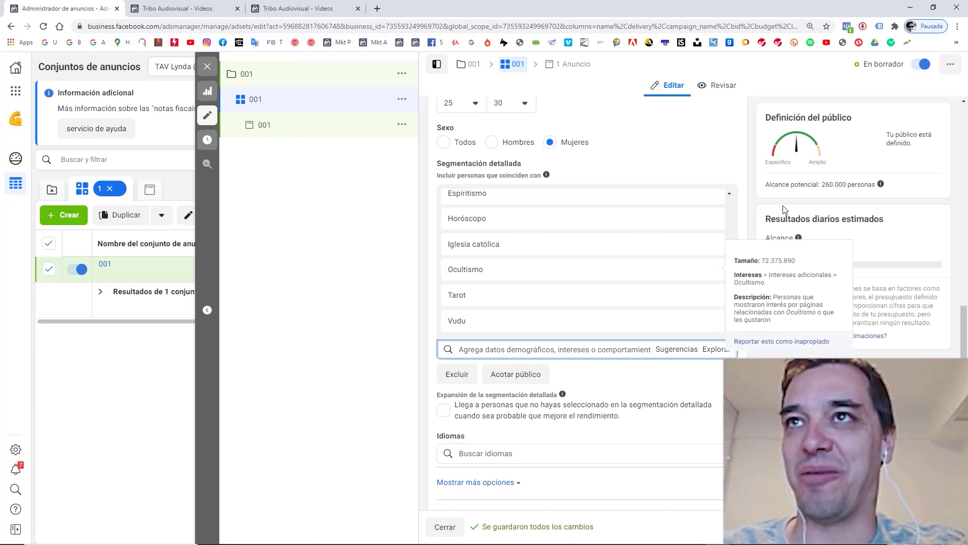
scroll(731, 280, "up", 3)
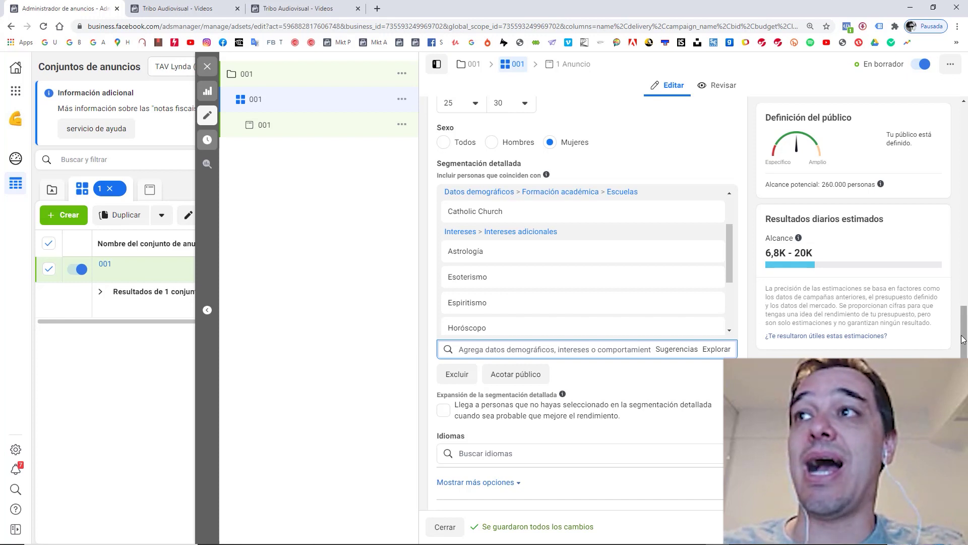
- Try out the detailed targeting expansion option and turn it back off
scroll(963, 338, "down", 5)
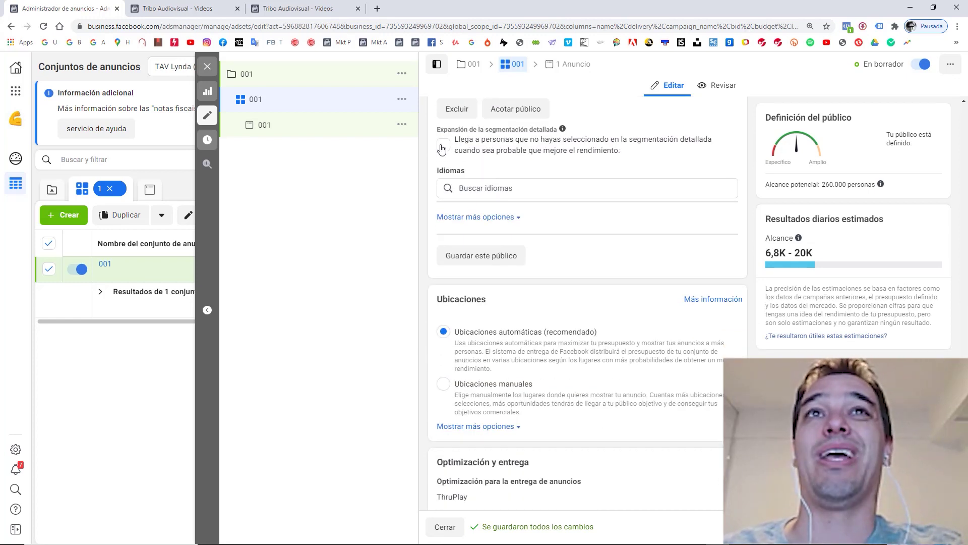
left_click(442, 148)
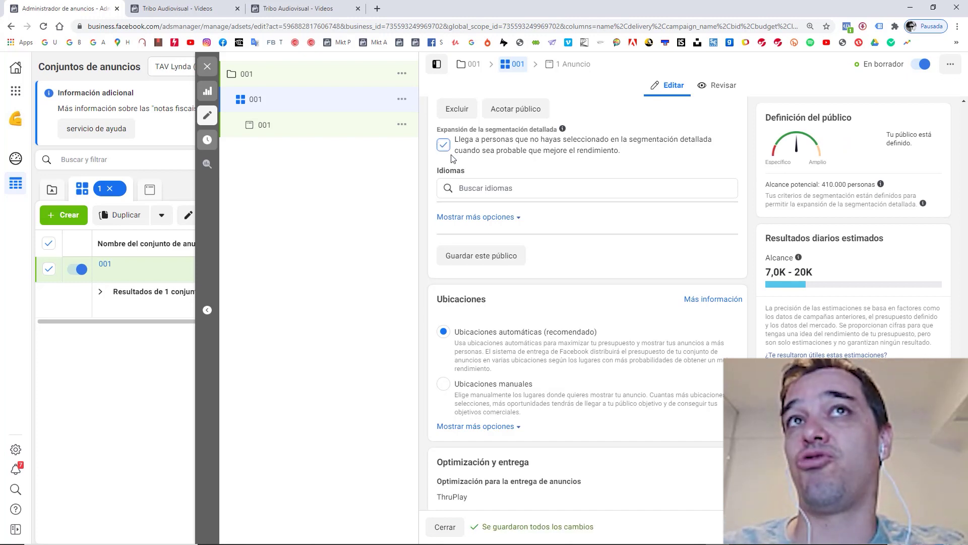
left_click(439, 146)
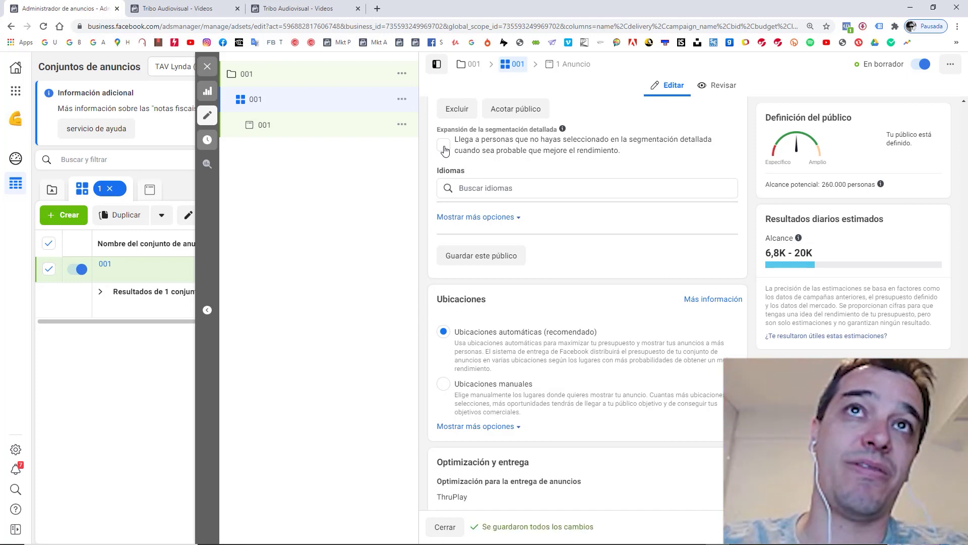
- Set the audience connections to exclude people who like the Tribo Audiovisual page
left_click(478, 220)
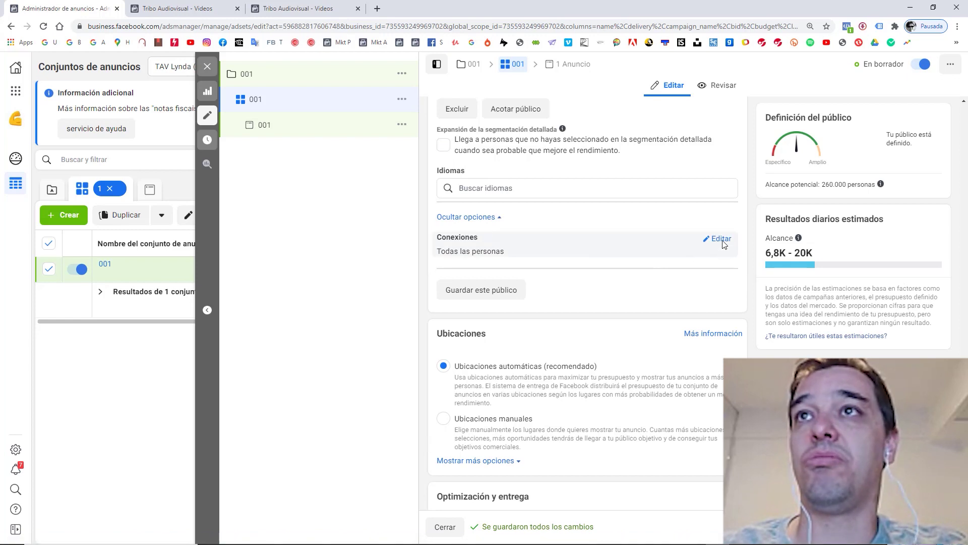
left_click(720, 240)
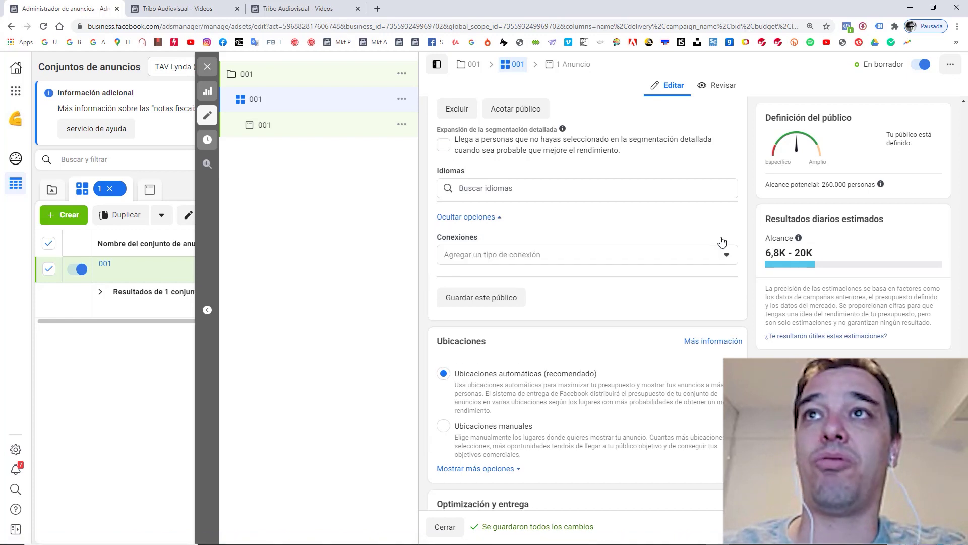
left_click(474, 255)
left_click(480, 339)
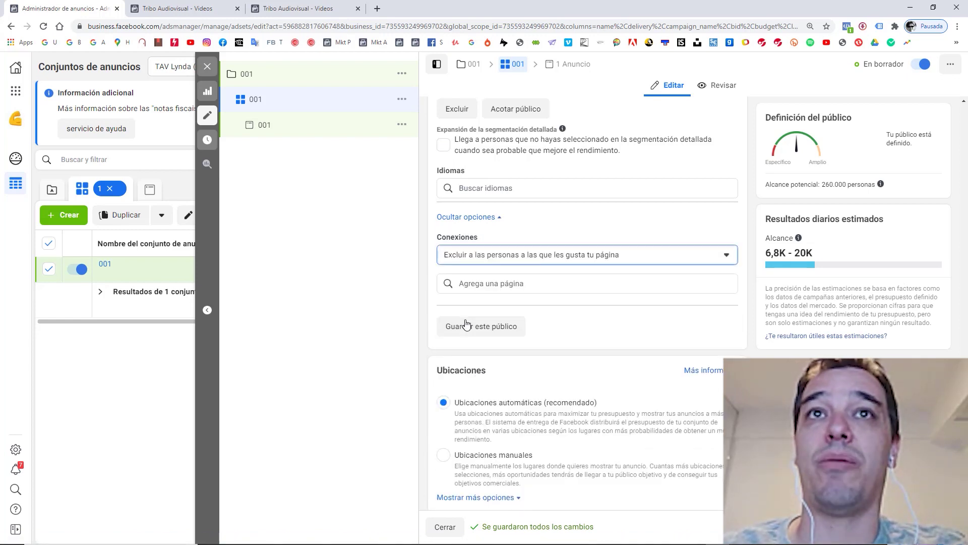
left_click(482, 282)
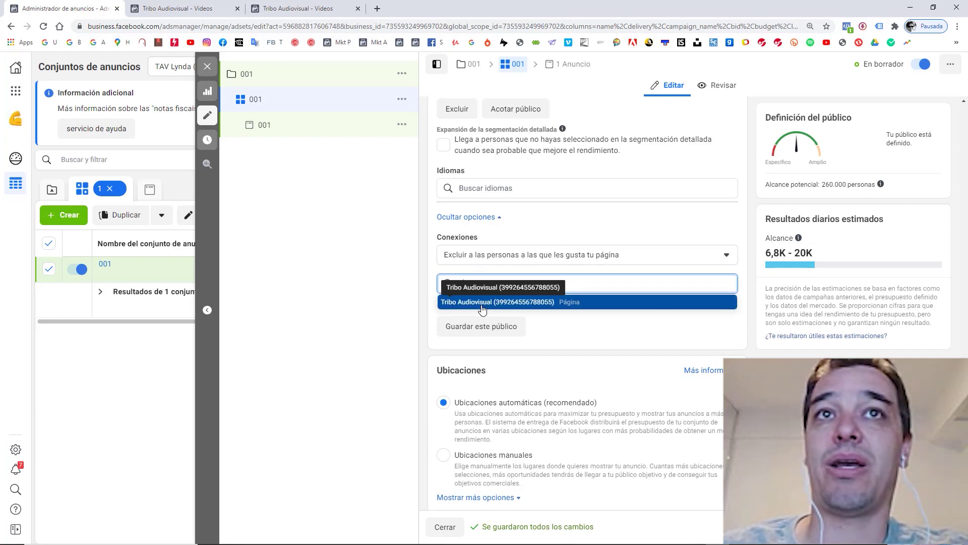
left_click(482, 303)
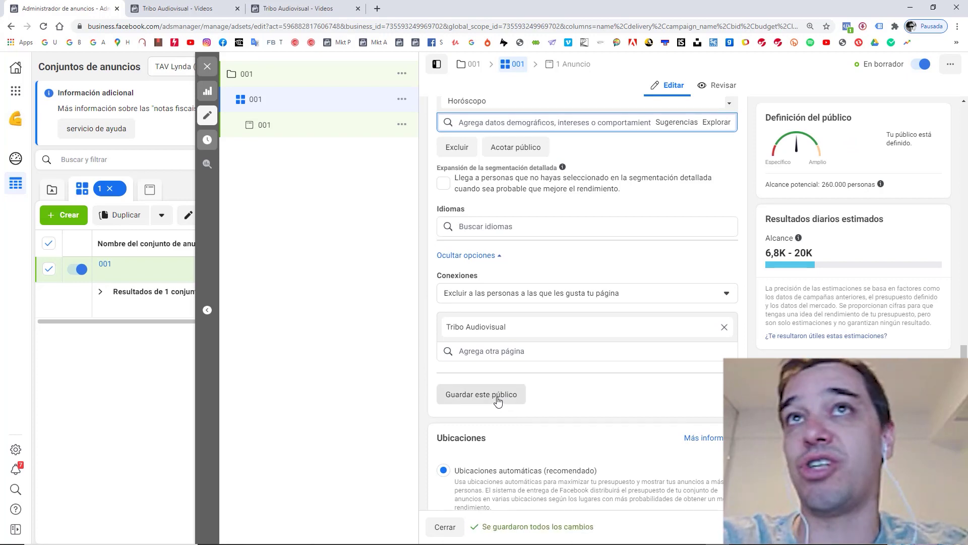
- Examine the saved audiences Latam cap fotografos H -25-35 and Fotografos H em SP without applying either
scroll(926, 185, "up", 15)
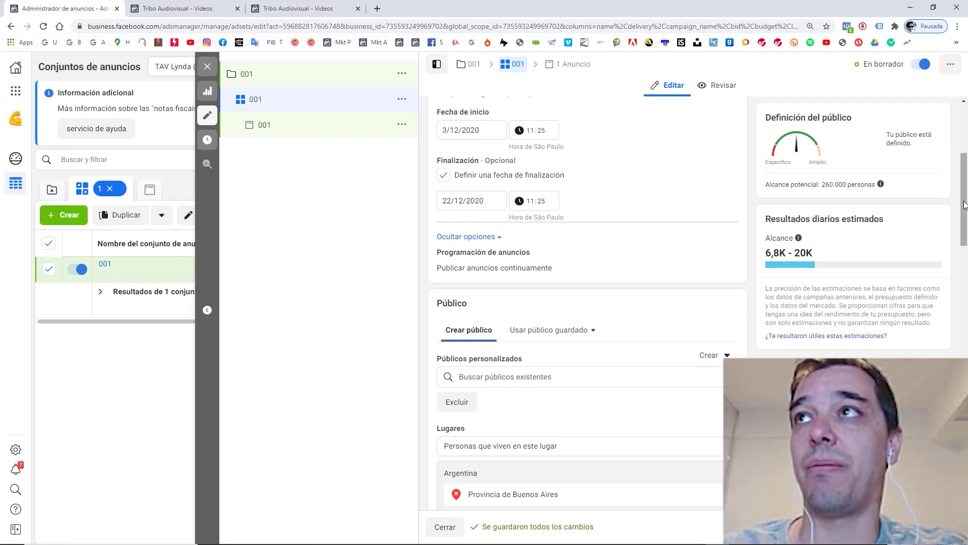
scroll(962, 174, "up", 5)
scroll(962, 174, "down", 7)
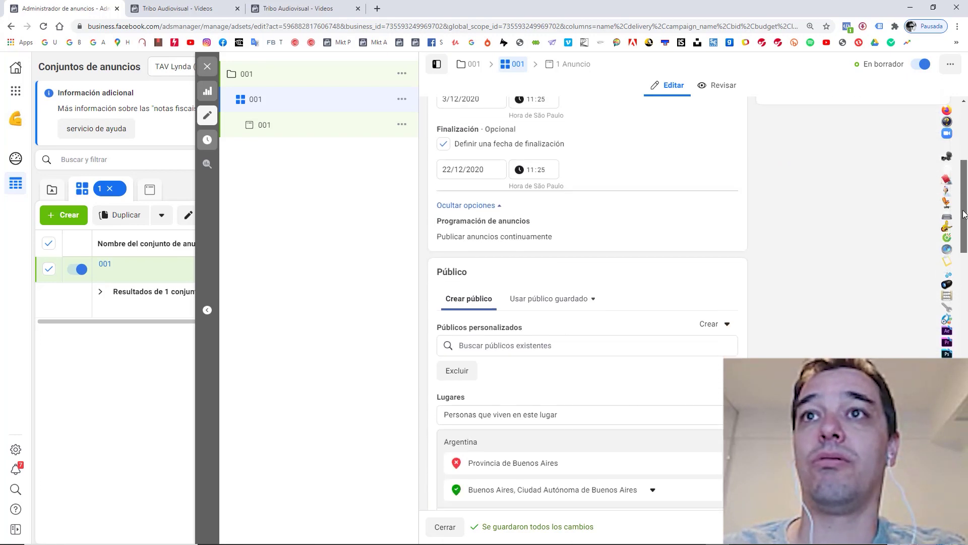
left_click(585, 187)
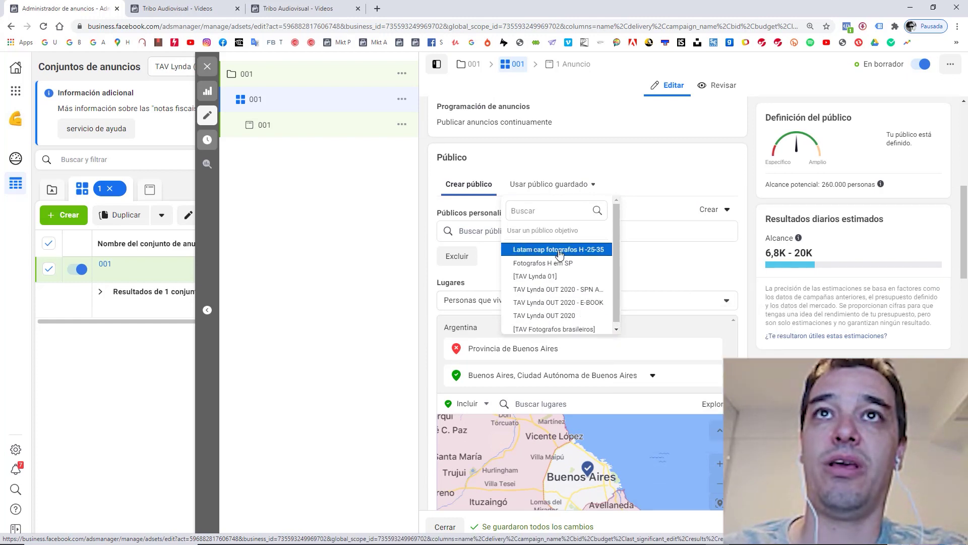
mouse_move(560, 254)
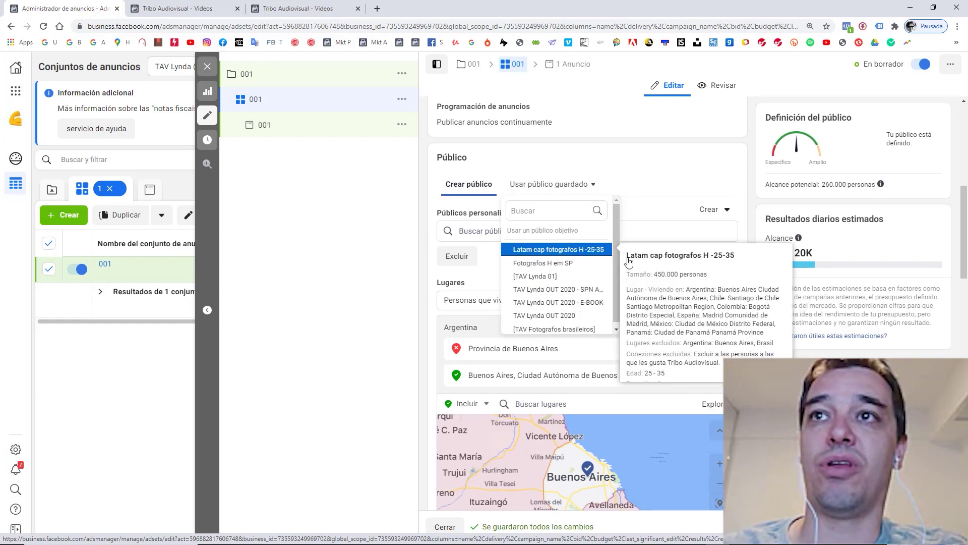
mouse_move(535, 273)
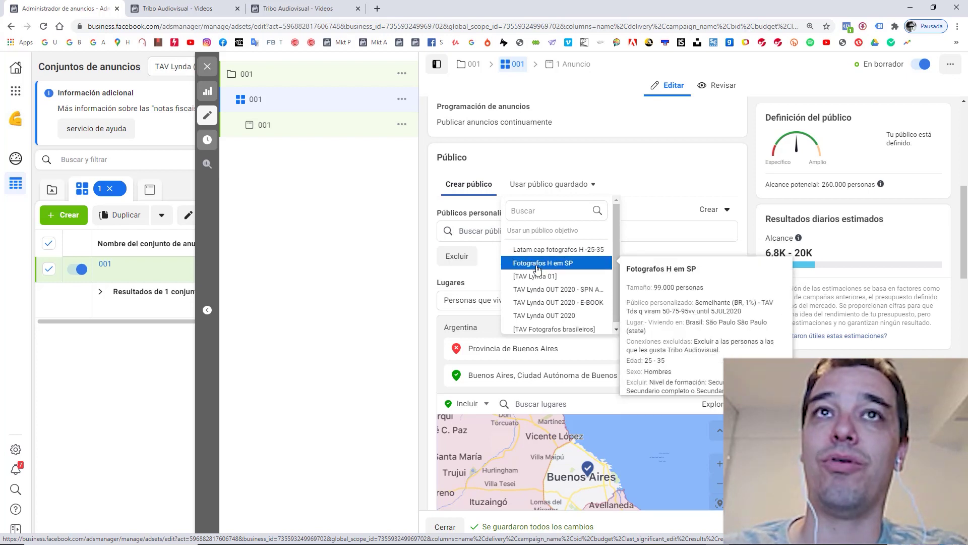
left_click(427, 226)
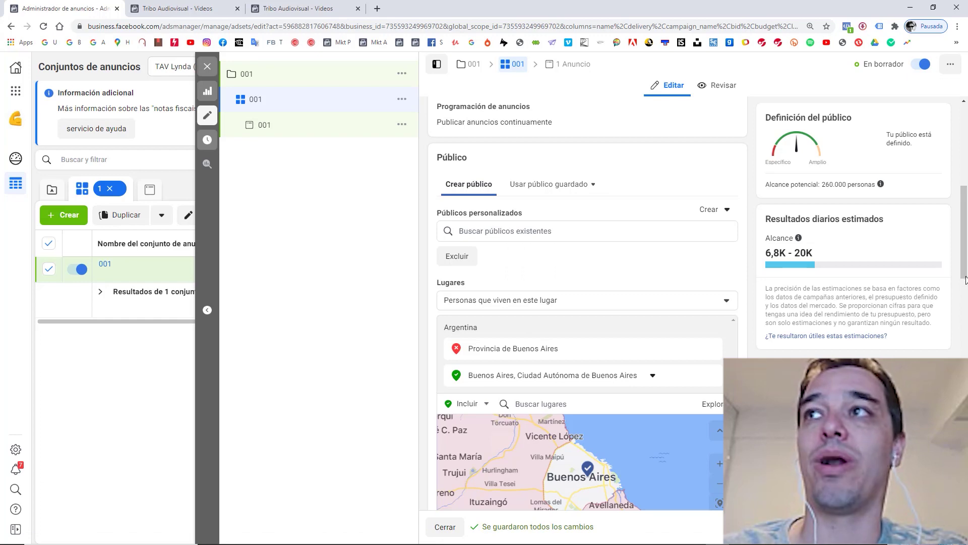
- Switch the ad set's placements from automatic to Ubicaciones manuales
left_click_drag(966, 280, 965, 370)
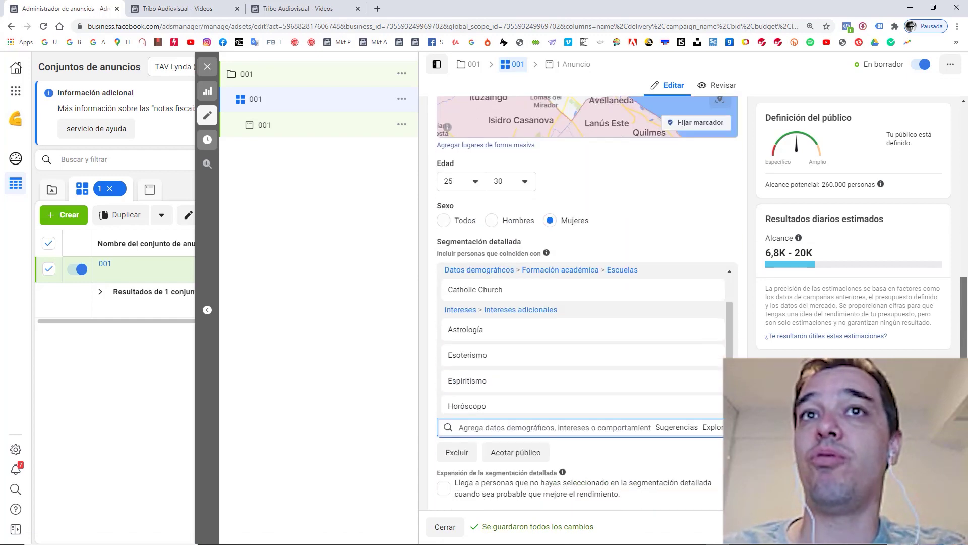
scroll(481, 295, "down", 4)
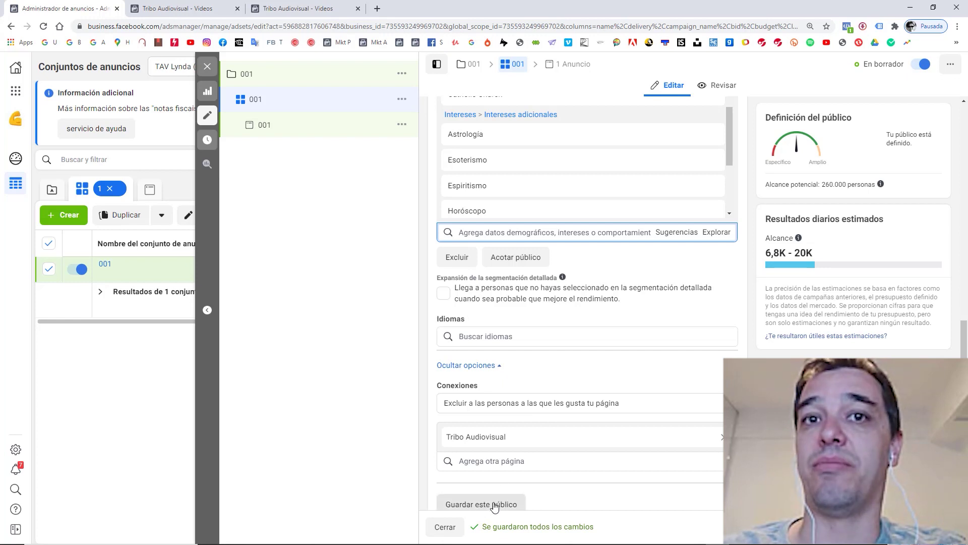
scroll(494, 507, "down", 5)
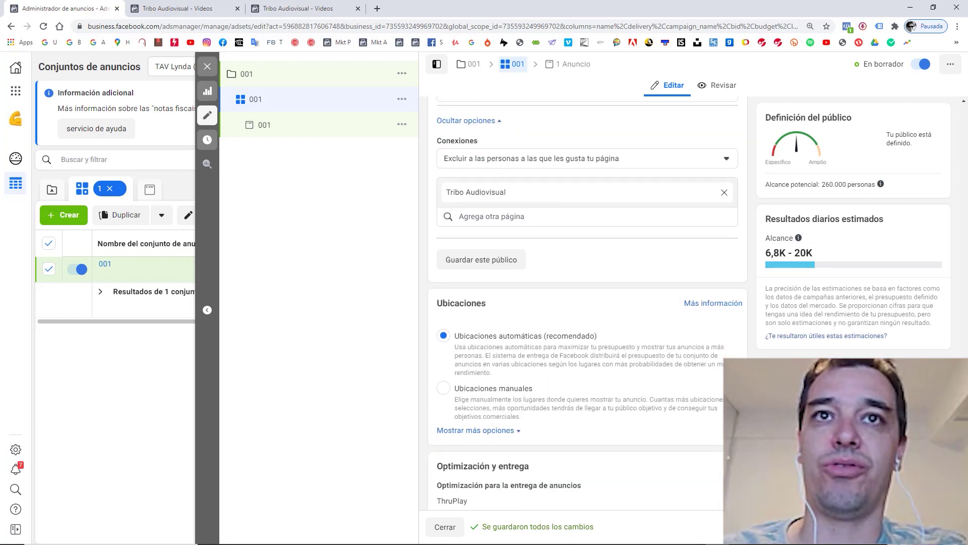
scroll(458, 202, "down", 3)
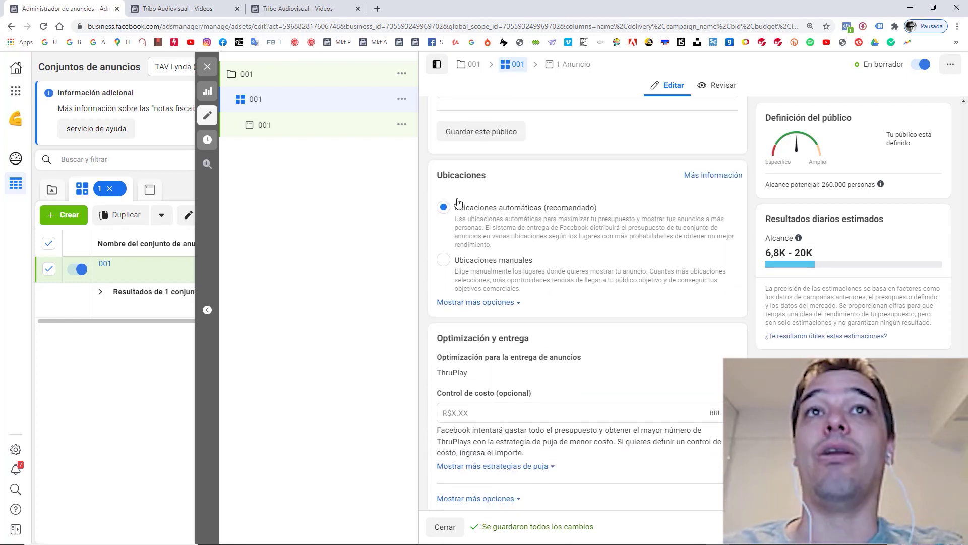
left_click(444, 261)
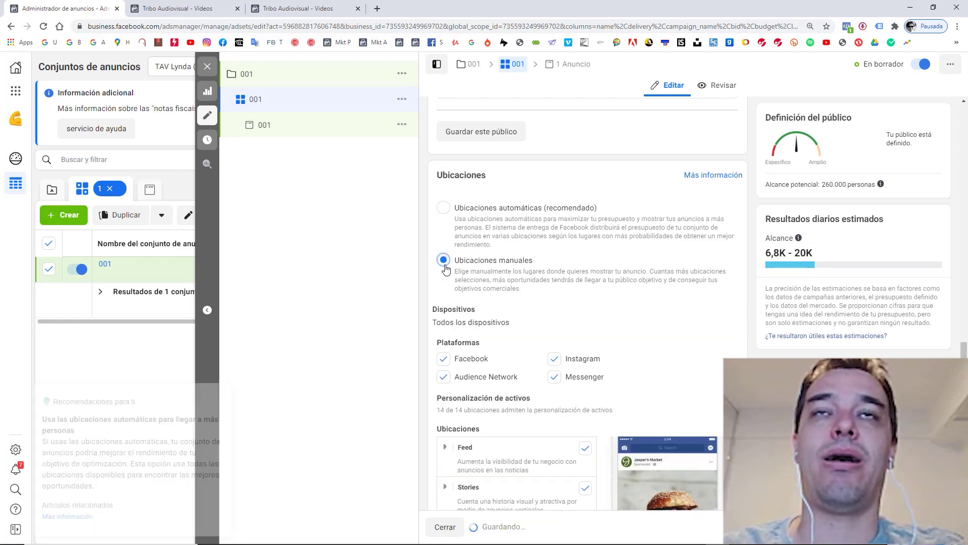
- Limit the ad set's placement platforms to Facebook by deselecting Audience Network, Messenger and Instagram
left_click(443, 382)
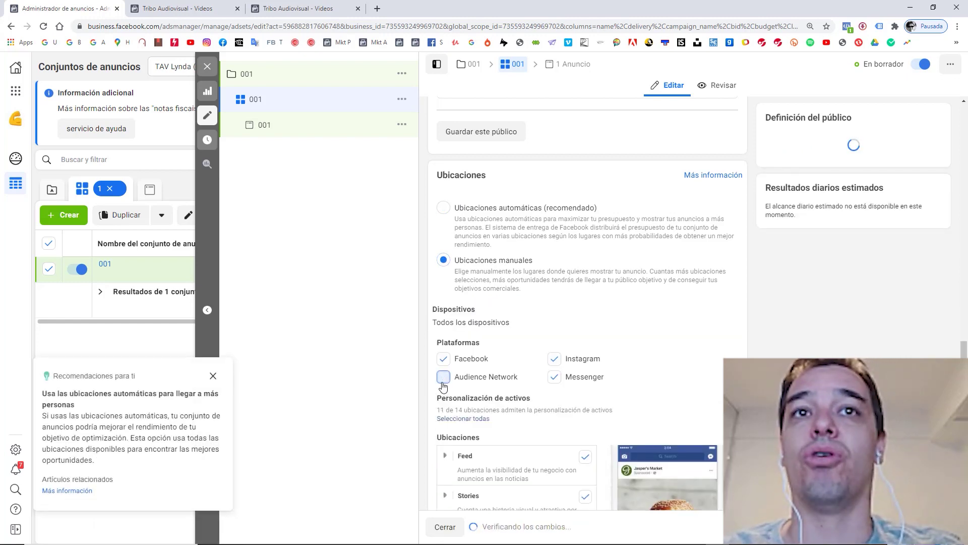
left_click(554, 377)
left_click(555, 359)
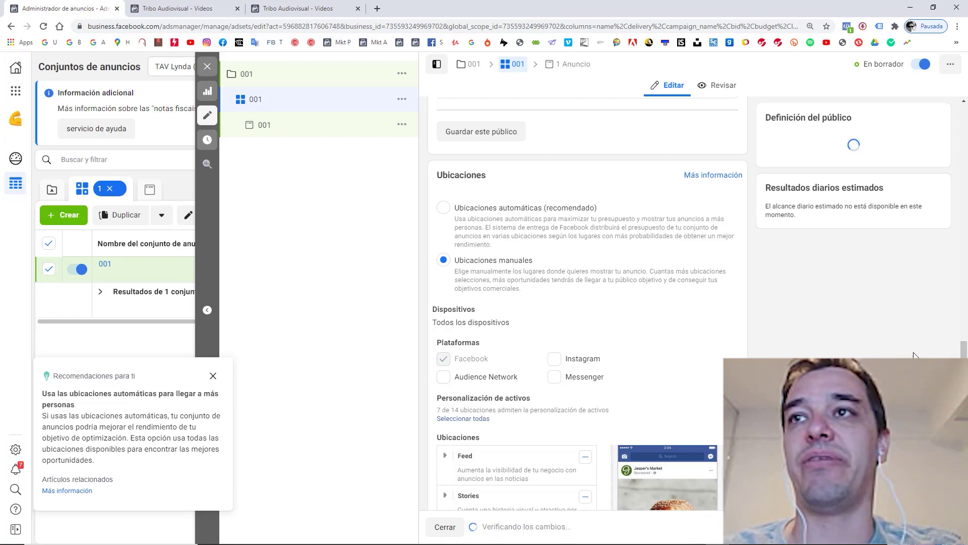
- Try Instagram as the only placement platform, and switch back to Facebook only
scroll(455, 217, "down", 3)
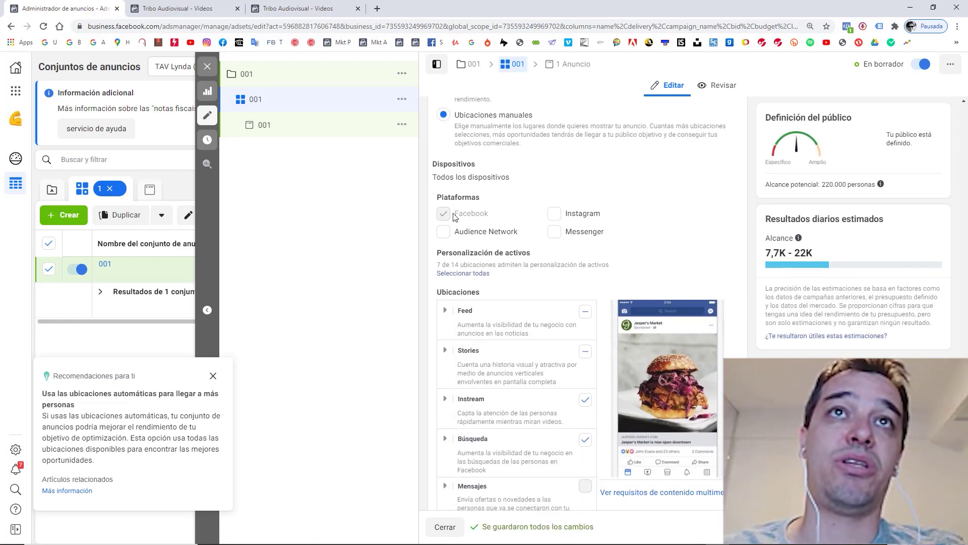
left_click(554, 214)
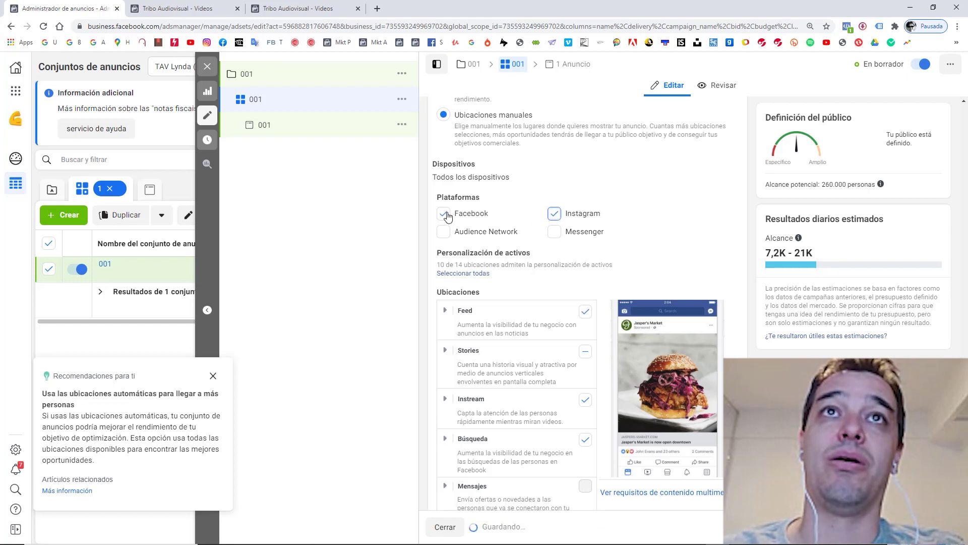
left_click(445, 214)
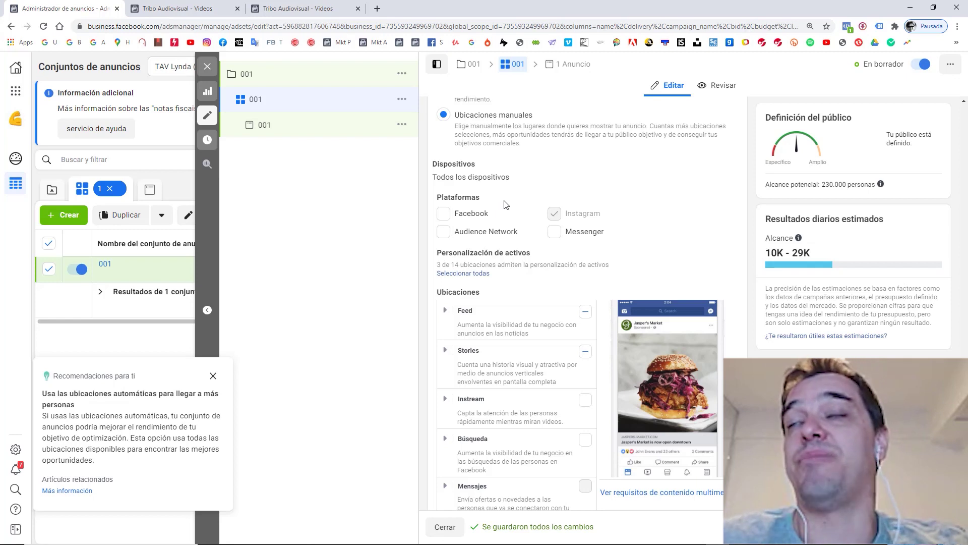
left_click(442, 214)
left_click(555, 215)
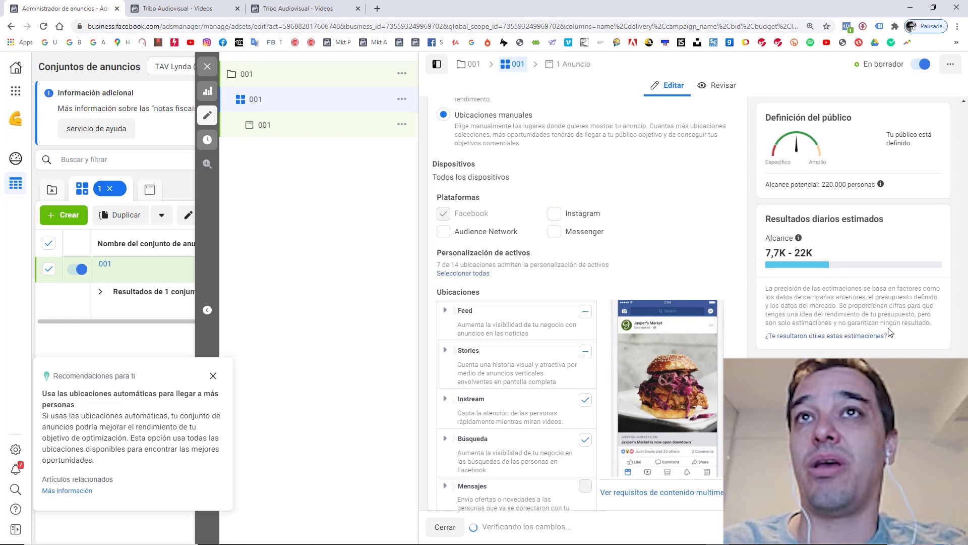
- Exclude the En artículos, Búsqueda, Instream and Stories placements from the ad set
scroll(579, 303, "down", 3)
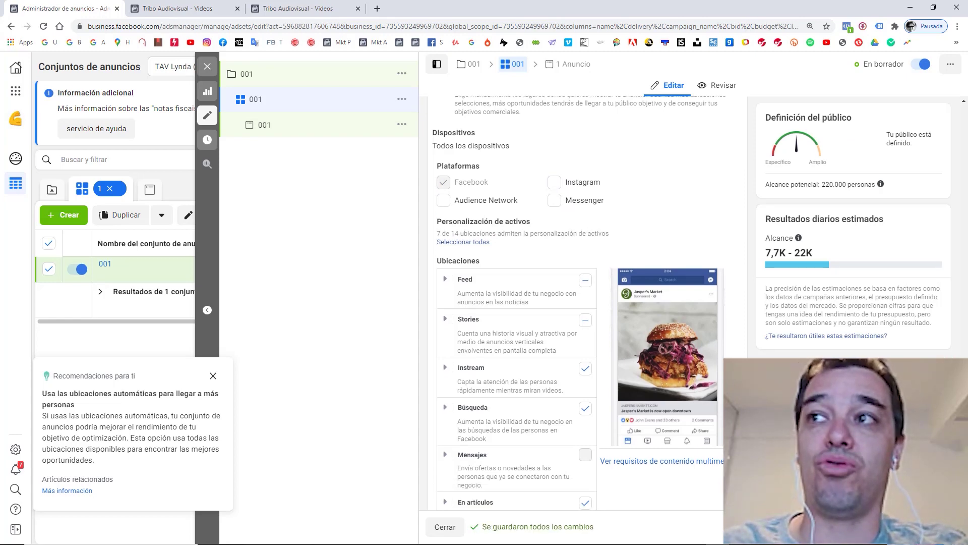
scroll(580, 302, "down", 1)
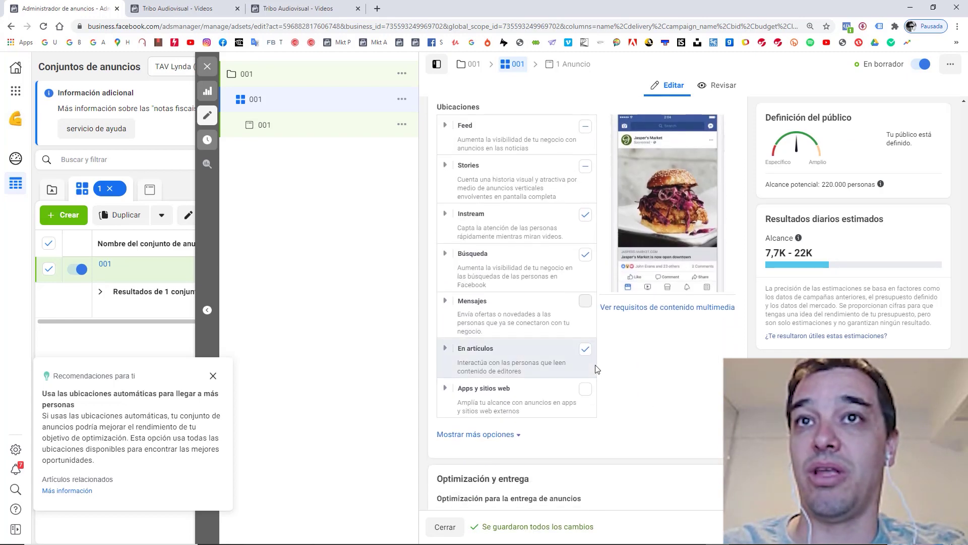
left_click(586, 349)
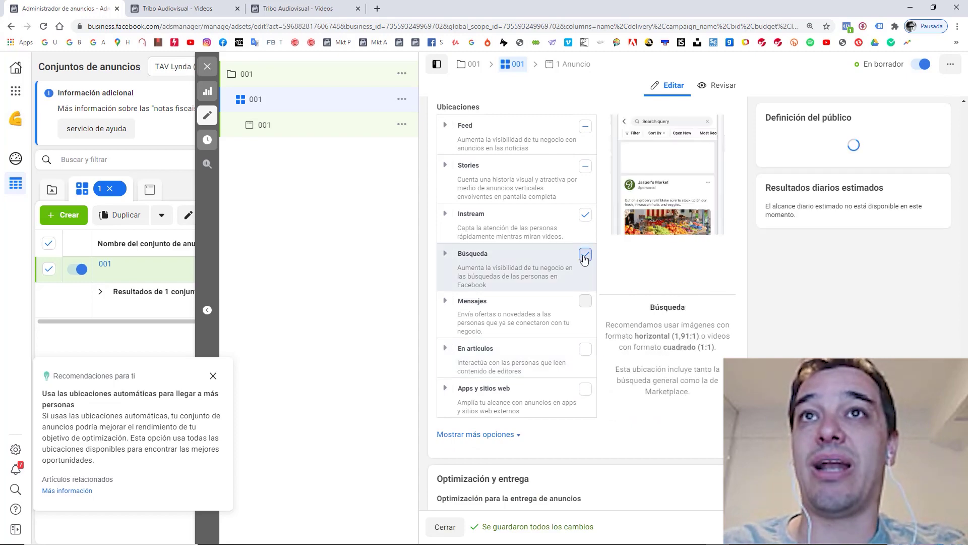
left_click(585, 255)
left_click(583, 217)
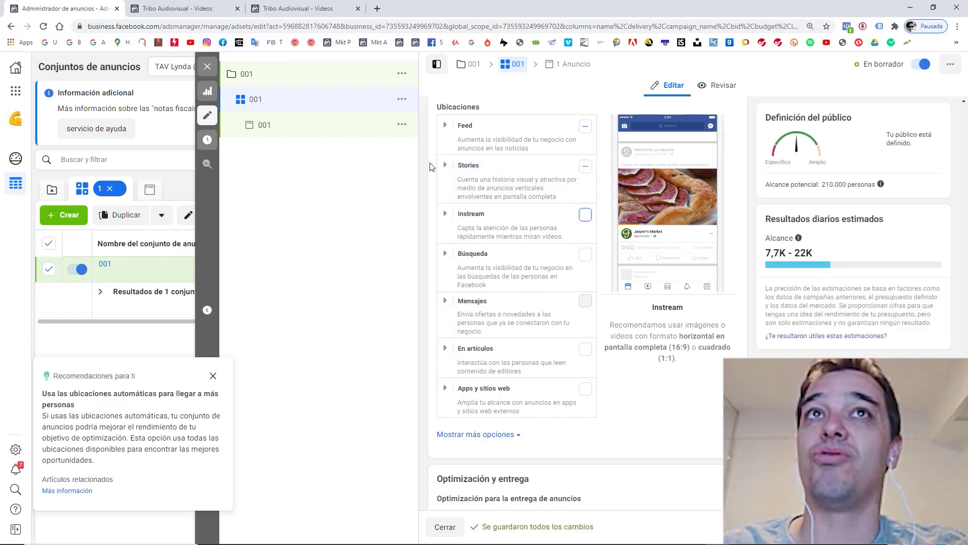
left_click(585, 167)
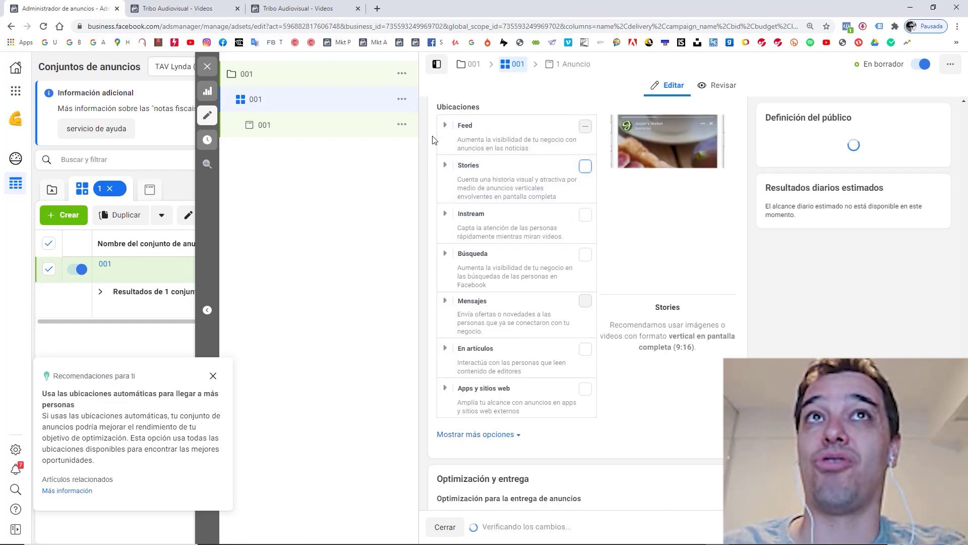
- Expand the Feed placements and exclude Facebook Marketplace
left_click(445, 126)
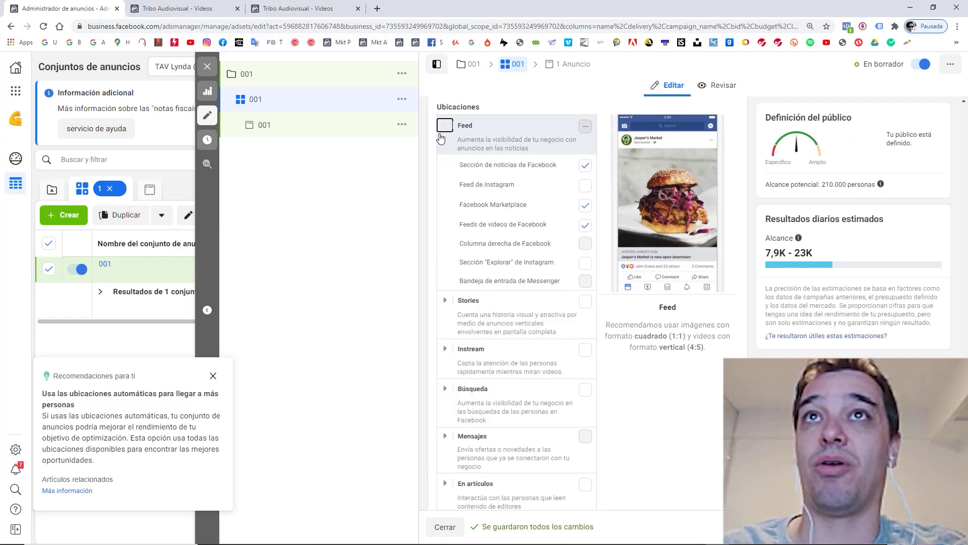
left_click(585, 207)
left_click(584, 206)
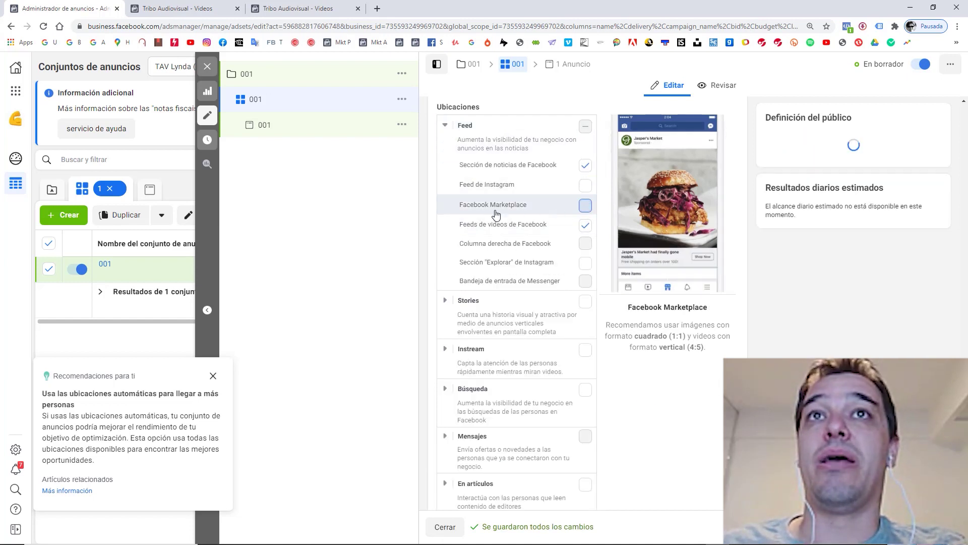
double_click(509, 204)
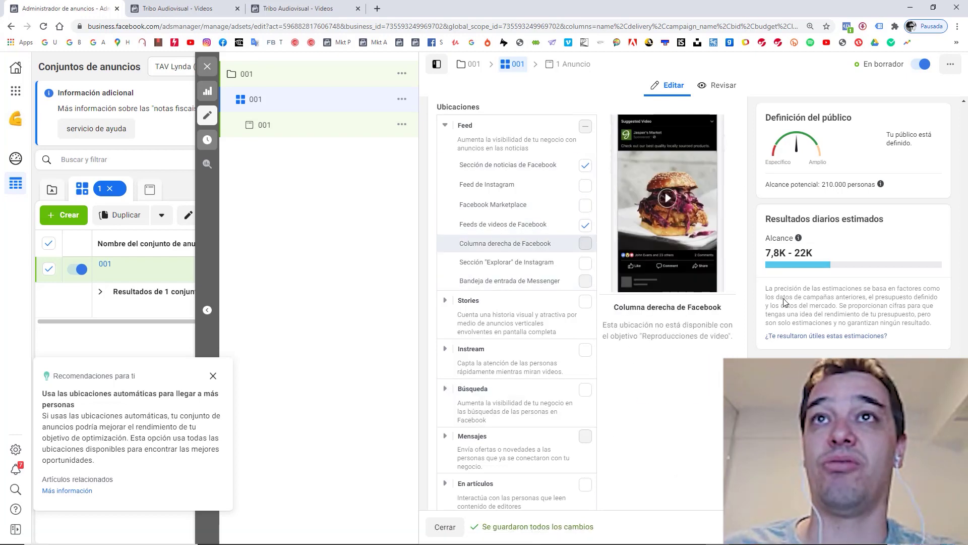
- Review the additional placement options, including specific mobile devices and operating systems and brand safety, without changing them
scroll(534, 244, "down", 3)
scroll(575, 303, "down", 4)
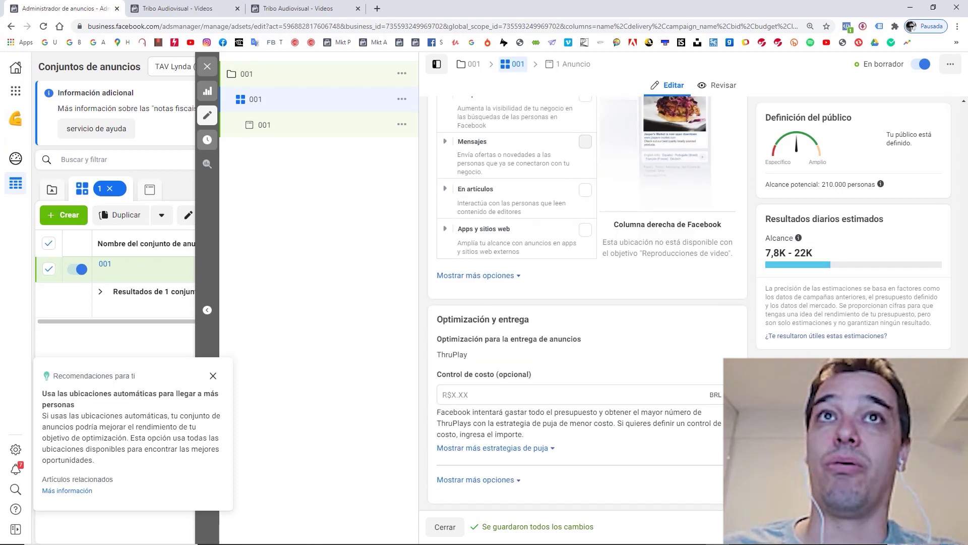
left_click(476, 276)
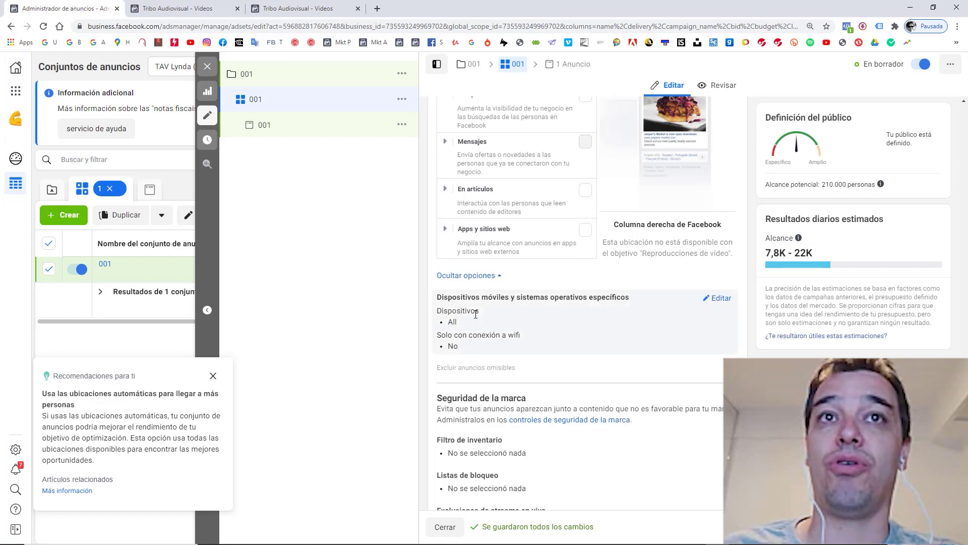
left_click(720, 298)
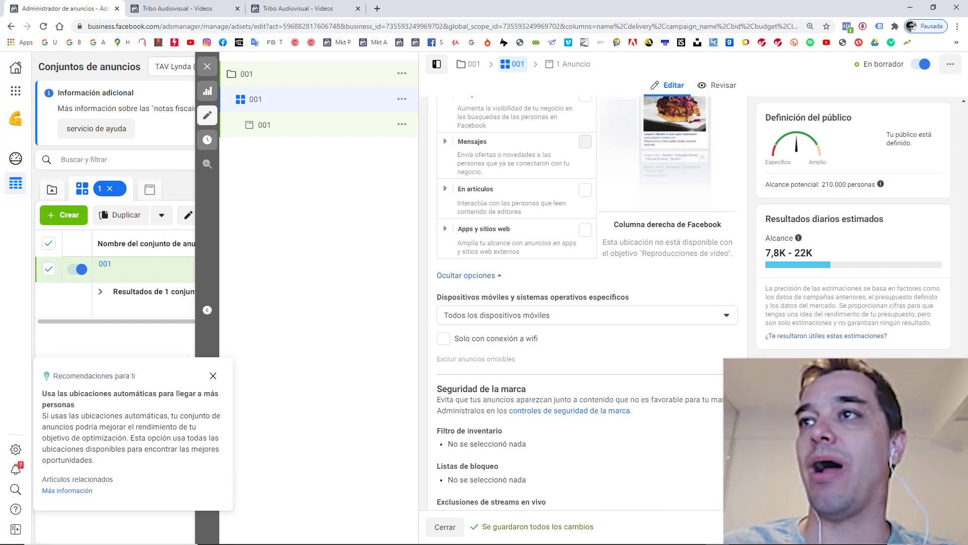
scroll(583, 303, "down", 5)
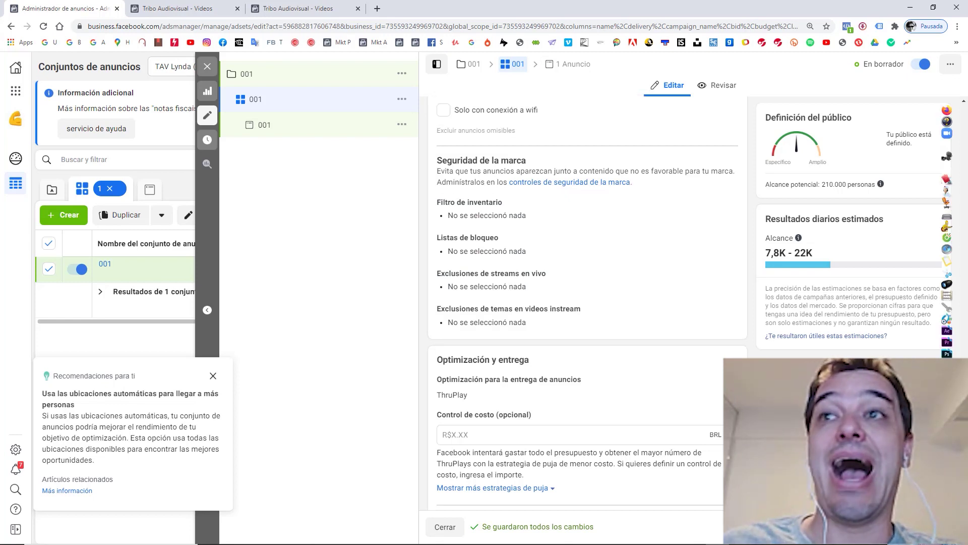
scroll(587, 303, "down", 1)
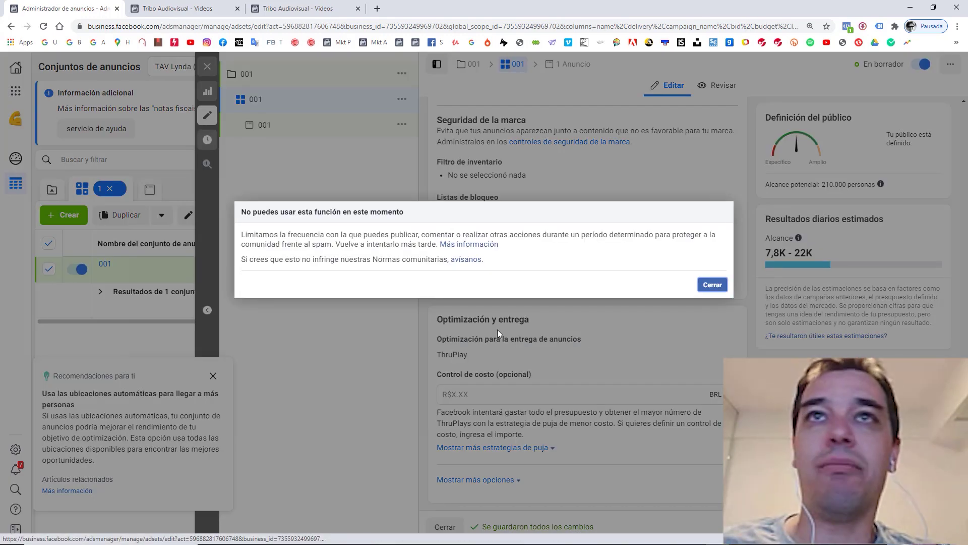
left_click(712, 285)
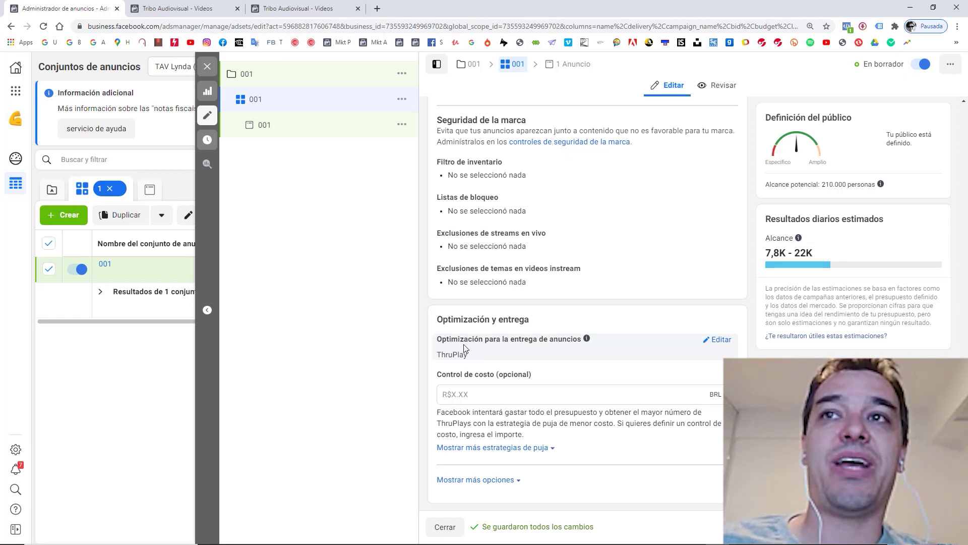
- Open the ad delivery optimization setting for editing
left_click_drag(446, 343, 555, 348)
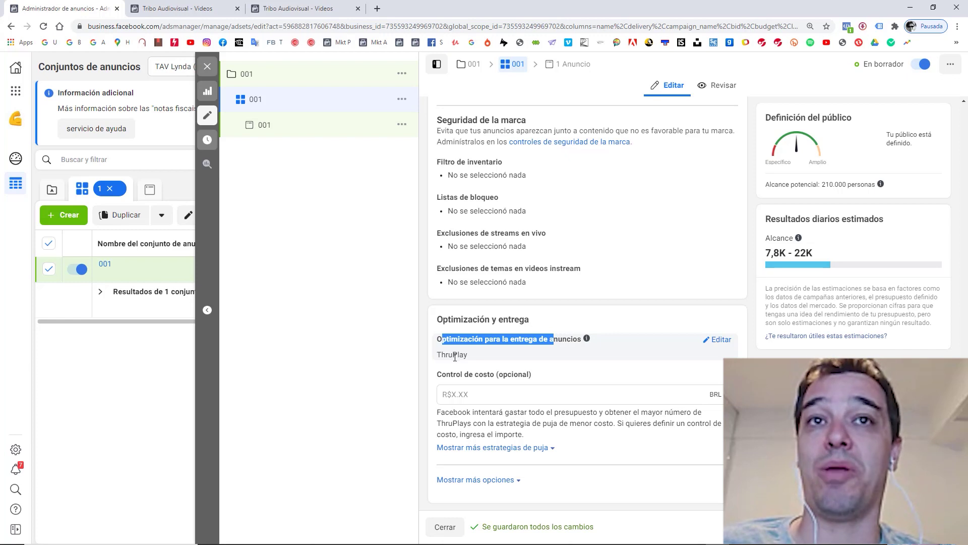
left_click(452, 355)
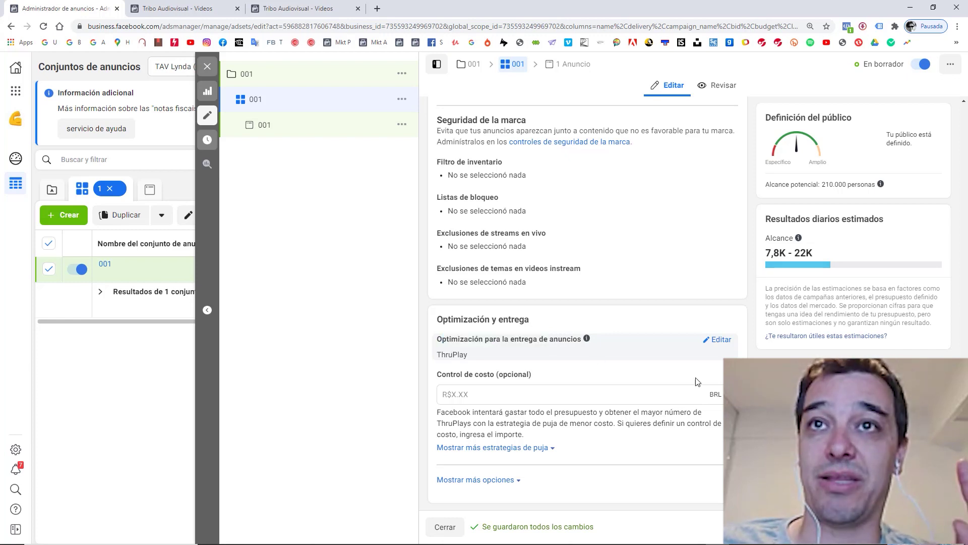
left_click(720, 340)
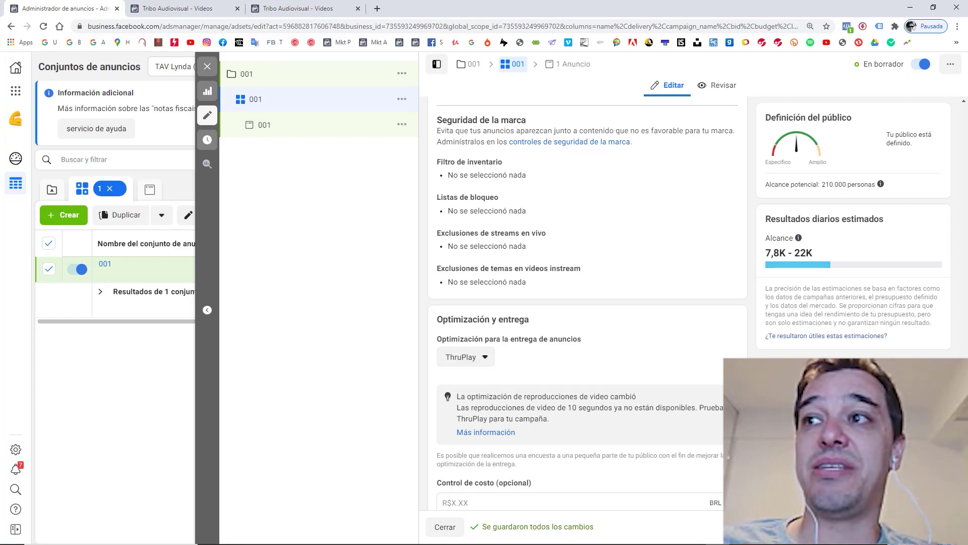
- Reveal the additional optimization and delivery options and set Cuándo se te cobra to ThruPlay
scroll(580, 303, "down", 2)
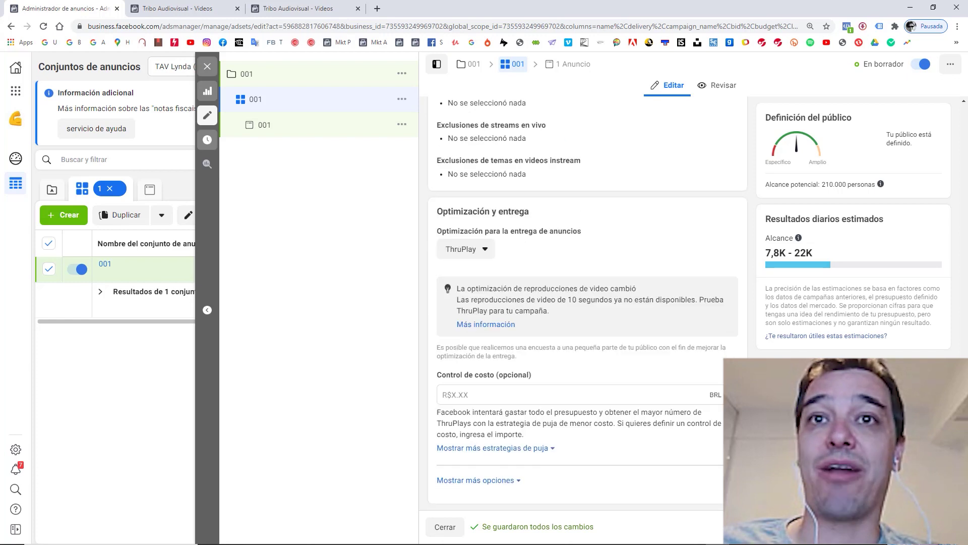
left_click(493, 482)
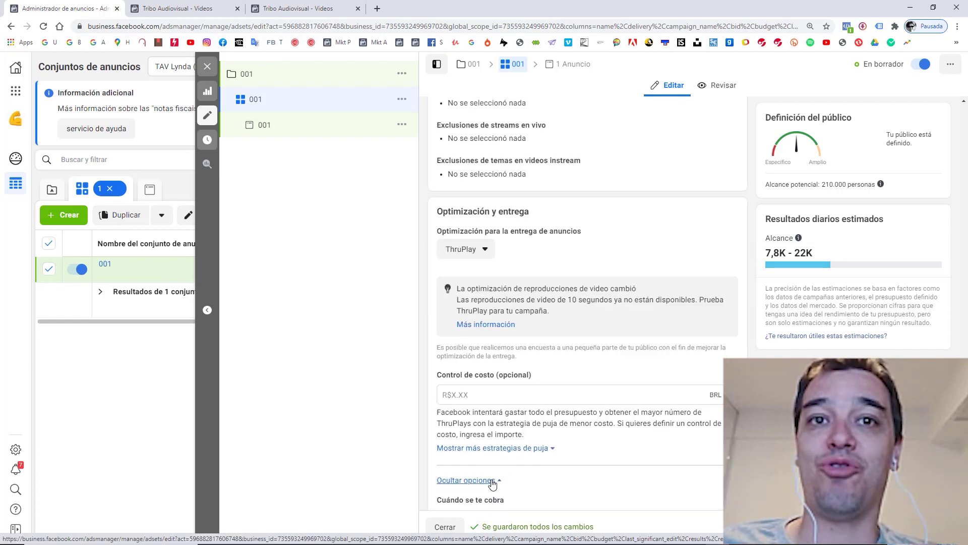
scroll(580, 302, "down", 1)
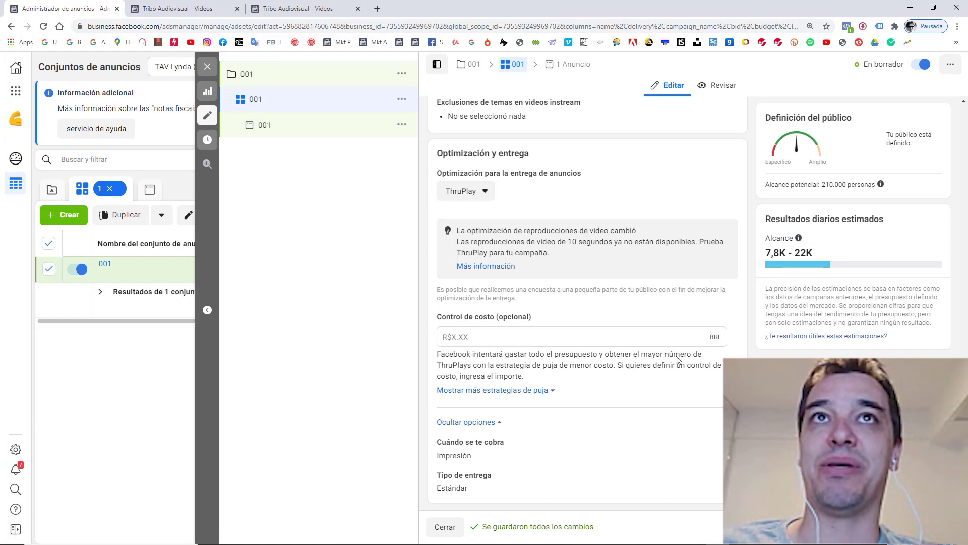
mouse_move(457, 451)
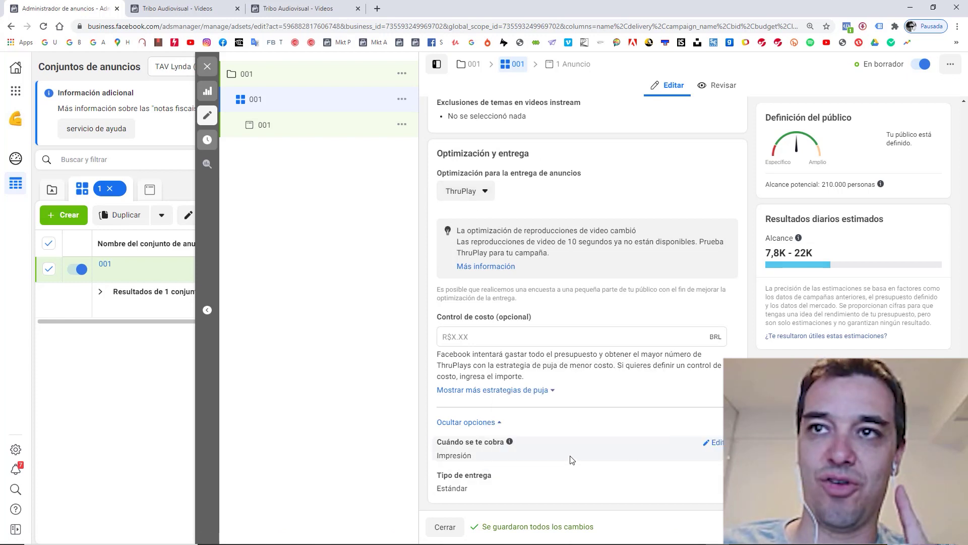
left_click(715, 442)
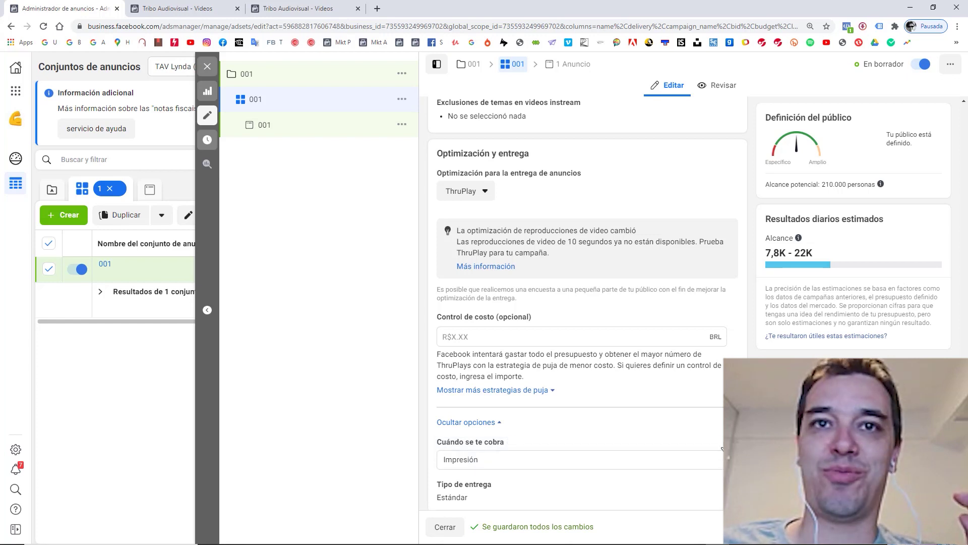
left_click(695, 464)
left_click(476, 503)
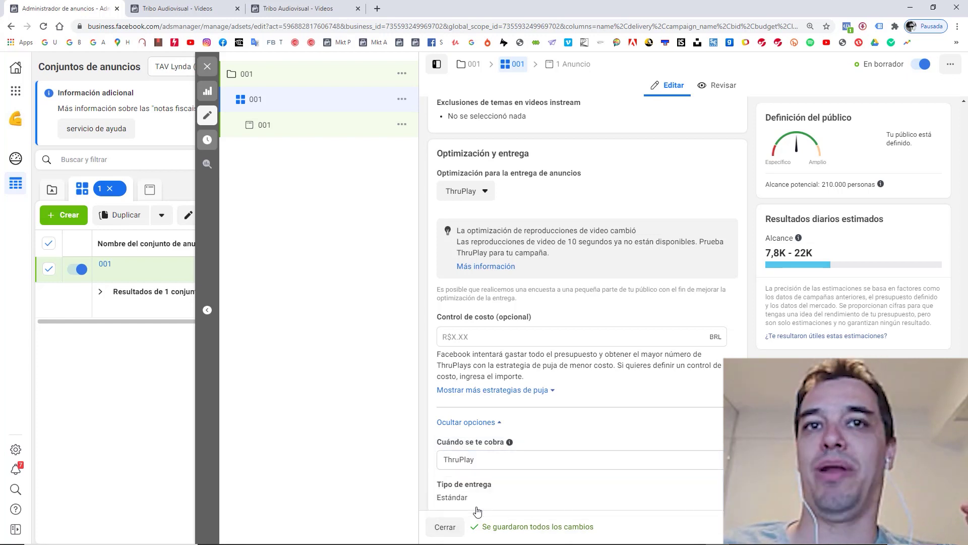
left_click(712, 285)
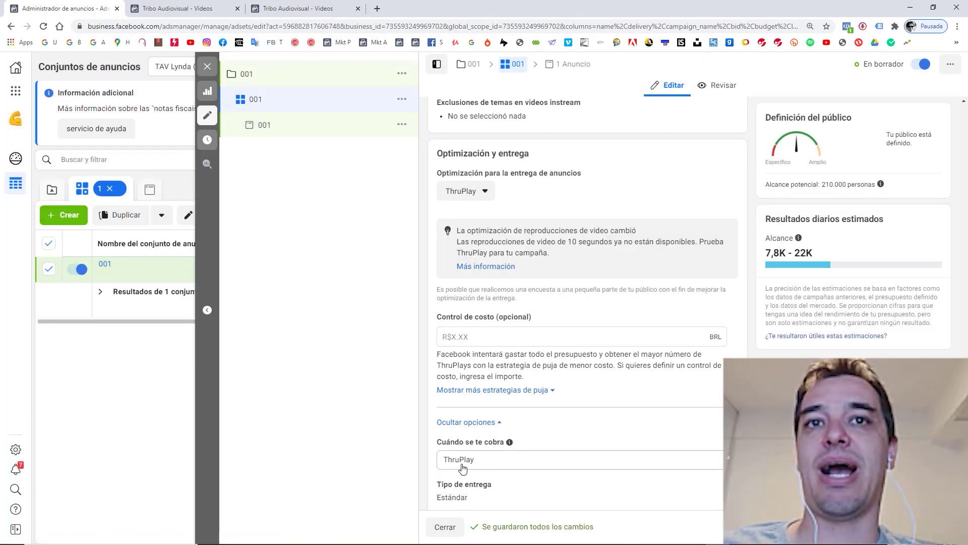
- Review the ad set's delivery optimization choices and the Impresión and ThruPlay charging options without changing them
left_click(483, 197)
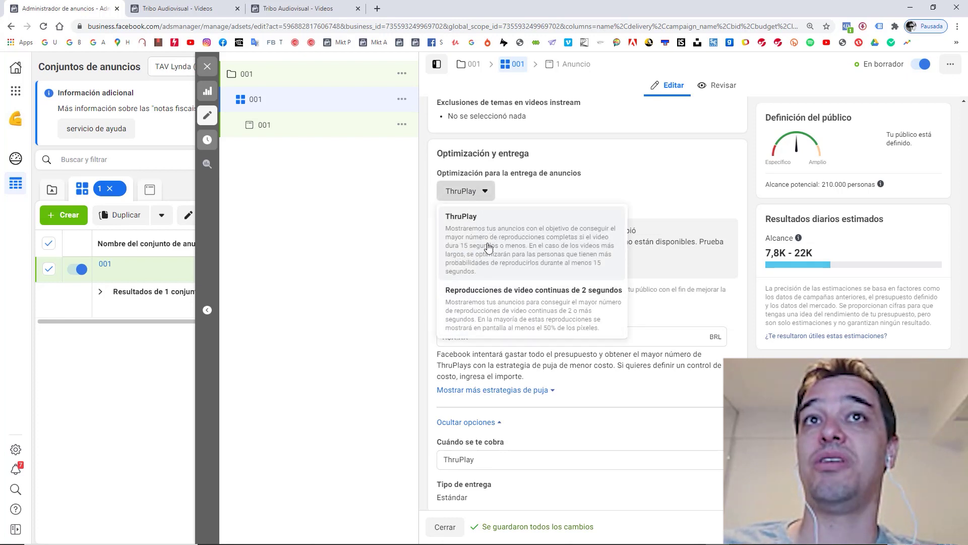
left_click(431, 219)
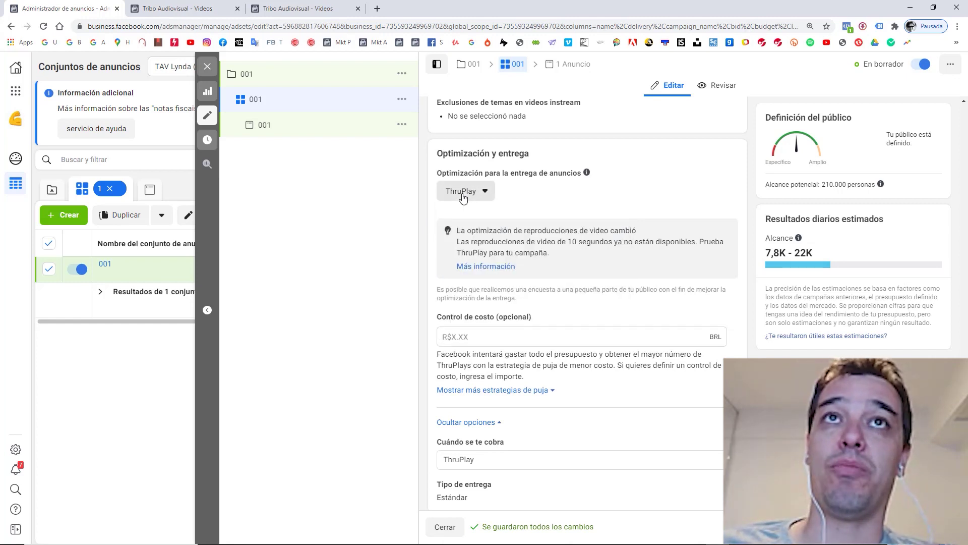
left_click(483, 460)
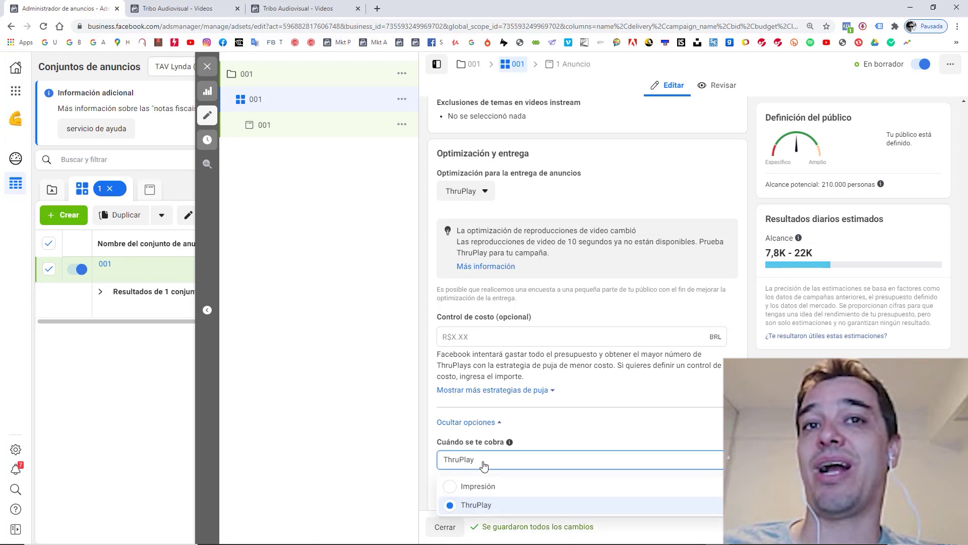
left_click(428, 434)
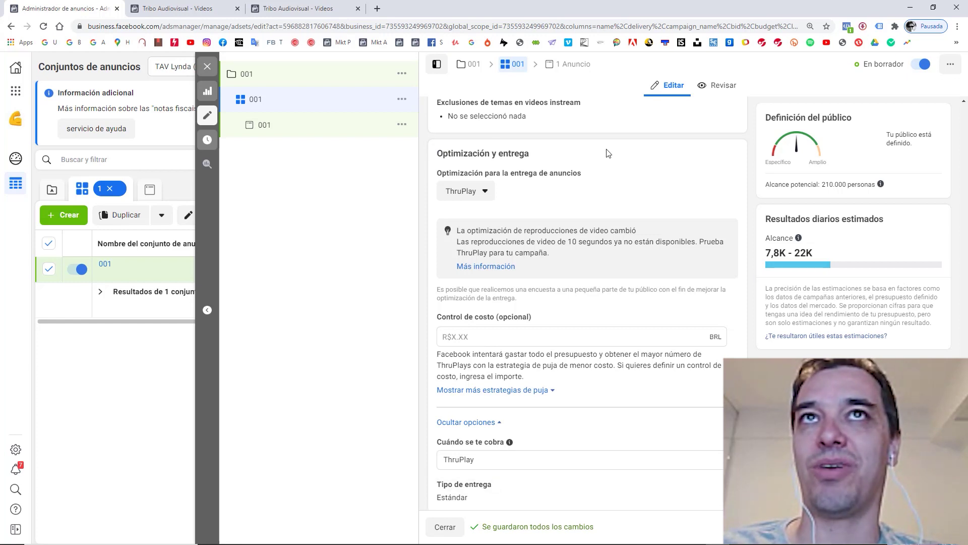
left_click(469, 460)
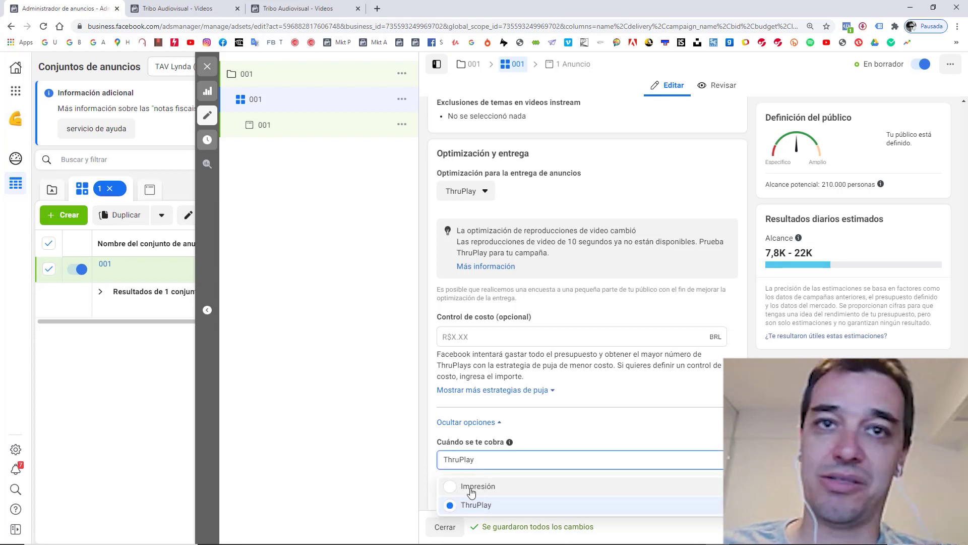
left_click(427, 462)
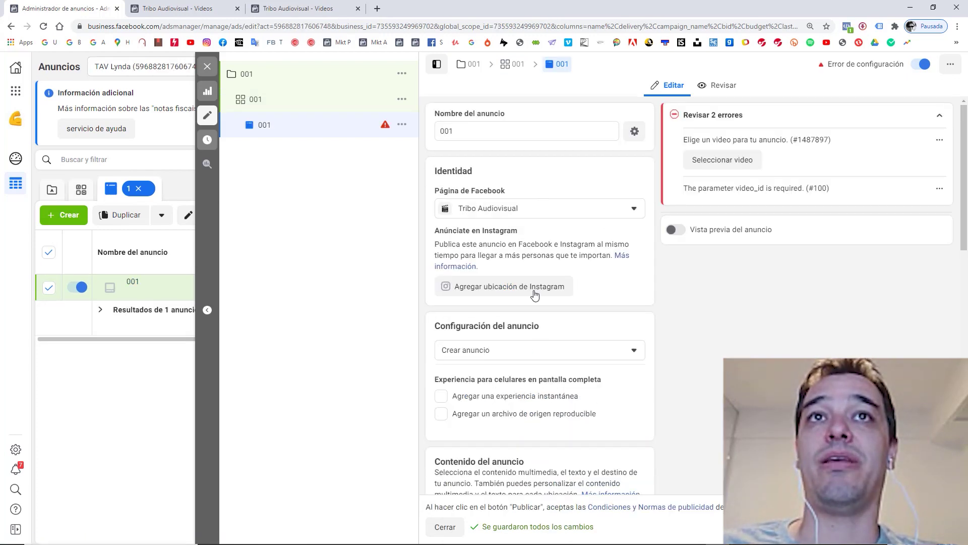
- Review the Facebook page choices and the ad configuration options of ad 001, keeping Tribo Audiovisual and Crear anuncio
left_click(534, 209)
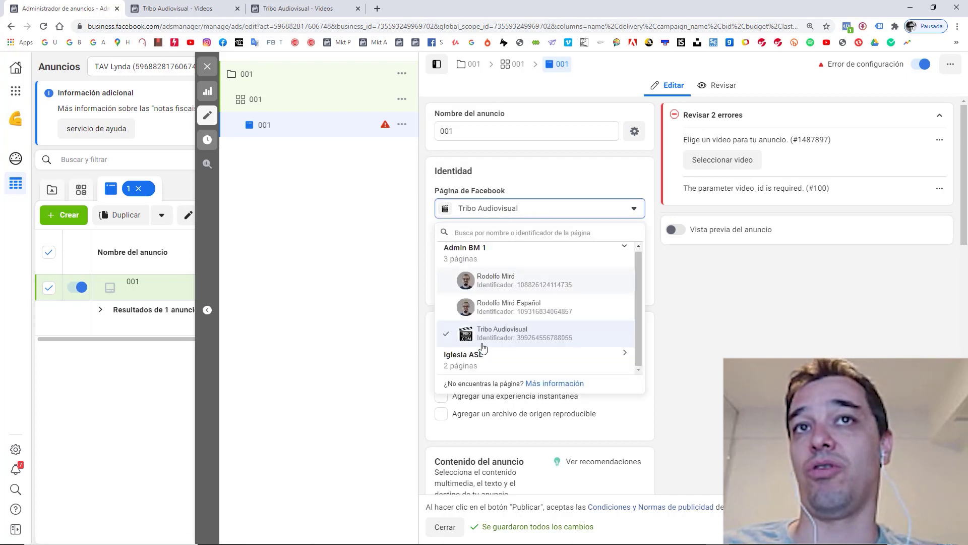
left_click(424, 257)
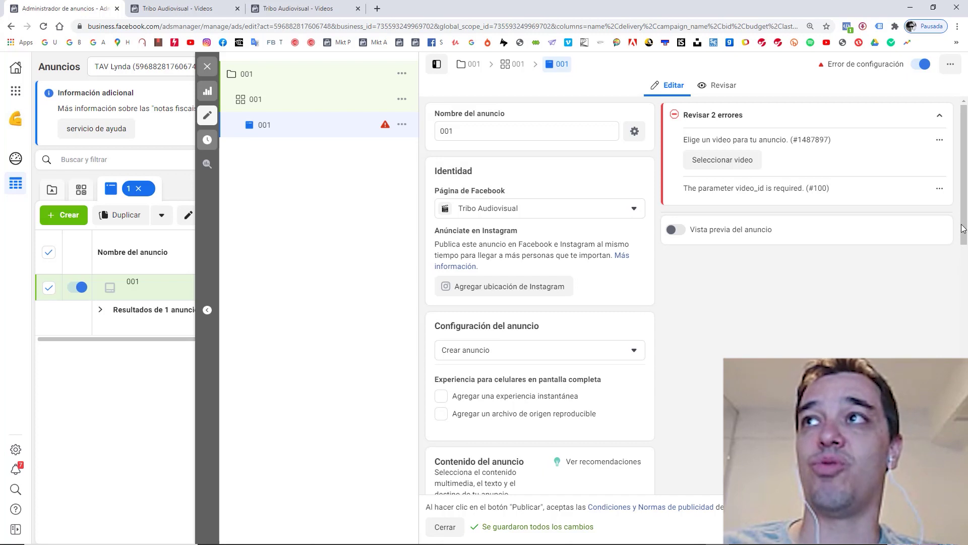
mouse_move(966, 146)
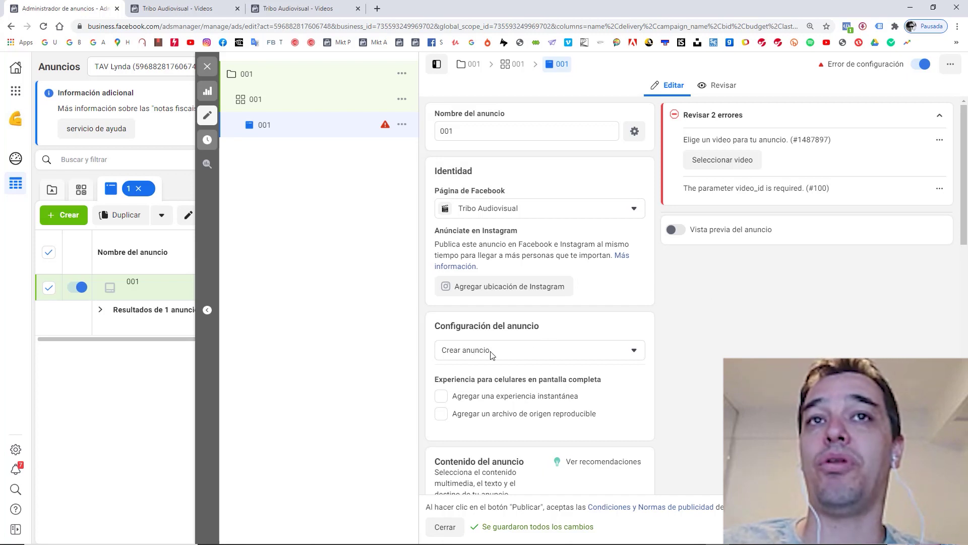
left_click_drag(964, 225, 965, 274)
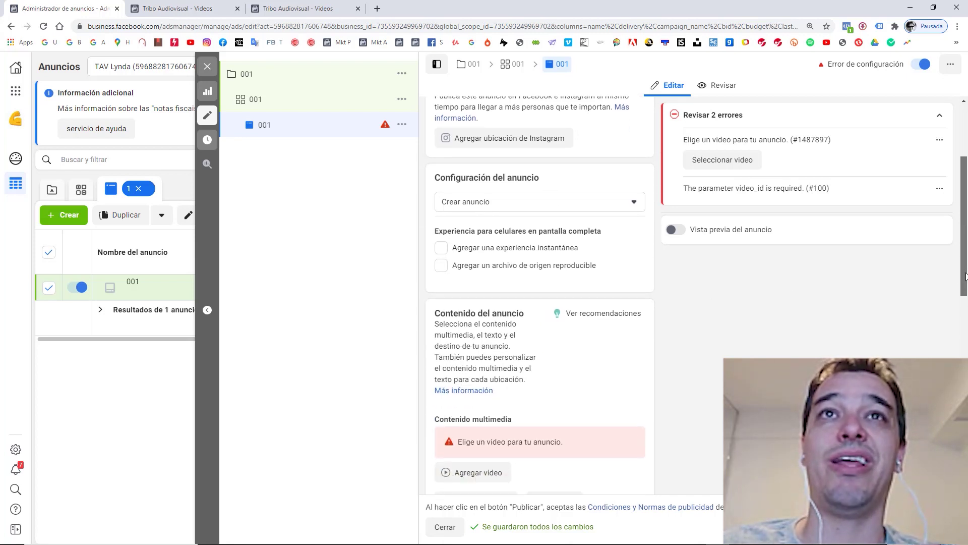
left_click(543, 212)
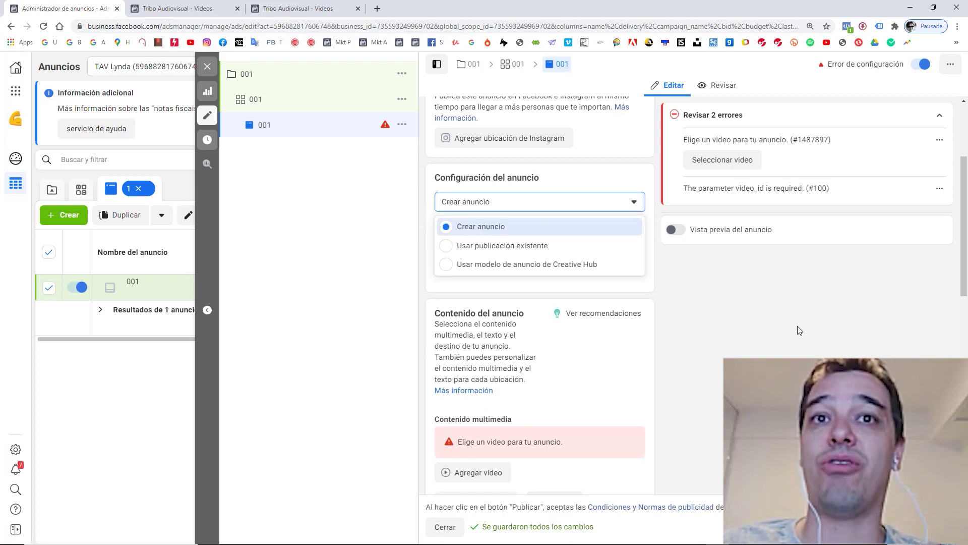
left_click(763, 342)
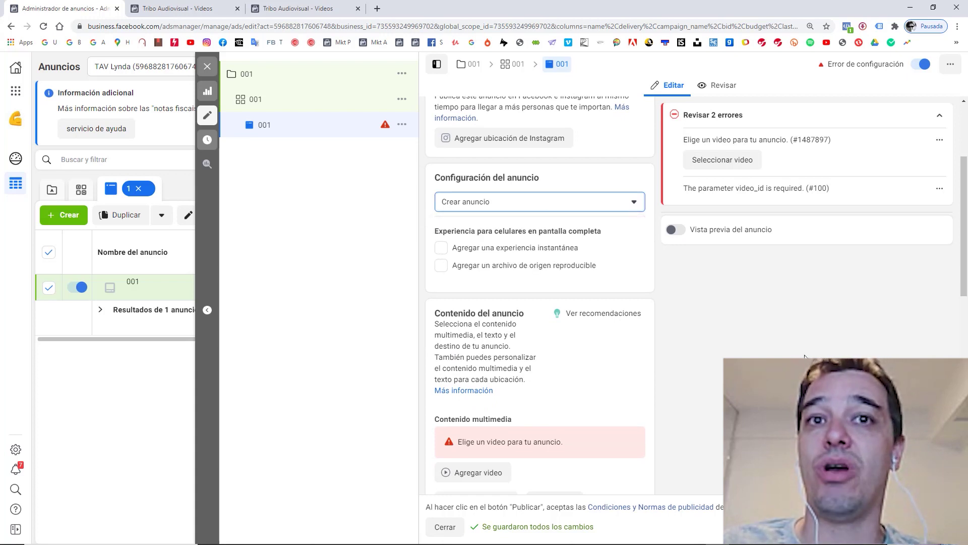
left_click(488, 472)
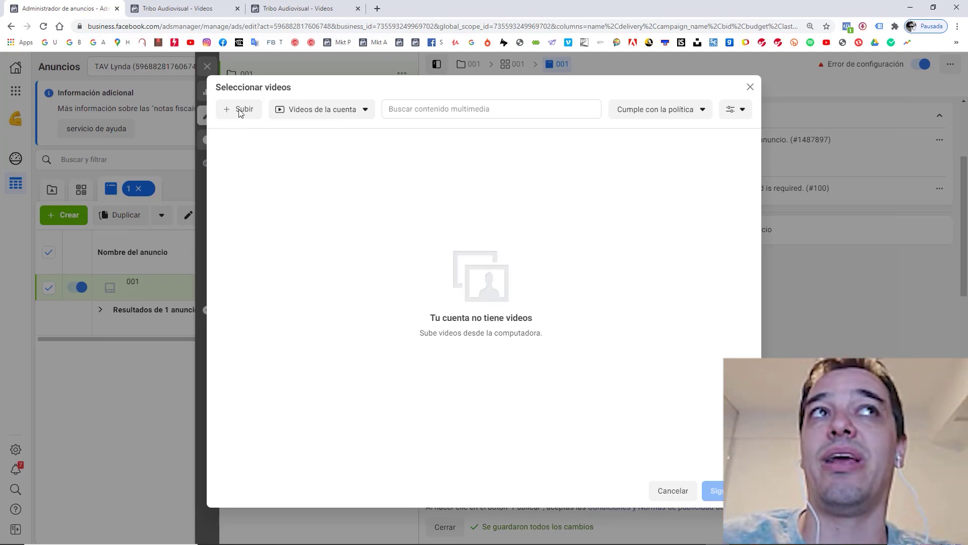
left_click(240, 109)
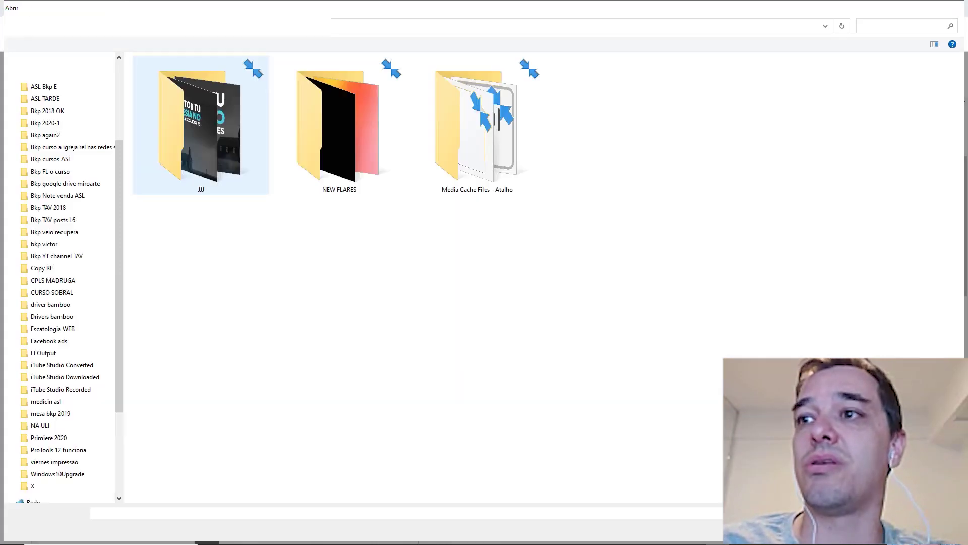
left_click(956, 9)
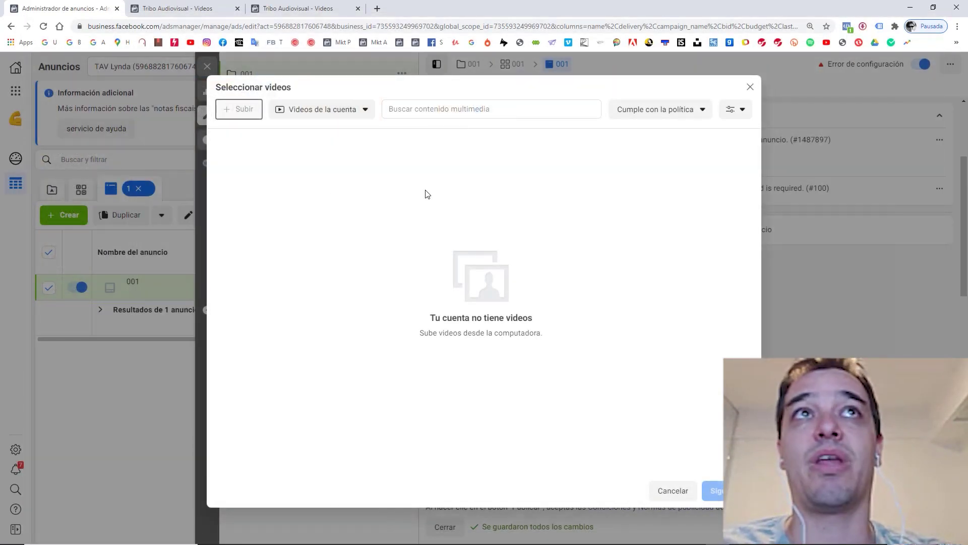
left_click(662, 490)
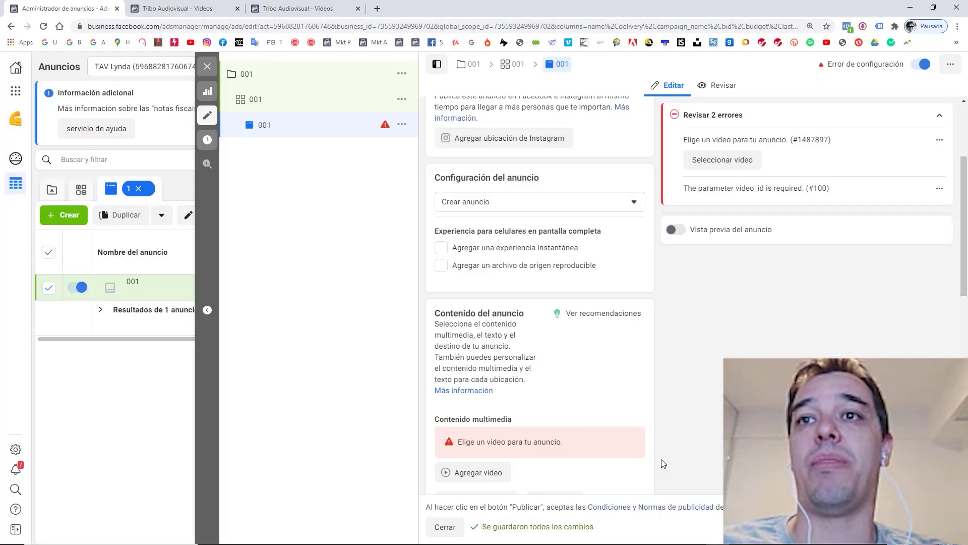
- Set the ad configuration to Usar publicación existente and choose the Facebook video post "Patch Tool é melhor que o Content-Aware Fill?"
left_click(566, 204)
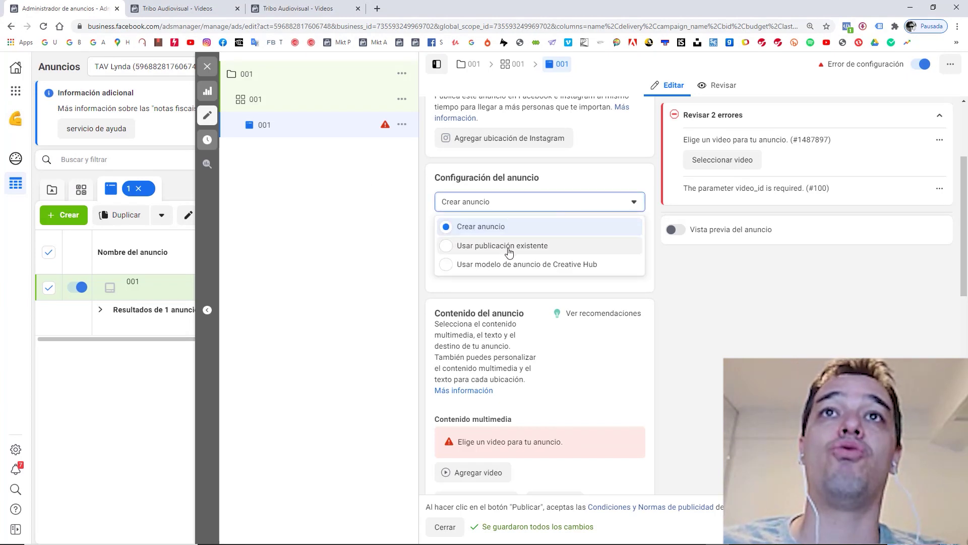
left_click(510, 248)
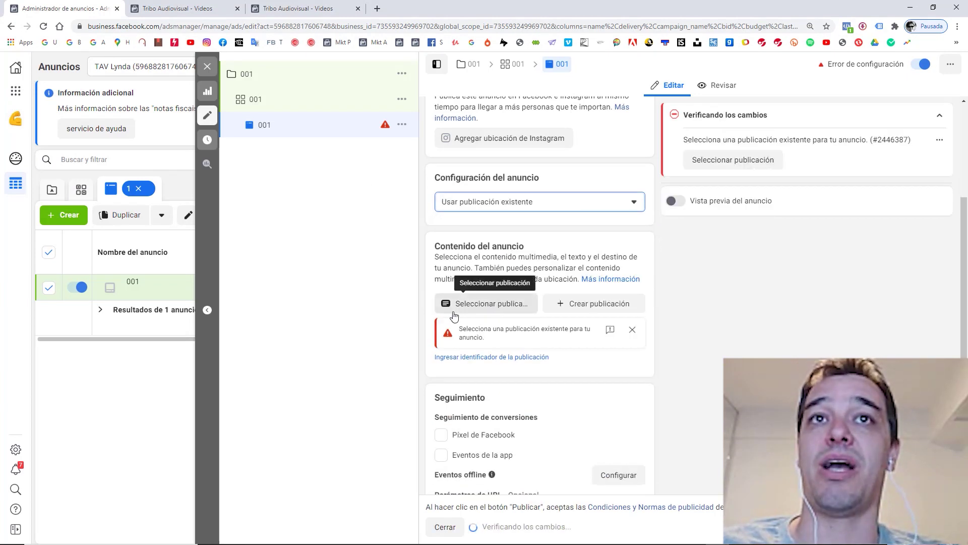
left_click(474, 309)
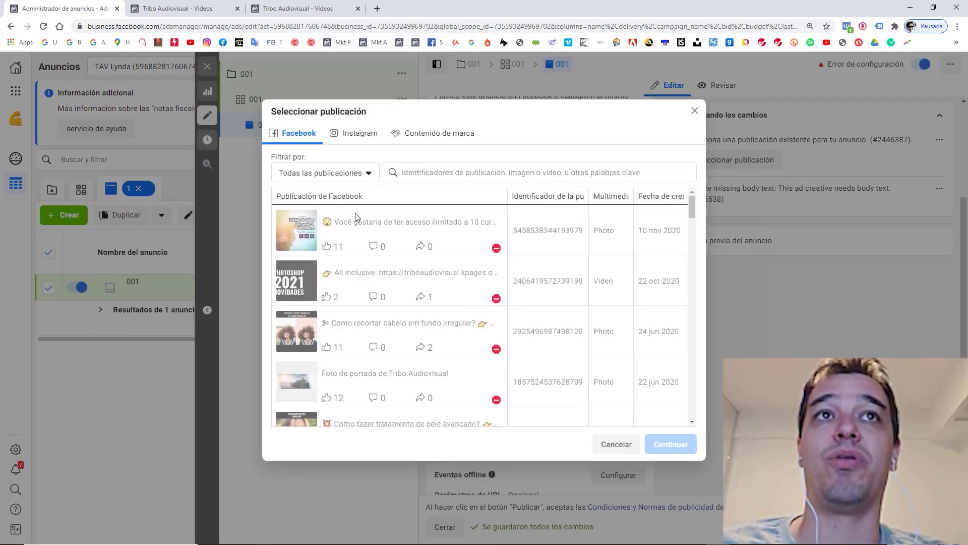
left_click_drag(693, 210, 695, 249)
scroll(695, 261, "down", 9)
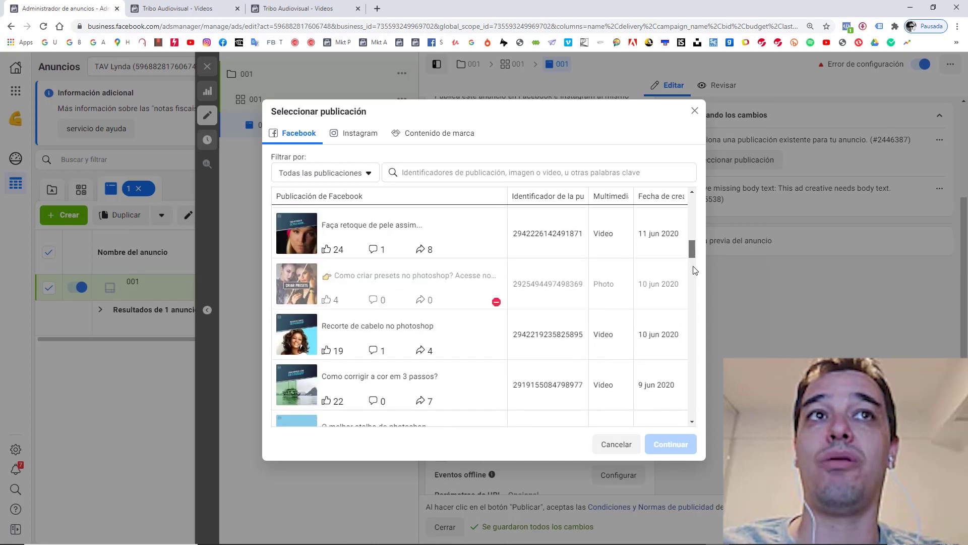
scroll(690, 301, "down", 3)
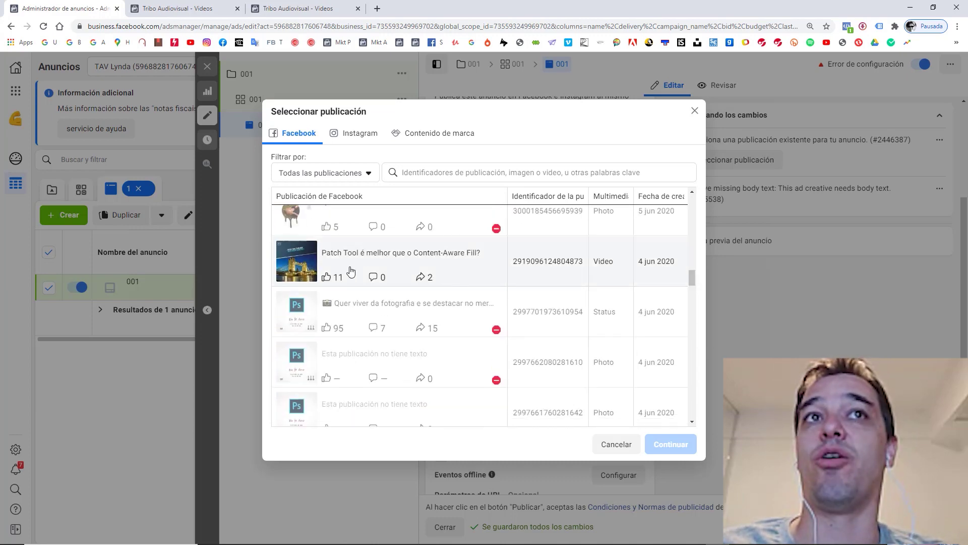
left_click(368, 261)
left_click(674, 444)
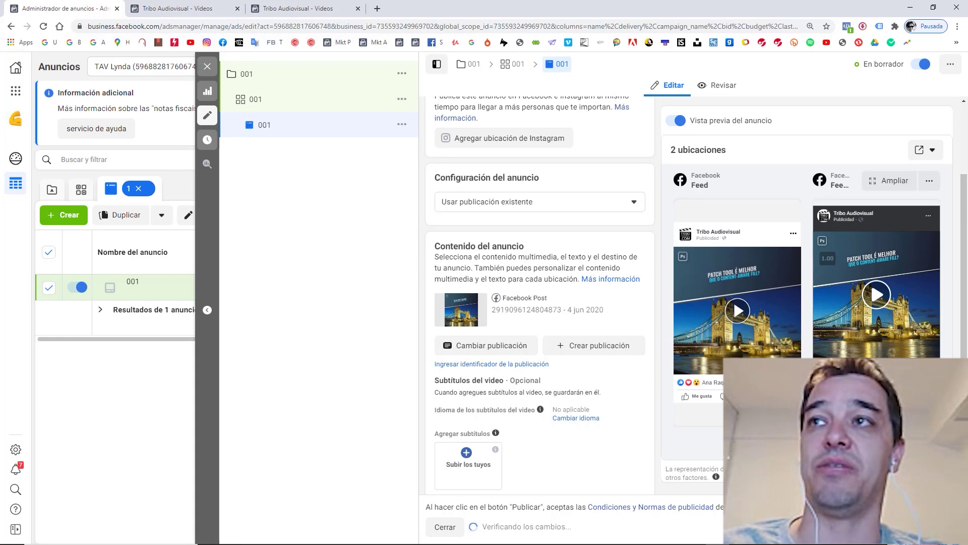
scroll(853, 112, "up", 3)
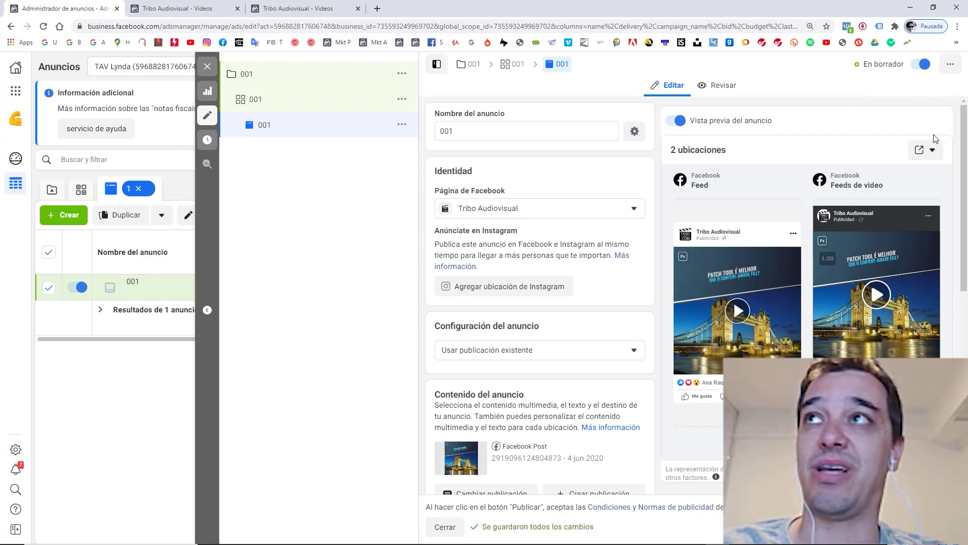
scroll(935, 138, "down", 2)
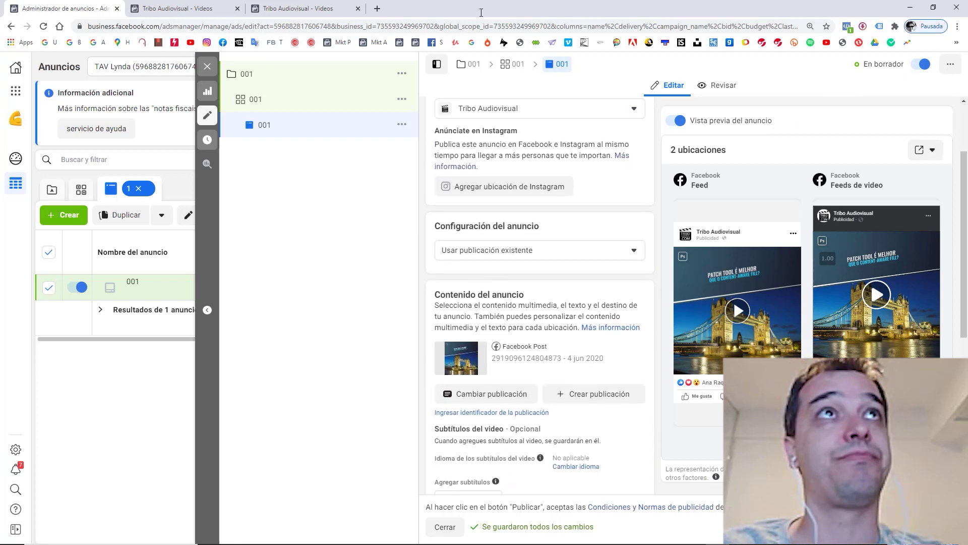
- Switch to the Tribo Audiovisual Videos page, load more of its video list, and close the duplicate Videos tab
left_click(177, 8)
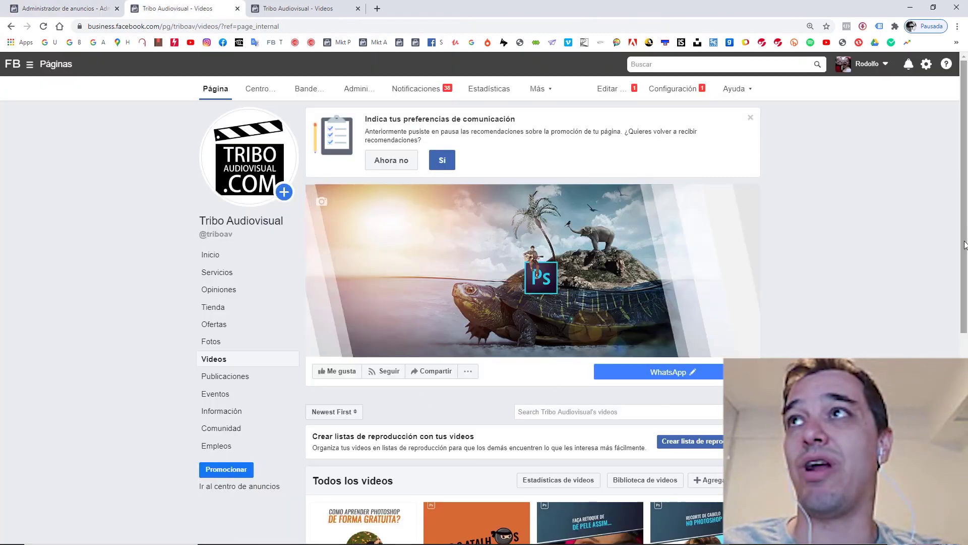
scroll(965, 212, "down", 7)
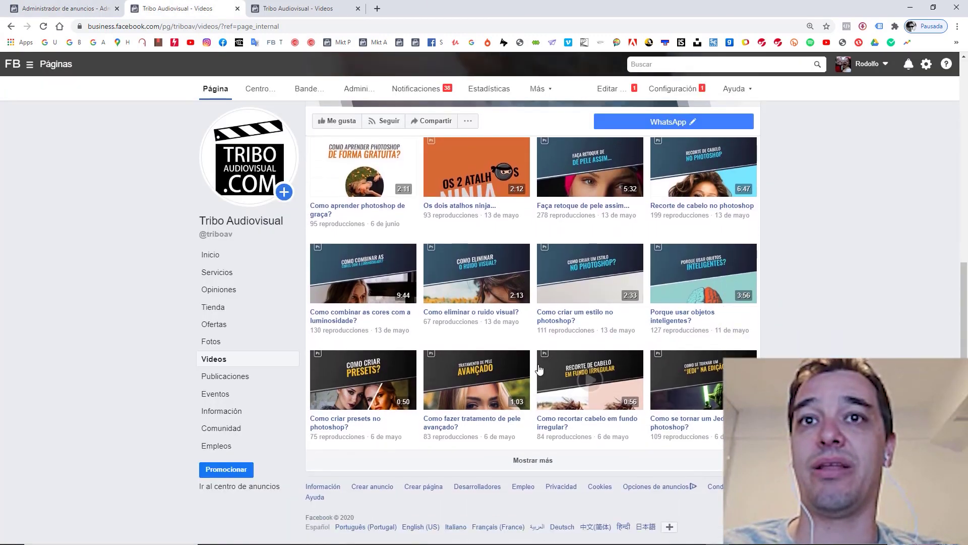
left_click(531, 465)
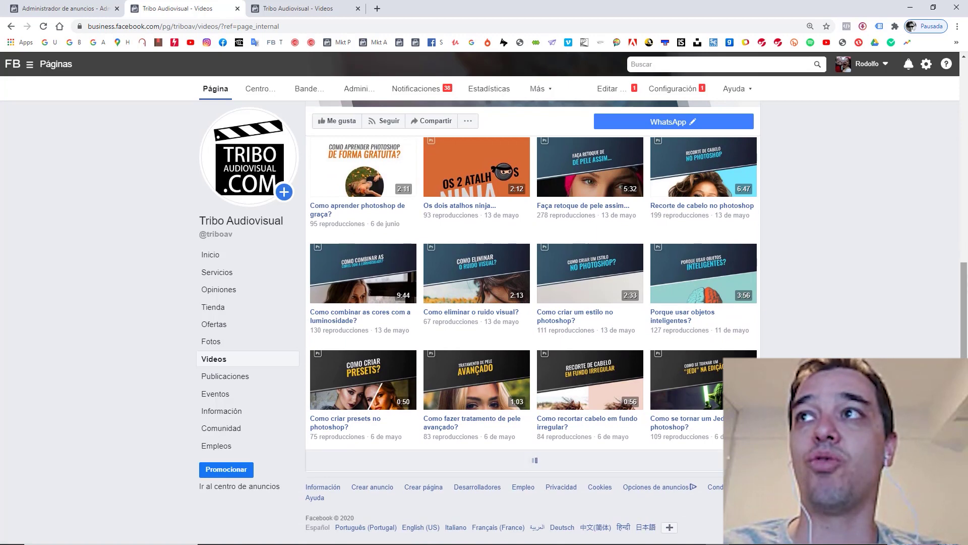
mouse_move(966, 281)
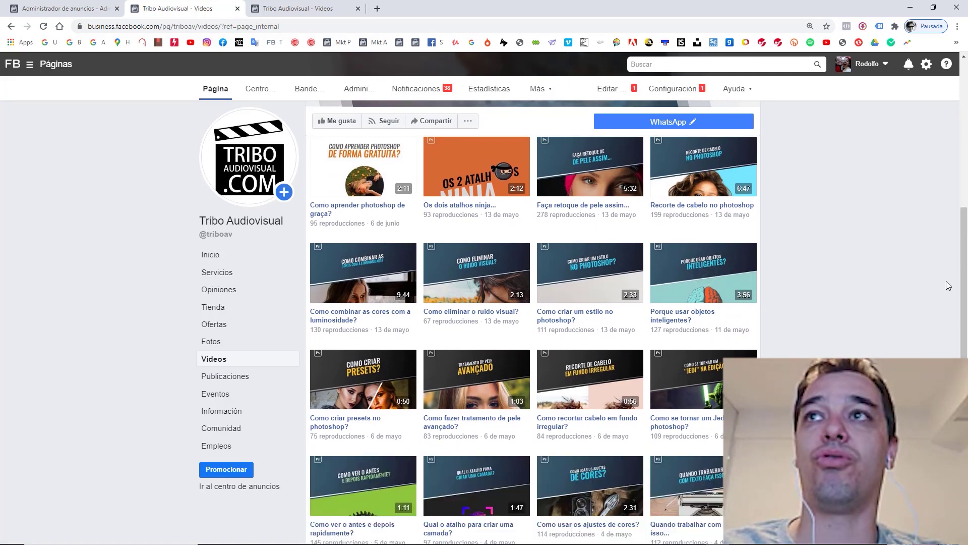
scroll(965, 245, "down", 6)
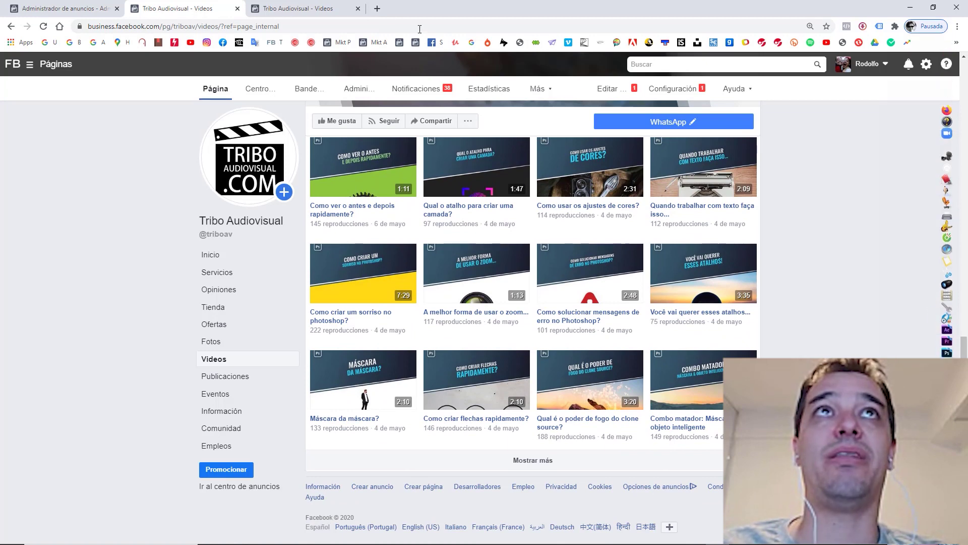
left_click(297, 6)
left_click(357, 9)
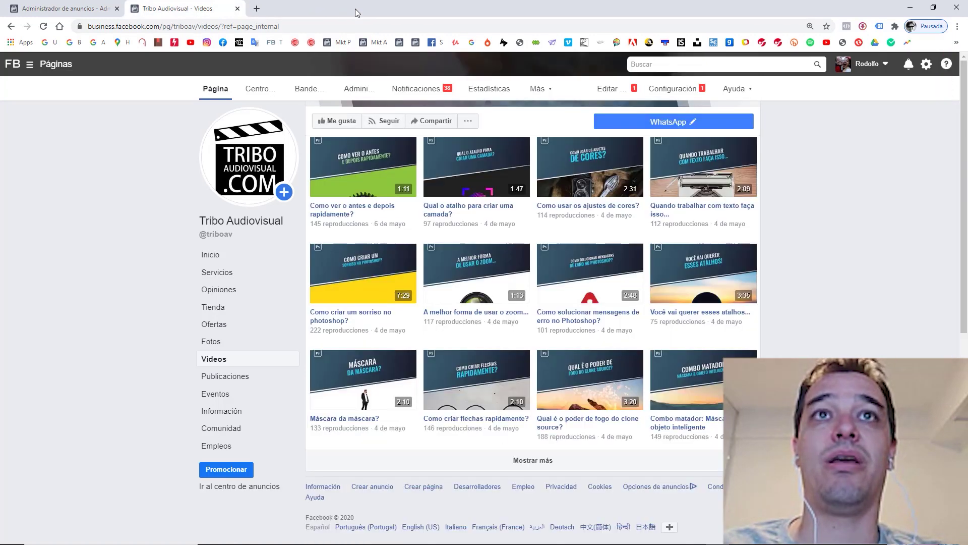
- Keep loading older entries in the Tribo Audiovisual video list and look through the videos published back to February
left_click(527, 469)
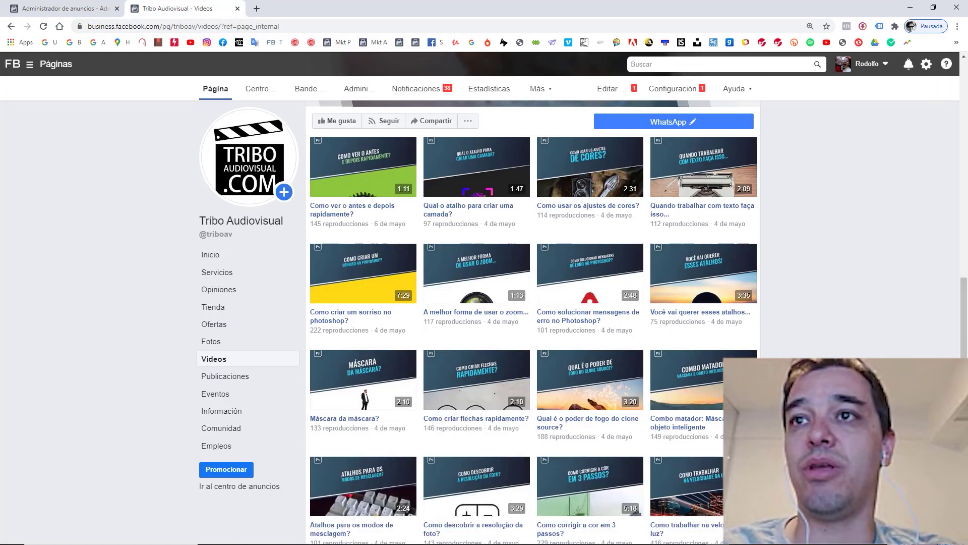
scroll(649, 458, "down", 5)
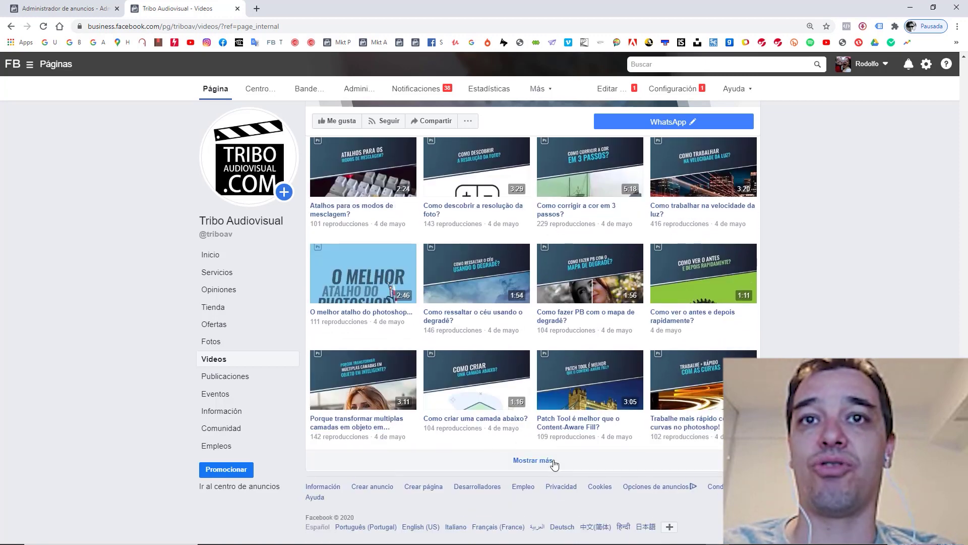
left_click(554, 464)
scroll(555, 464, "down", 5)
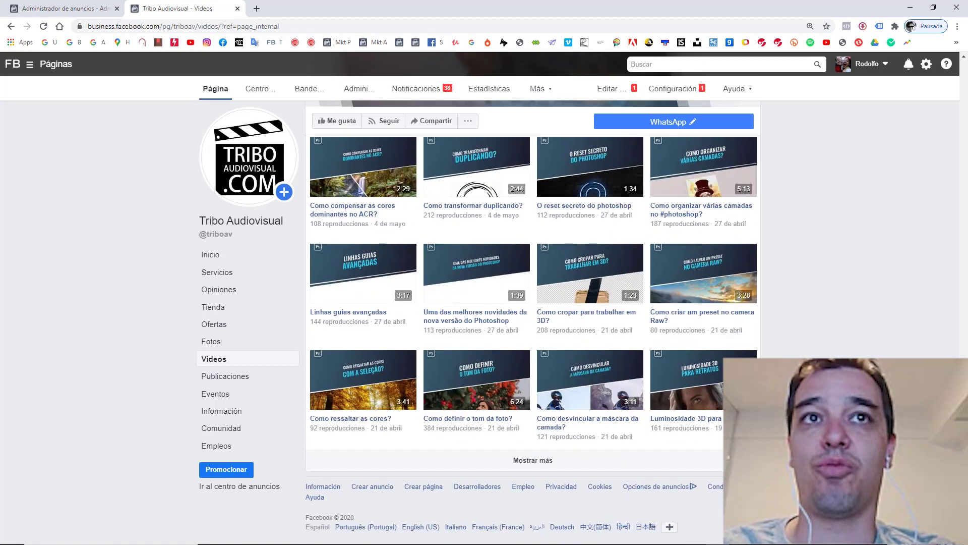
left_click(513, 462)
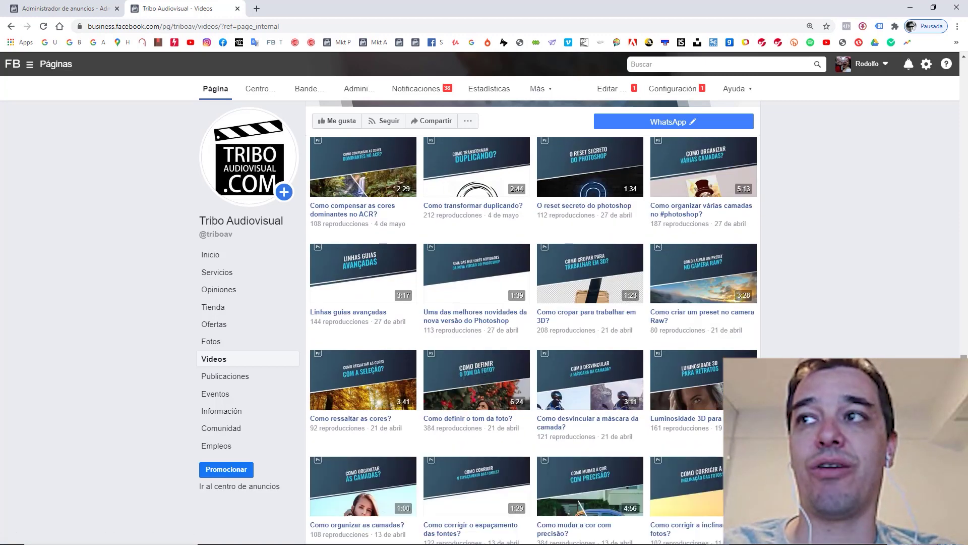
scroll(533, 323, "down", 6)
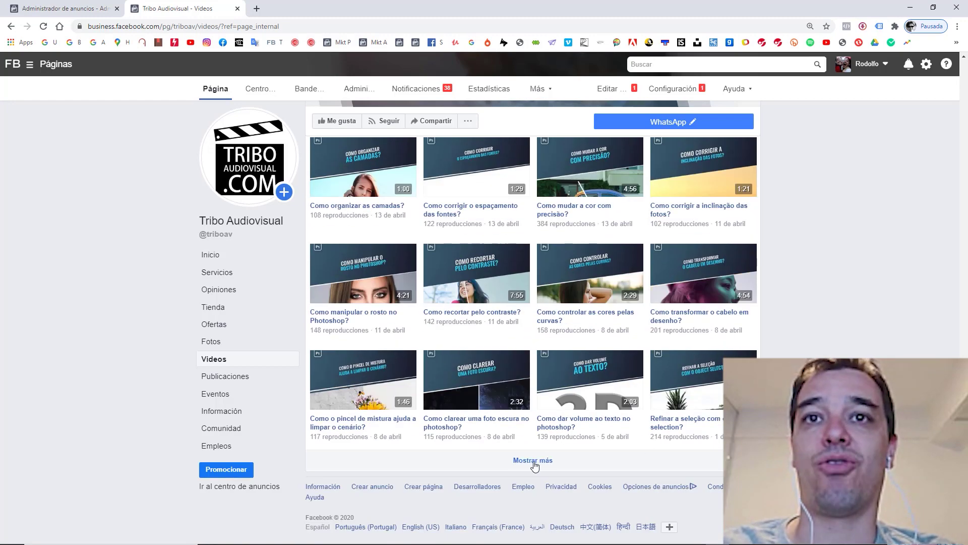
left_click(533, 461)
scroll(535, 466, "down", 2)
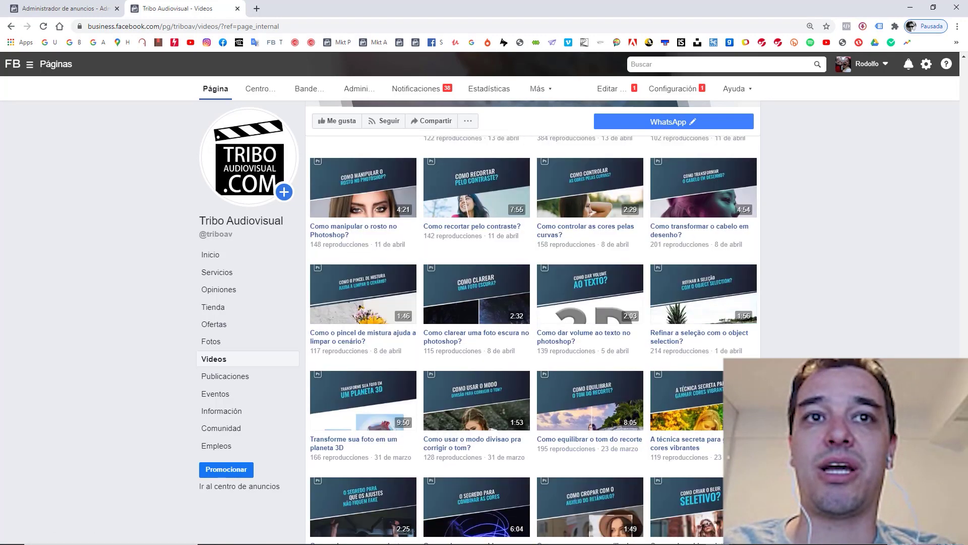
scroll(533, 338, "down", 5)
left_click(548, 460)
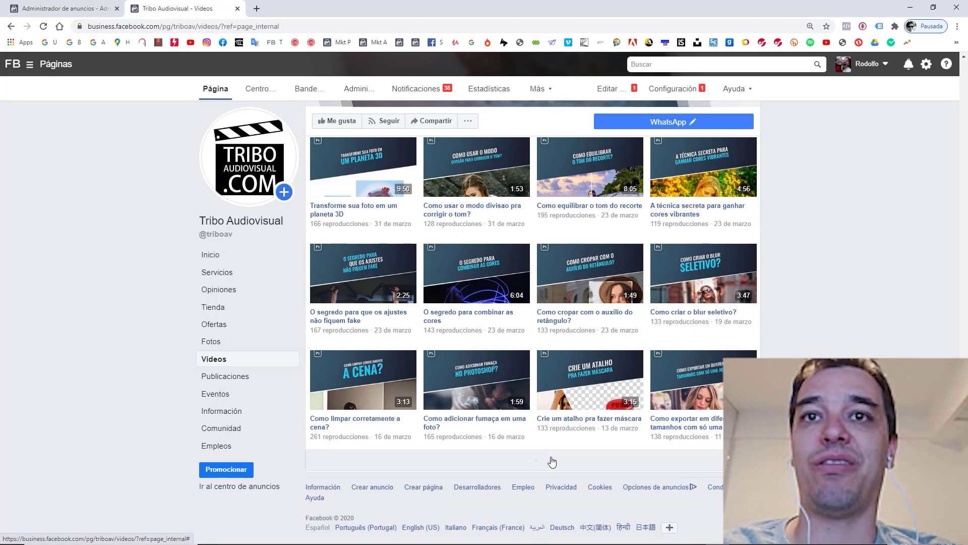
scroll(533, 323, "down", 6)
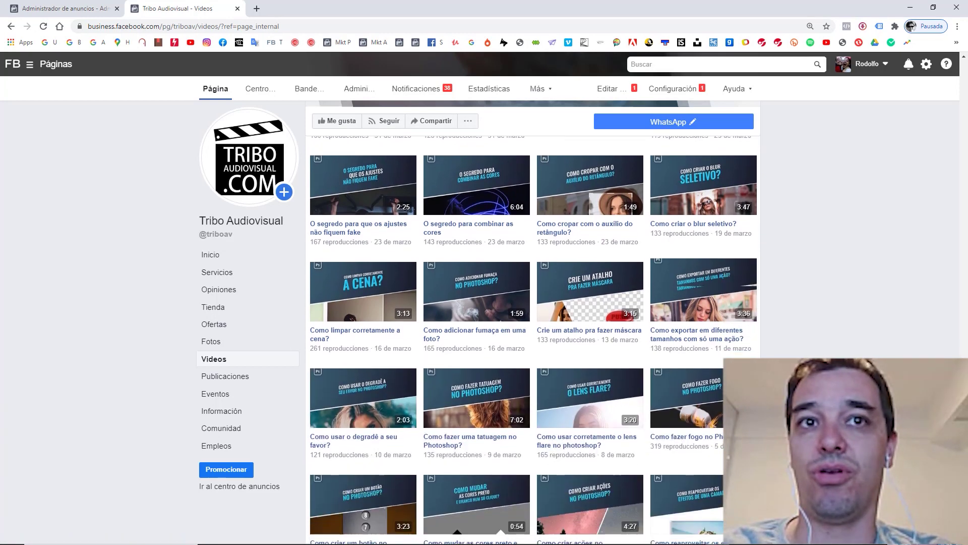
left_click(534, 460)
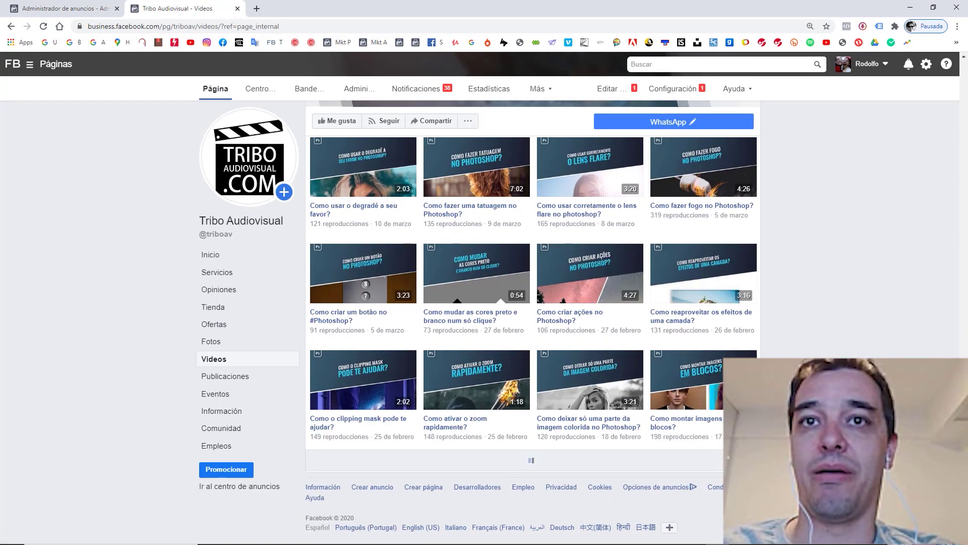
scroll(535, 462, "down", 2)
scroll(533, 323, "down", 4)
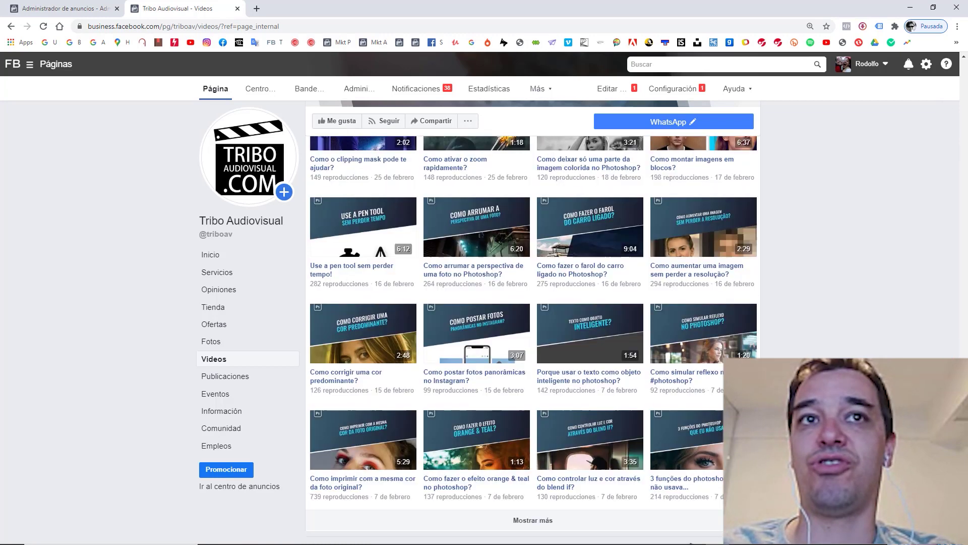
left_click(534, 460)
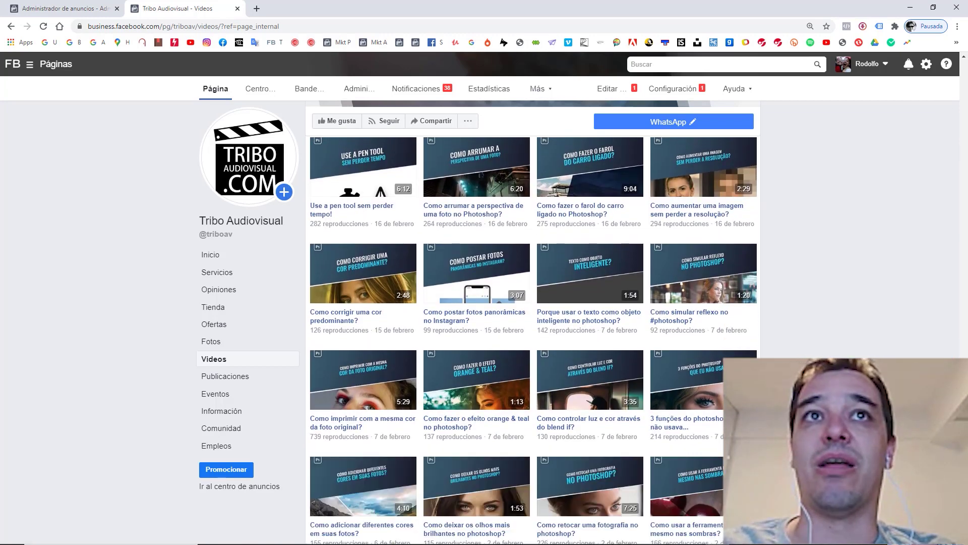
scroll(533, 323, "down", 6)
scroll(533, 323, "up", 15)
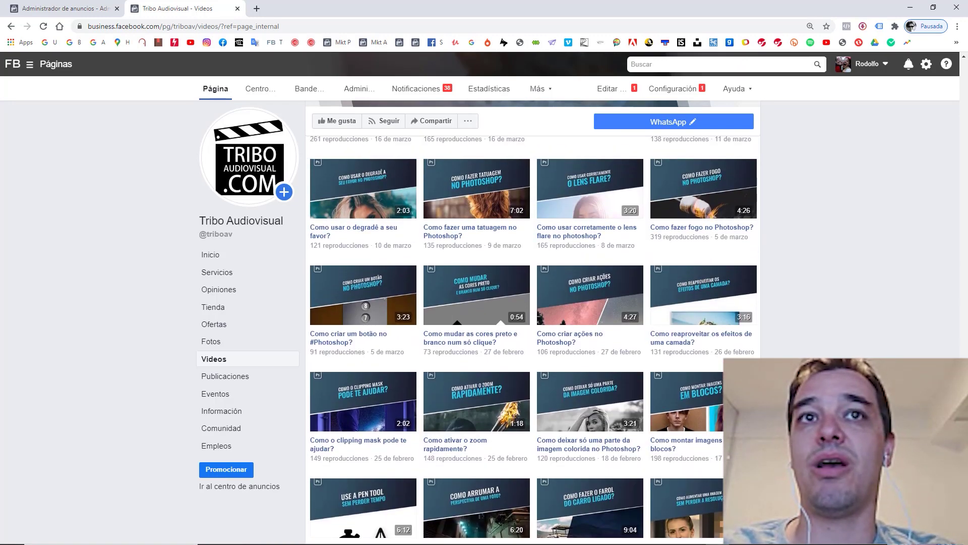
- Open the video "Como deixar só uma parte da imagem colorida no Photoshop?" separately, pause it, and copy its identifier from the page address
scroll(534, 322, "down", 2)
scroll(595, 297, "down", 1)
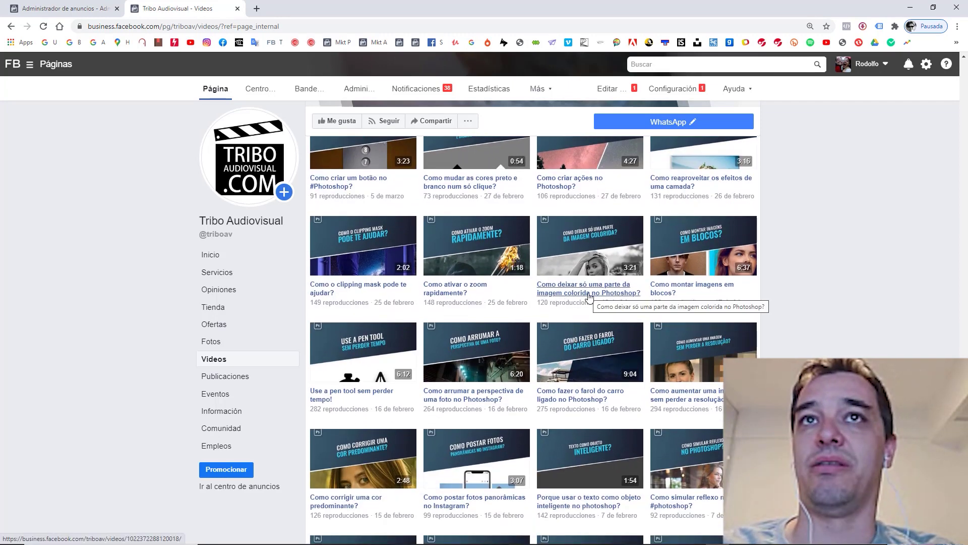
left_click(300, 8)
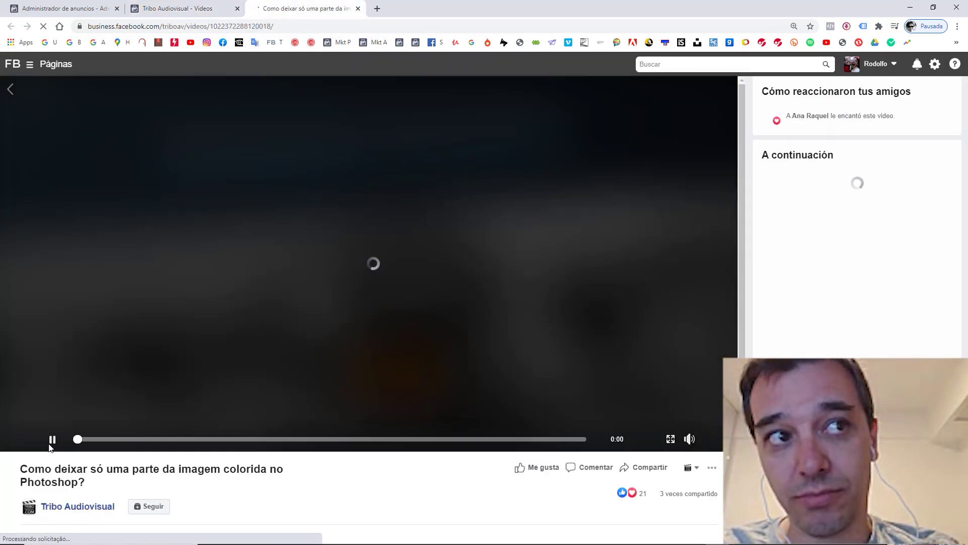
left_click(52, 439)
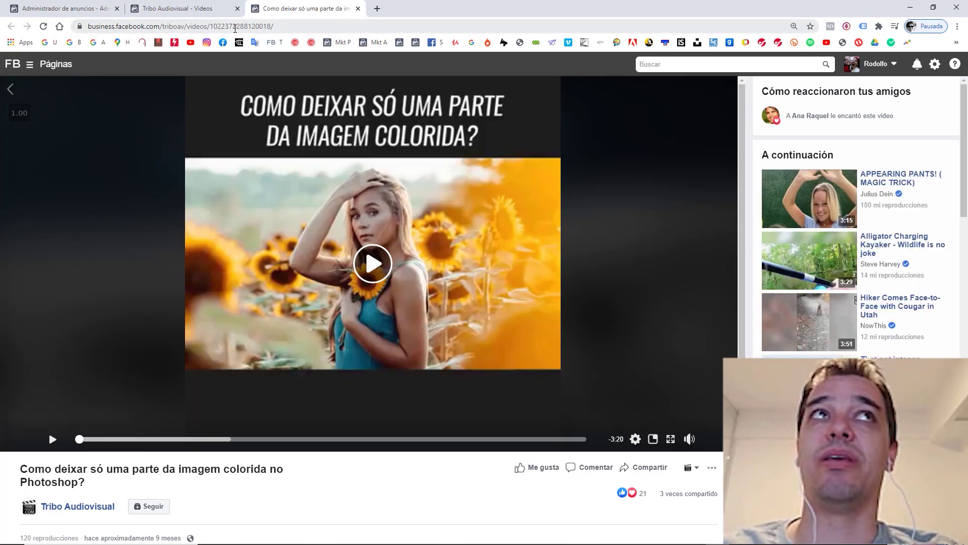
double_click(235, 26)
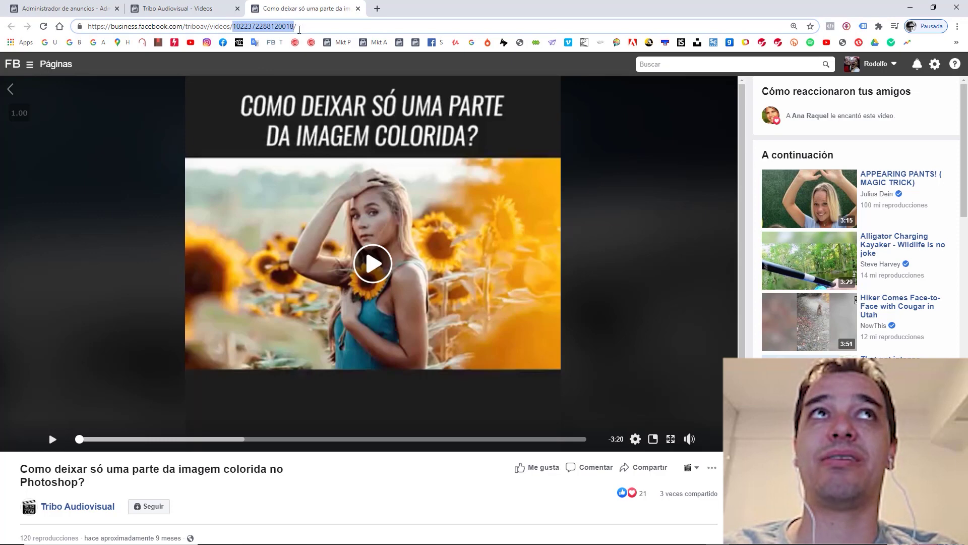
right_click(260, 28)
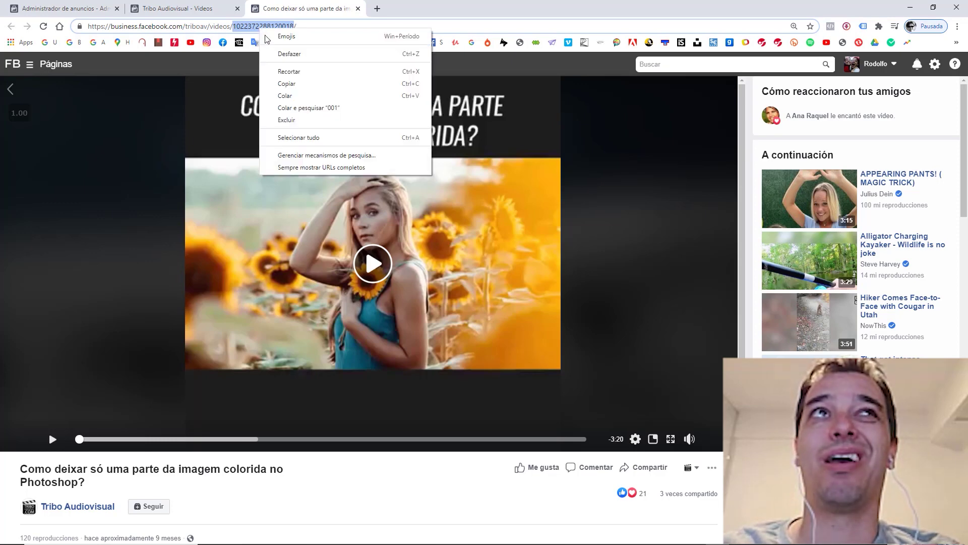
left_click(289, 84)
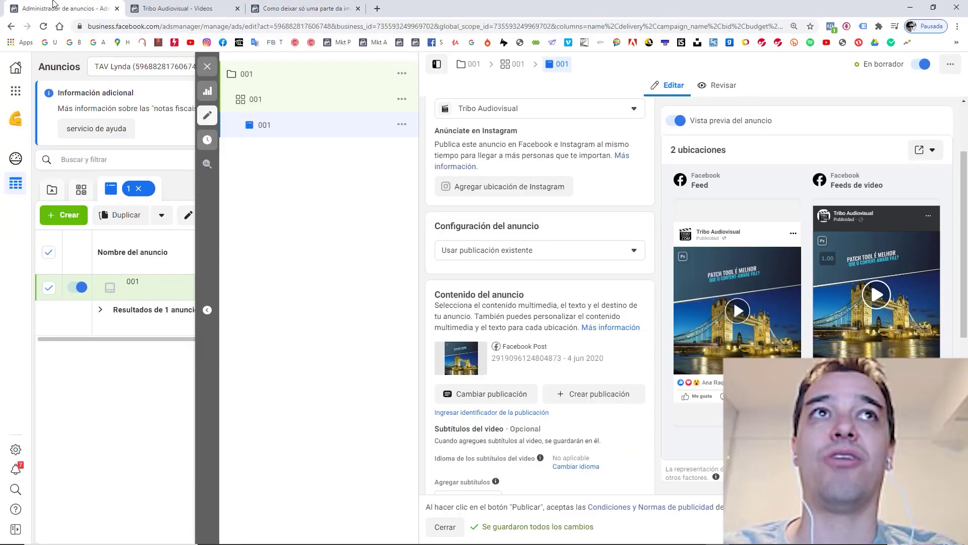
left_click(55, 5)
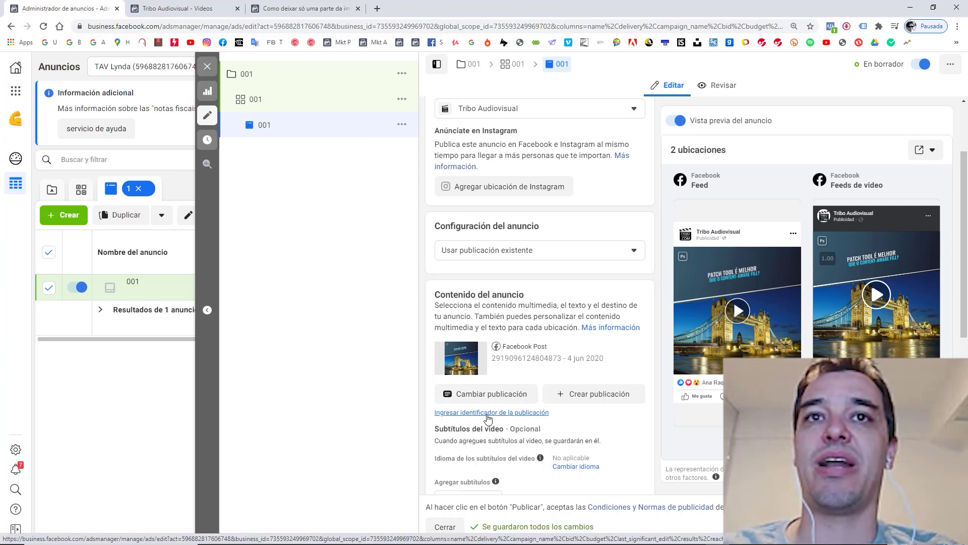
left_click(504, 418)
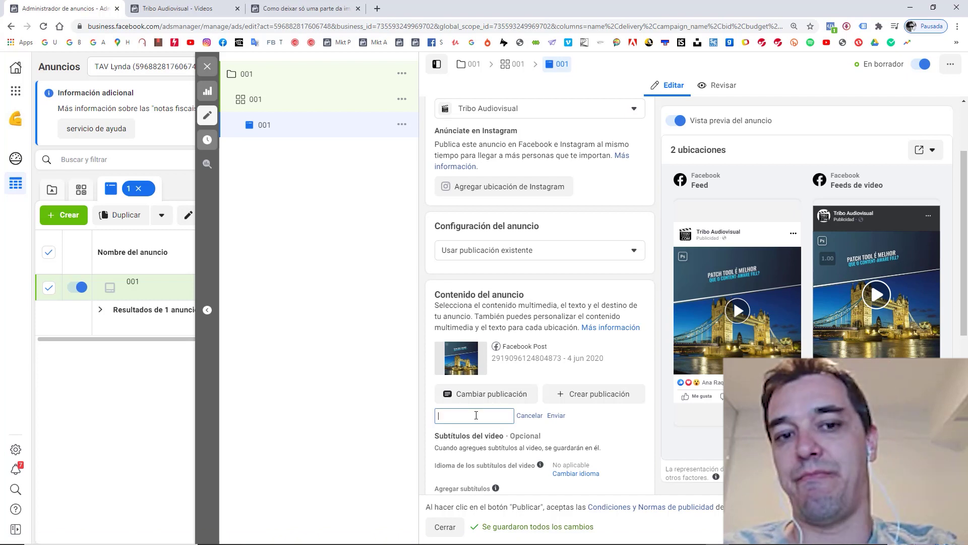
key("ctrl+v")
left_click(556, 416)
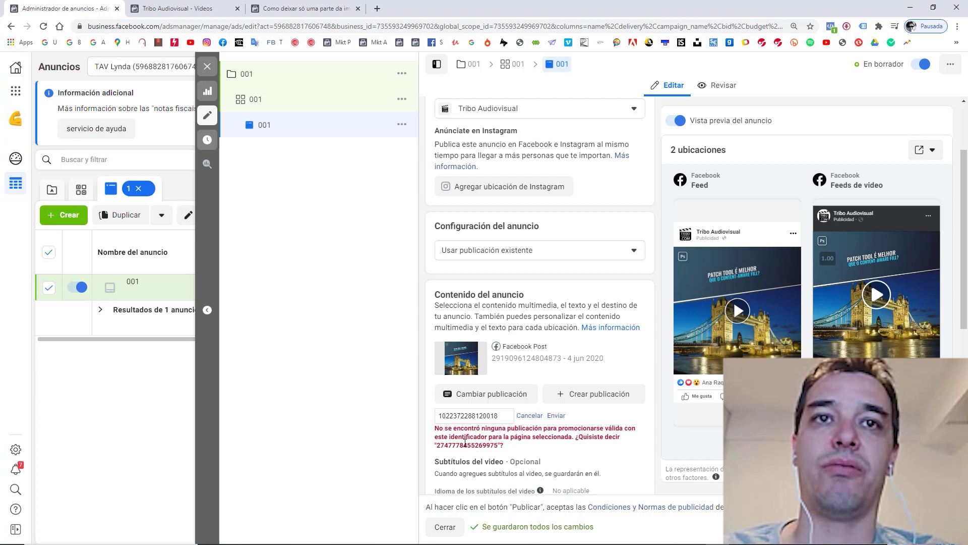
double_click(458, 445)
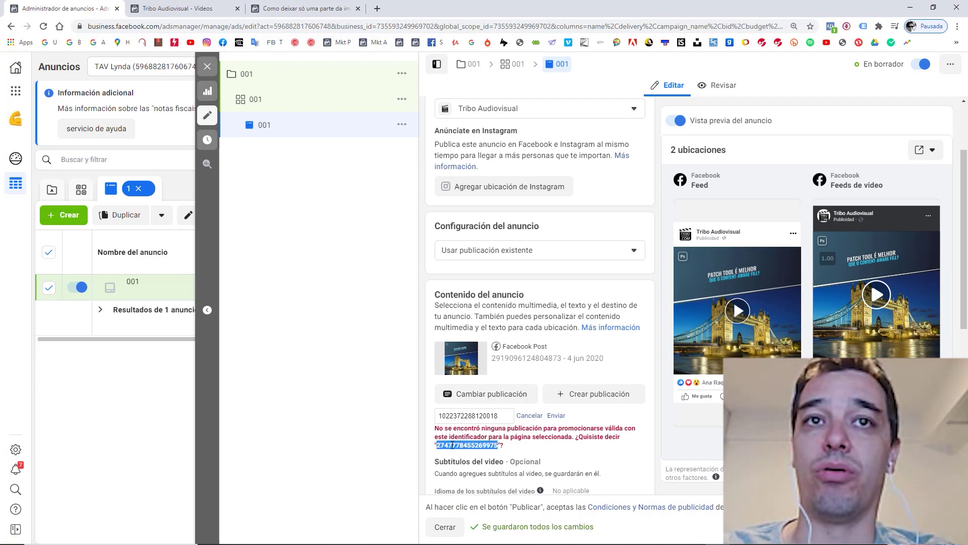
left_click(292, 7)
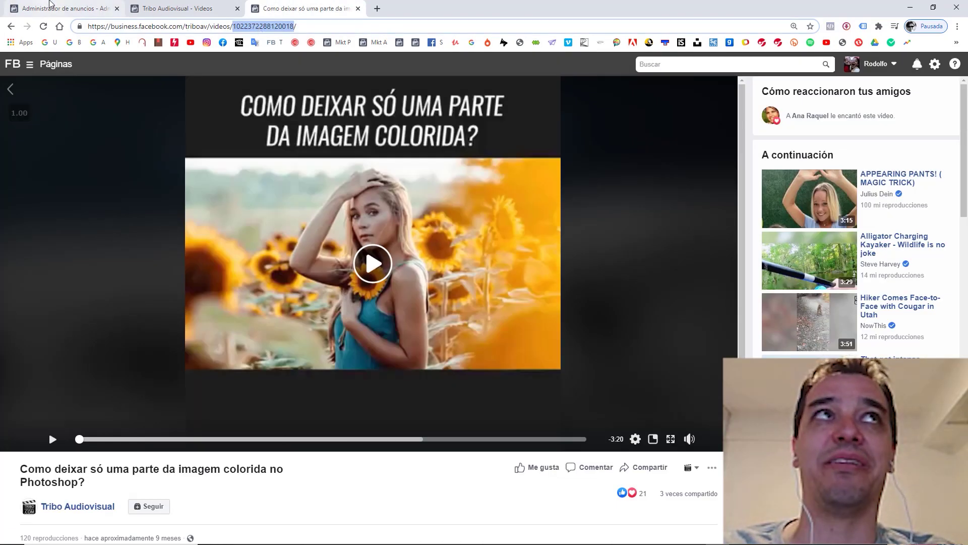
left_click(52, 6)
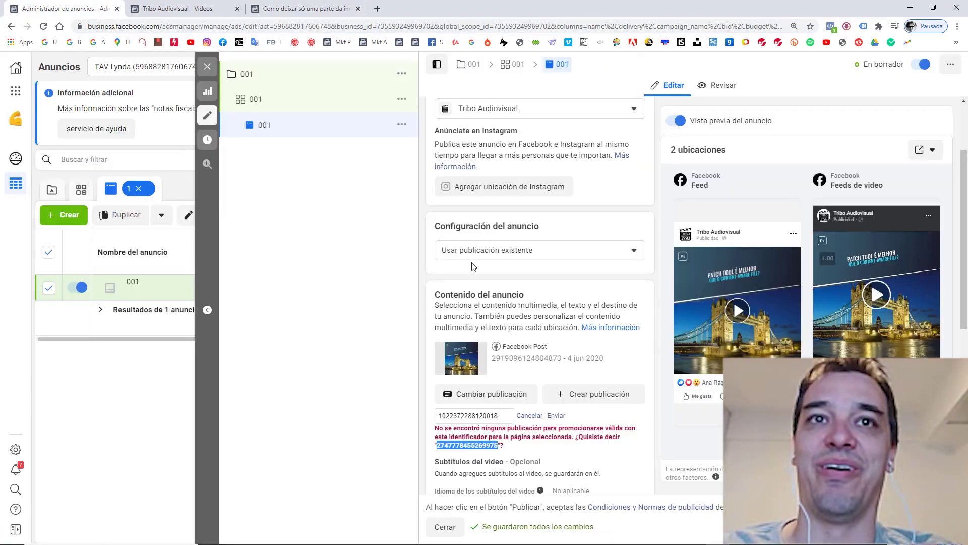
right_click(462, 449)
left_click(480, 455)
left_click(477, 417)
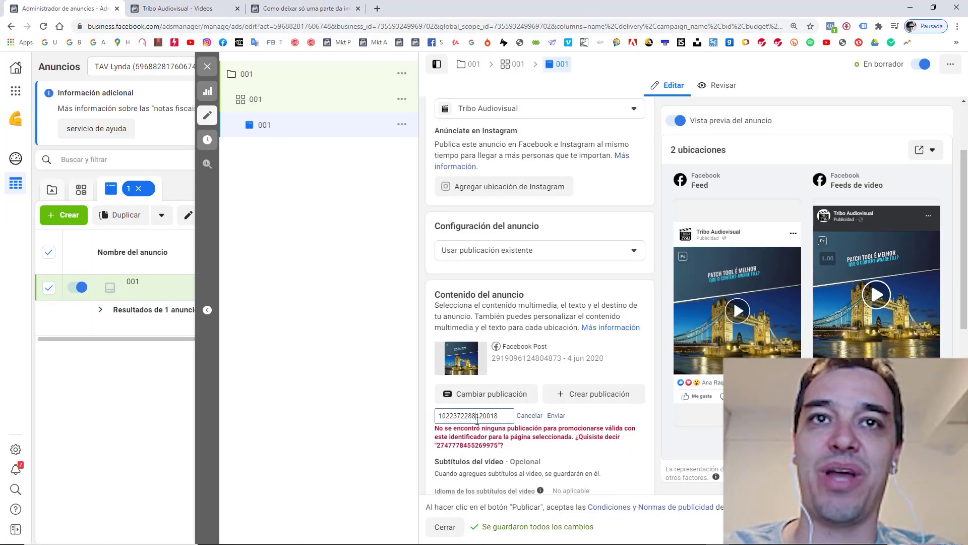
double_click(477, 417)
key("BackSpace")
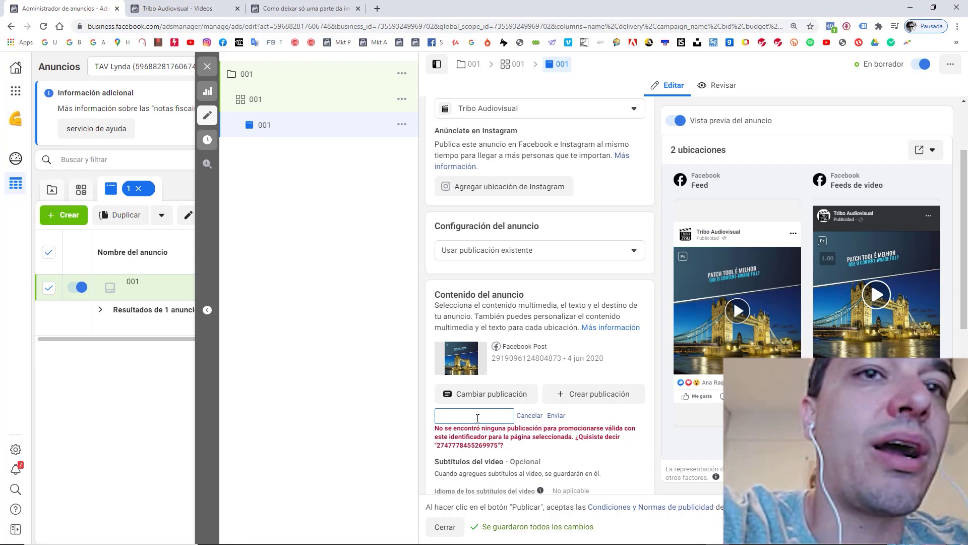
key("ctrl+v")
left_click(562, 415)
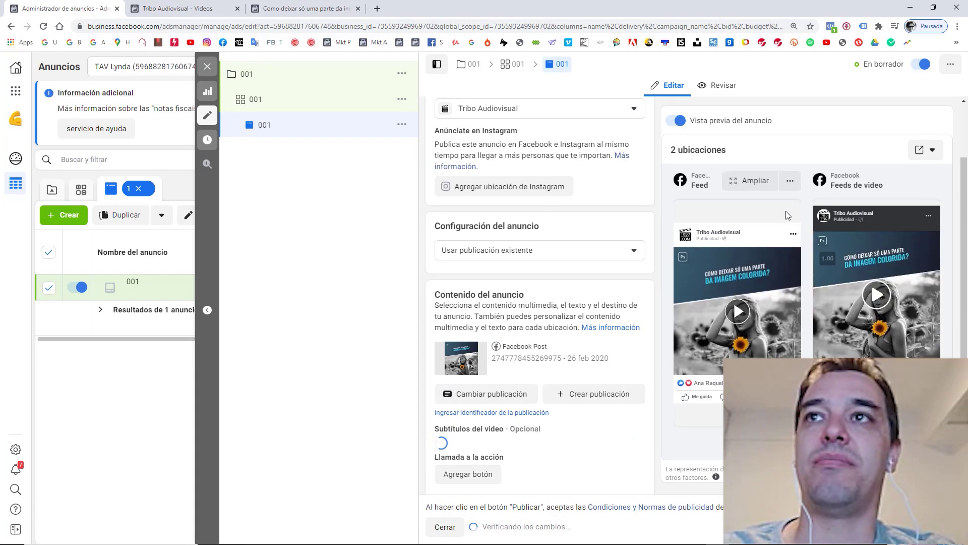
- Preview ad 001 enlarged in the Facebook mobile news feed and the Facebook video feeds
mouse_move(746, 181)
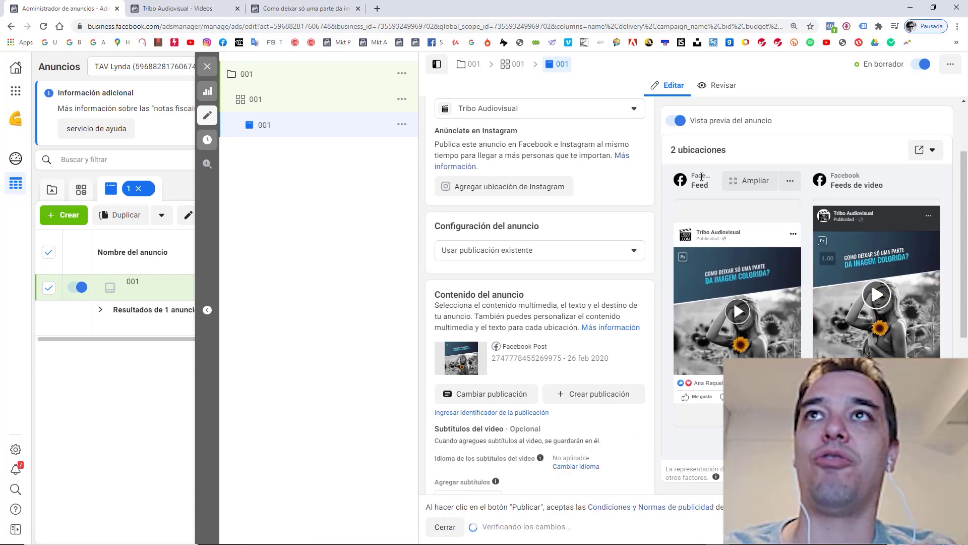
left_click(747, 181)
left_click(449, 206)
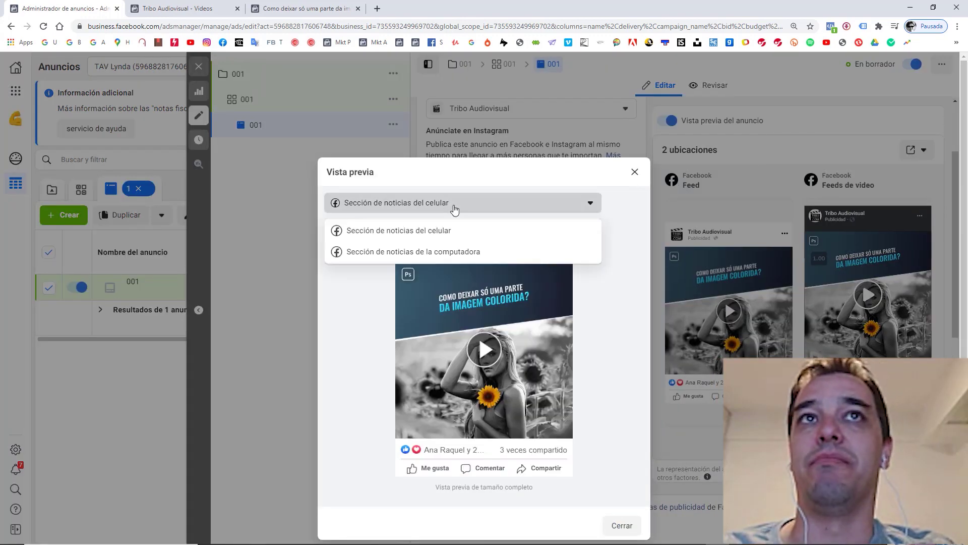
left_click(637, 174)
left_click(893, 186)
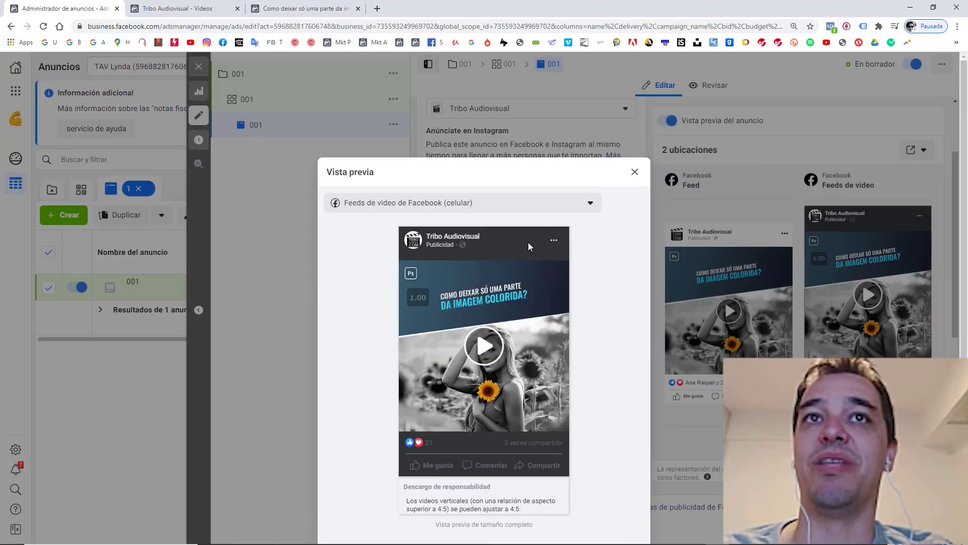
left_click(637, 172)
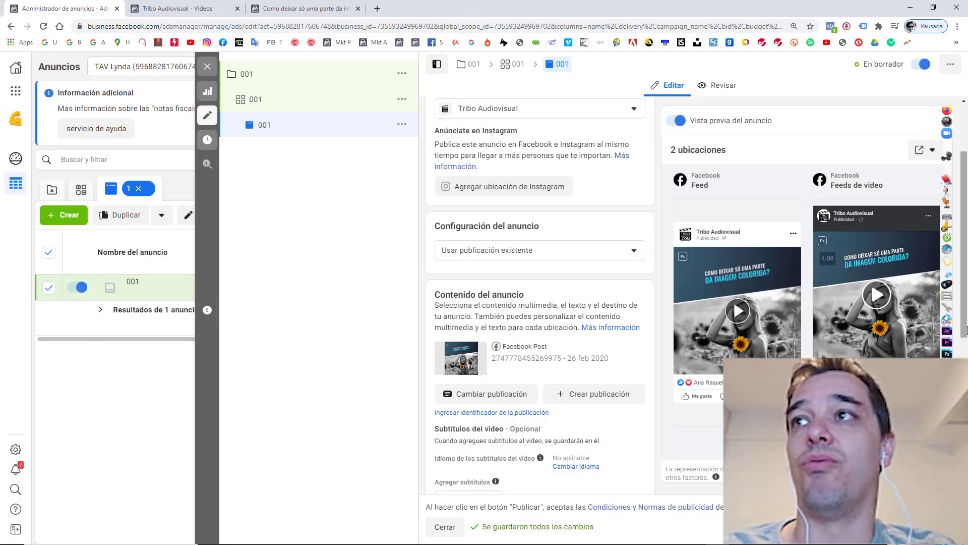
- Enable Facebook pixel conversion tracking for ad 001, try the pixel PX SUB TAV LYNDA SPN 2020, and settle on PX SUB TAV LYNDA PRT 2020
scroll(540, 292, "up", 2)
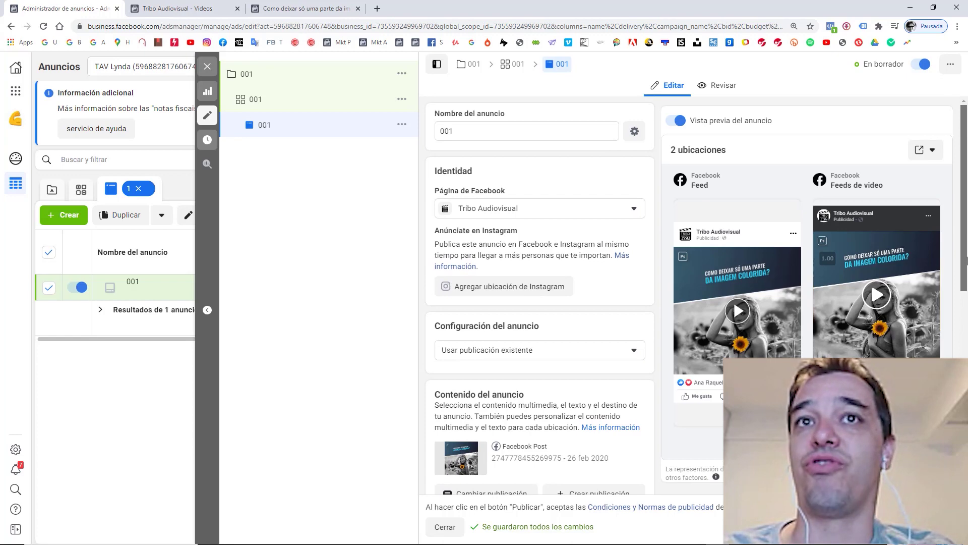
scroll(577, 366, "down", 8)
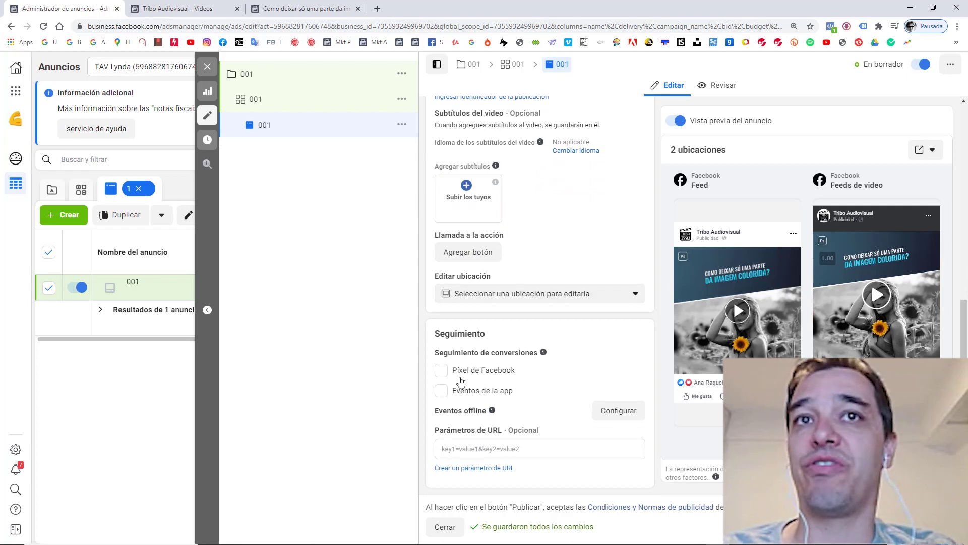
left_click(442, 372)
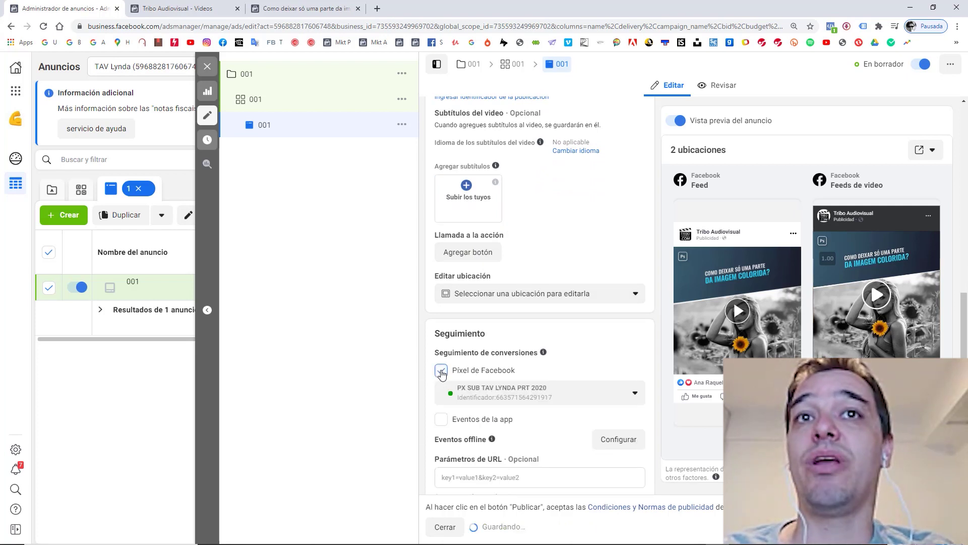
left_click(516, 394)
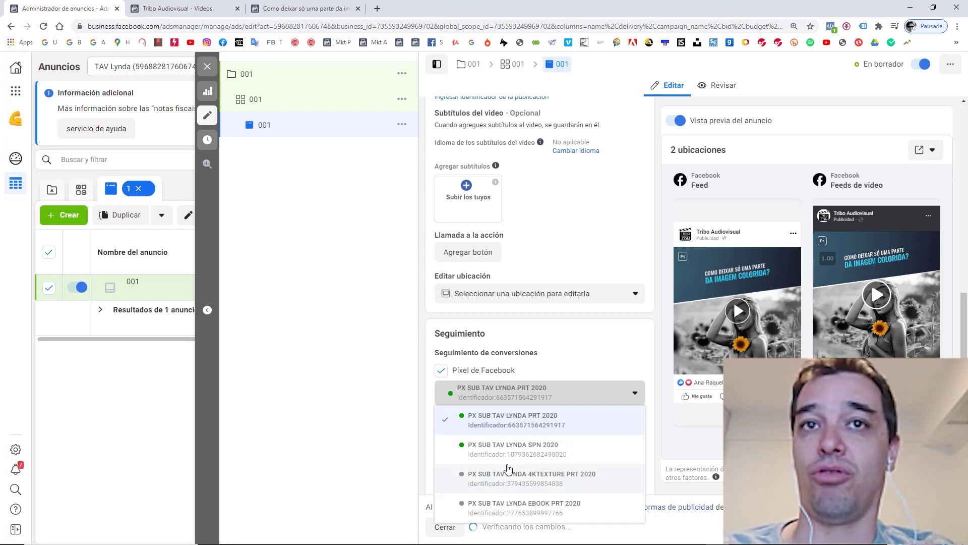
left_click(540, 451)
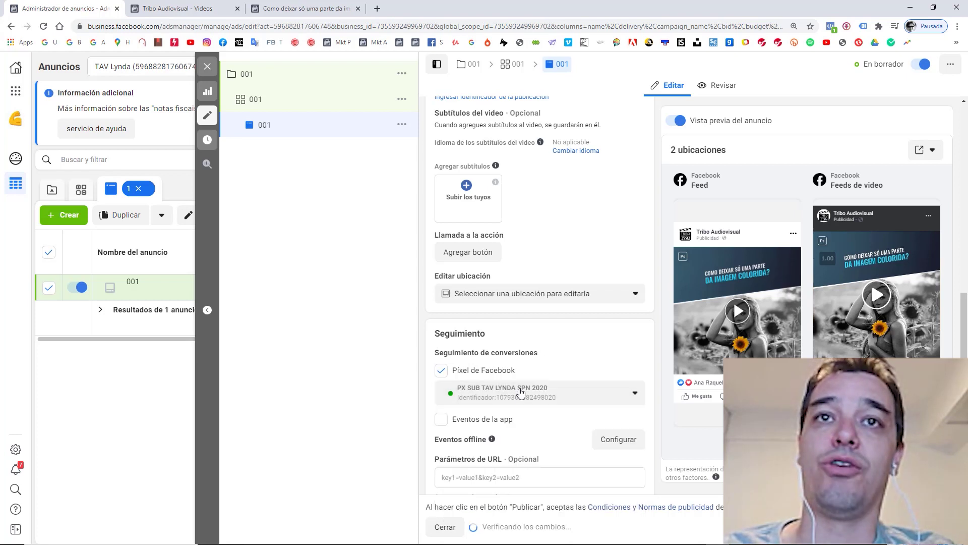
left_click(520, 396)
left_click(518, 427)
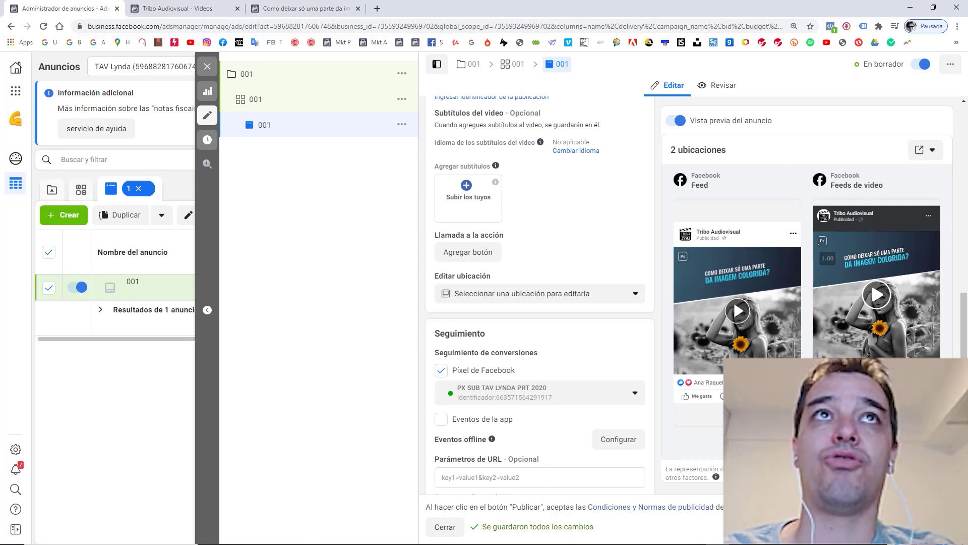
- Close the ad editor and clear the ad, ad set and campaign selections to list all campaigns in the account
left_click(207, 66)
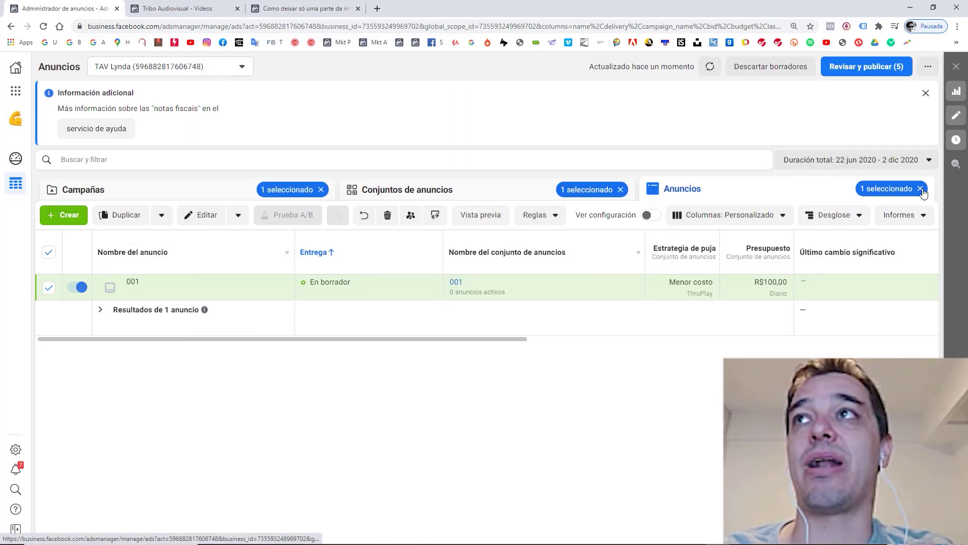
left_click(621, 190)
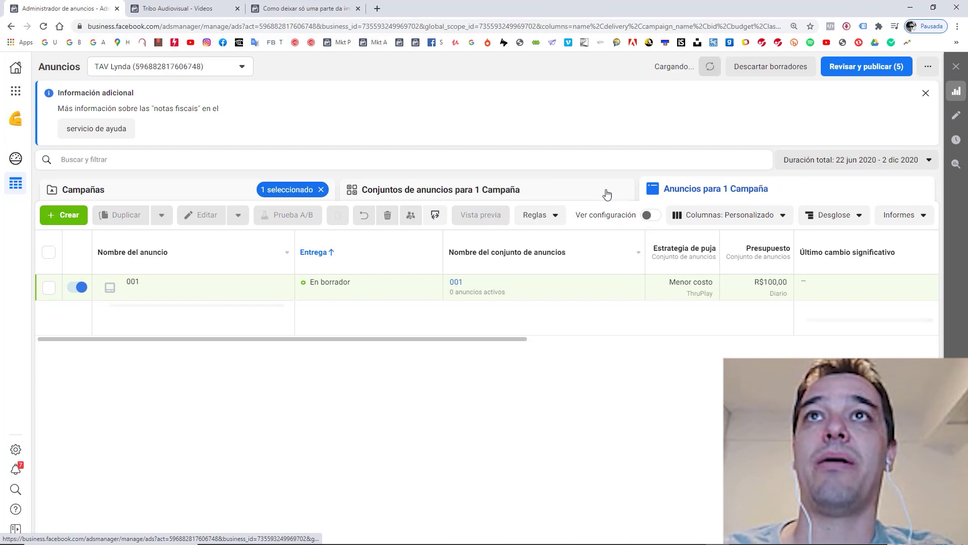
left_click(326, 192)
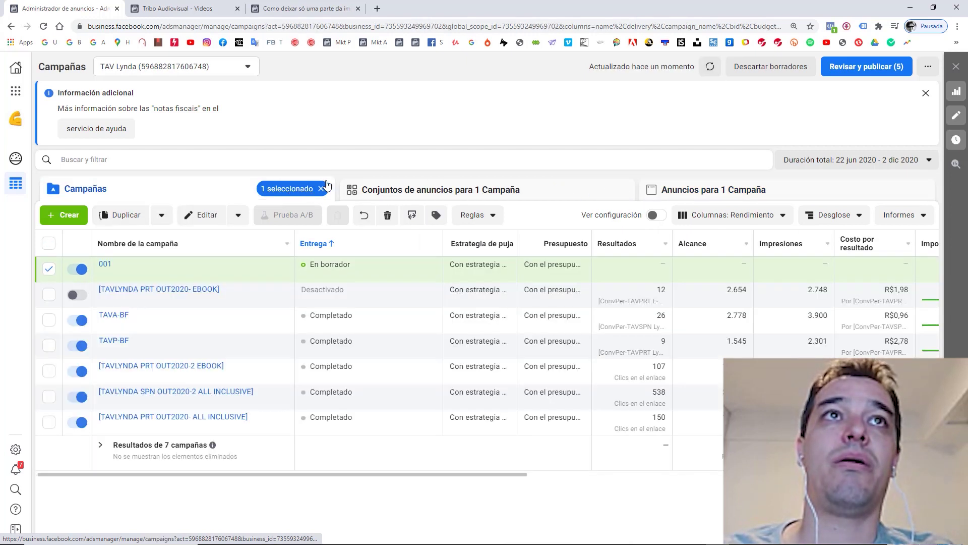
left_click(314, 192)
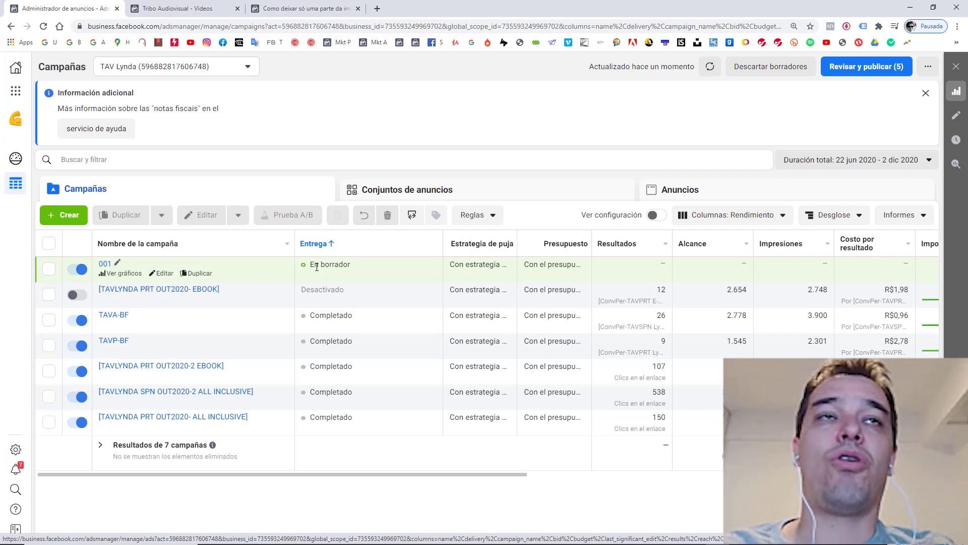
- Examine draft campaign 001's delivery status and the performance columns through amount spent, end date and link clicks
left_click_drag(310, 266, 354, 267)
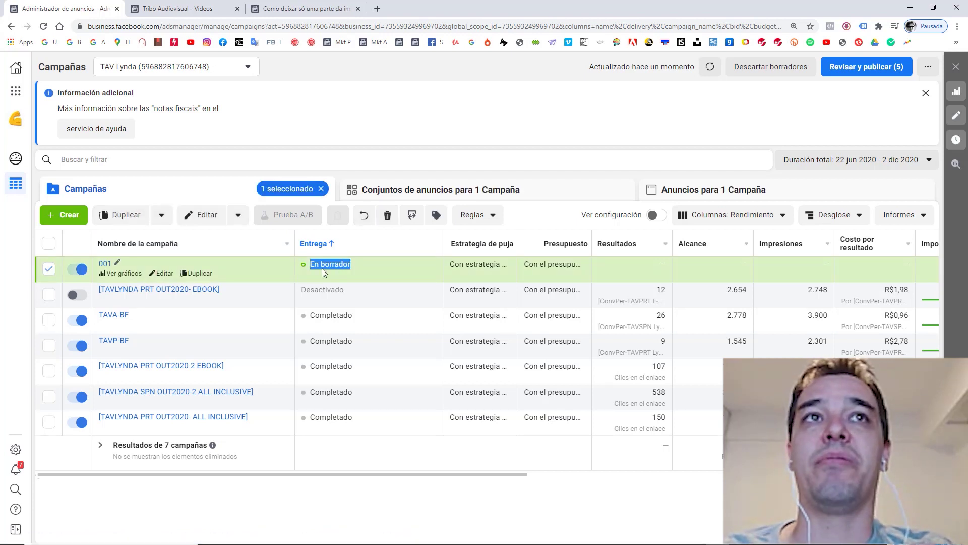
left_click(364, 510)
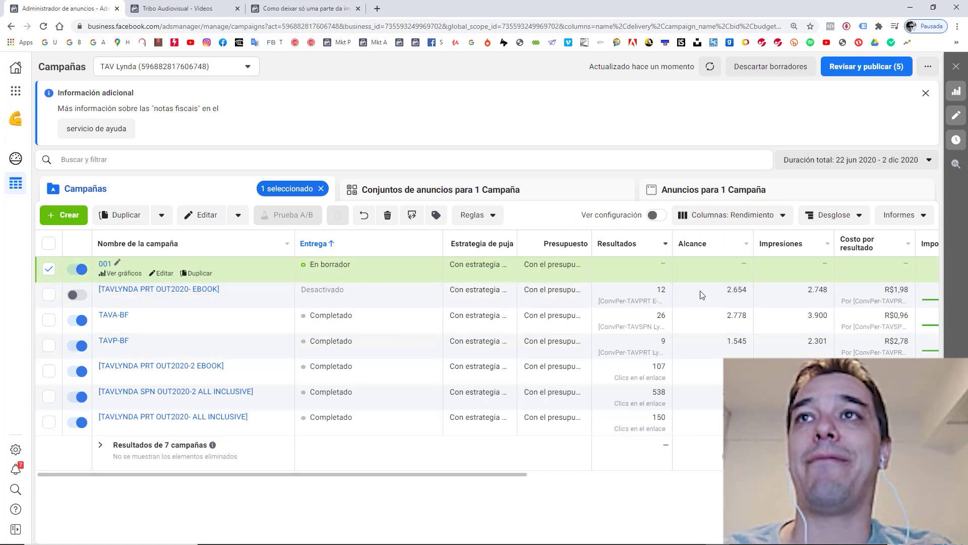
left_click_drag(494, 477, 722, 476)
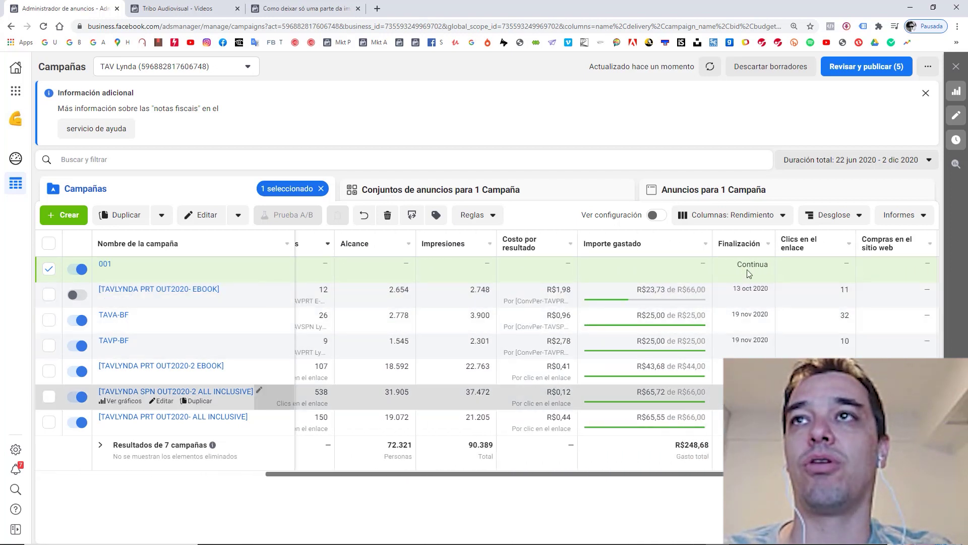
left_click_drag(701, 474, 406, 474)
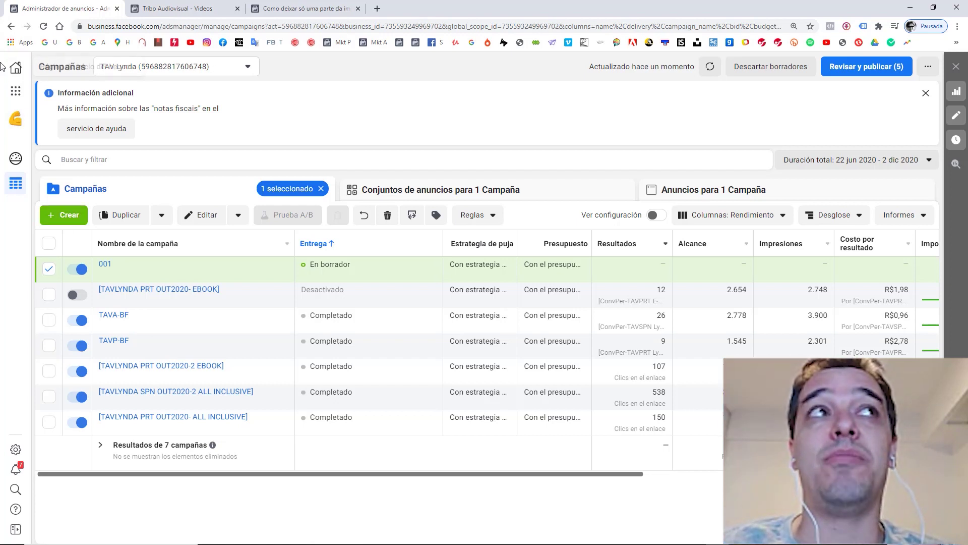
left_click(16, 91)
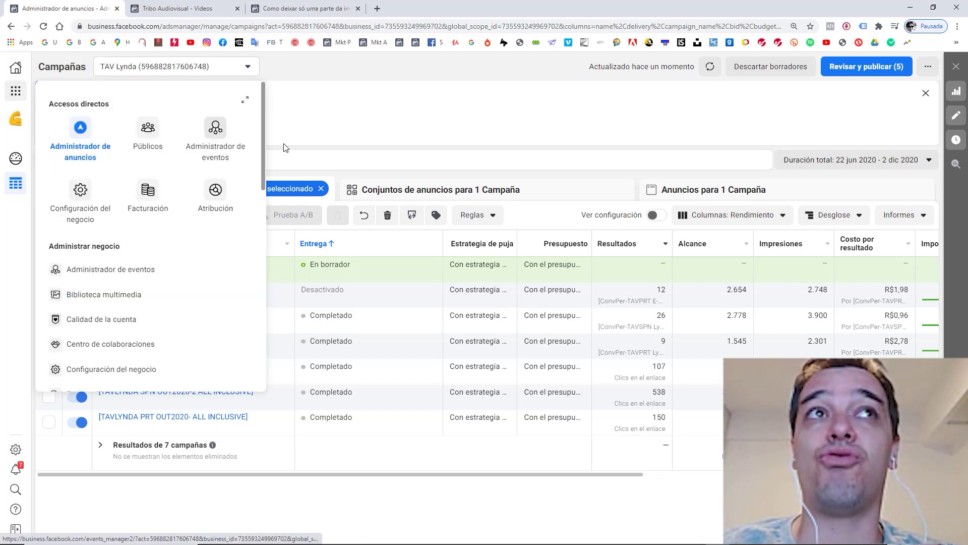
left_click(319, 149)
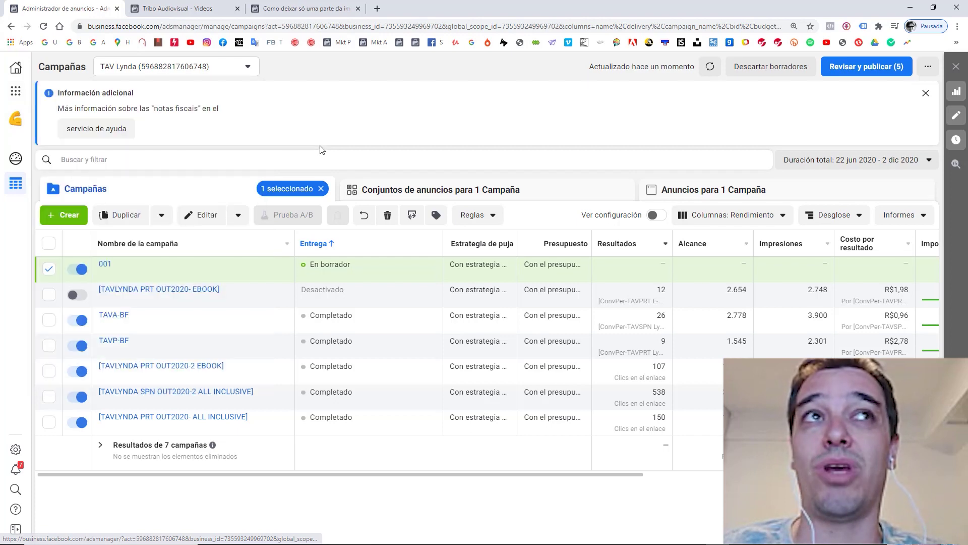
- Create a new auction campaign with the Tráfico objective and go through its campaign settings
left_click(55, 217)
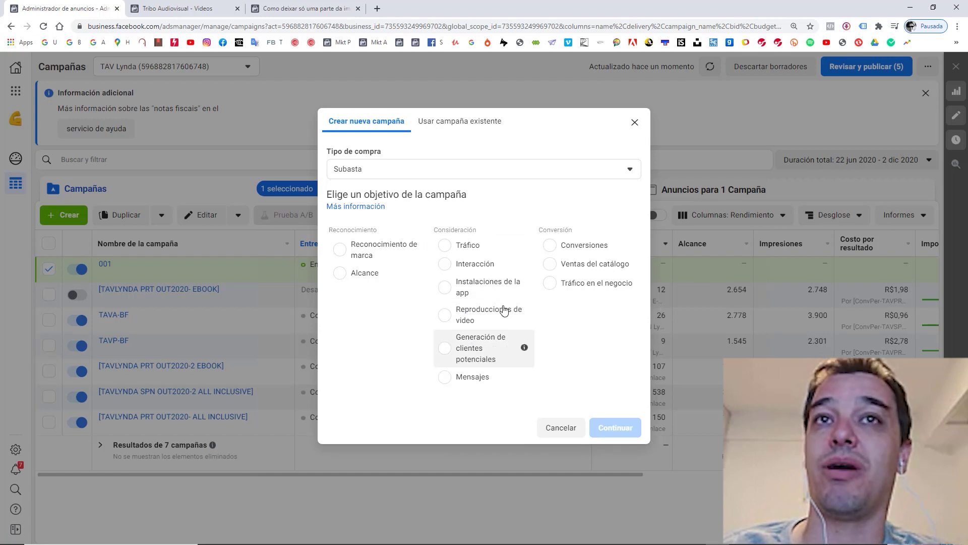
left_click(467, 248)
scroll(645, 422, "down", 1)
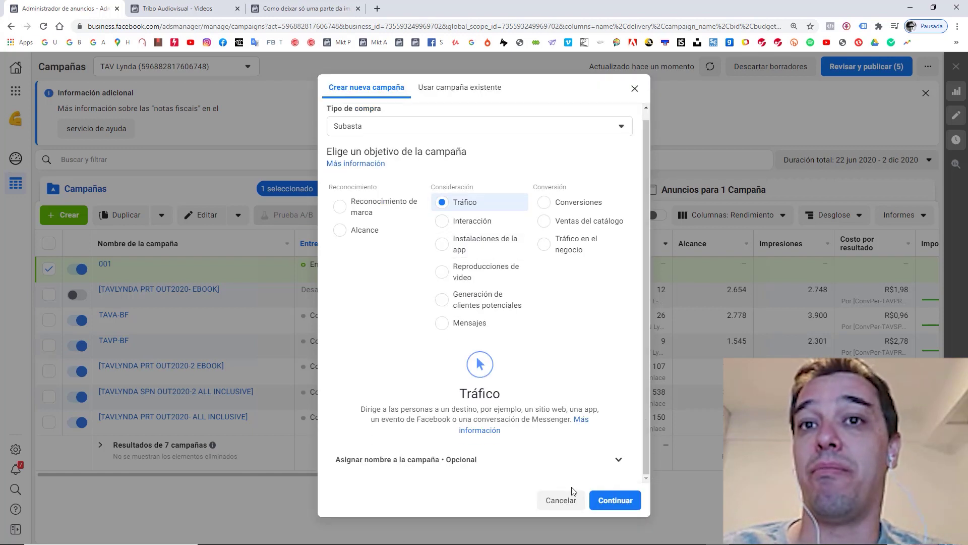
left_click(611, 500)
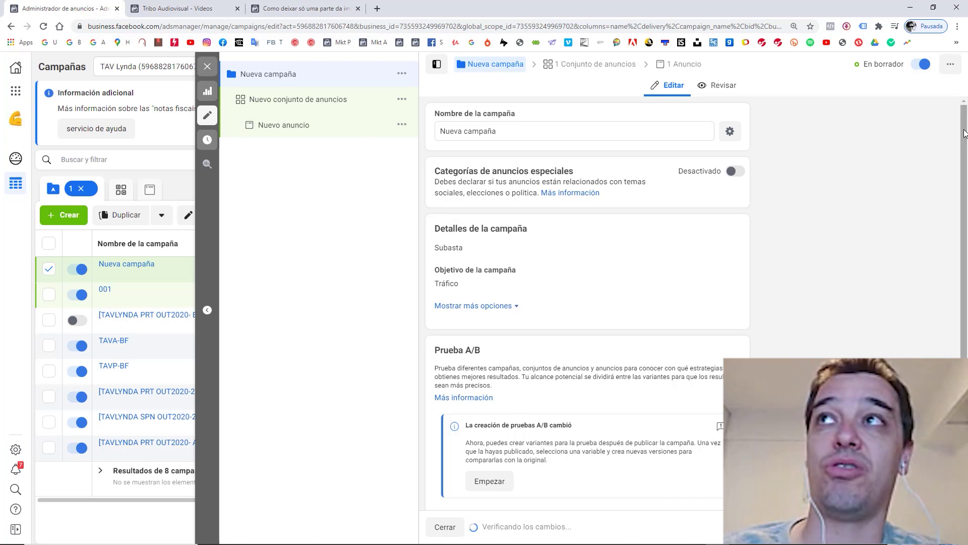
left_click_drag(964, 133, 964, 202)
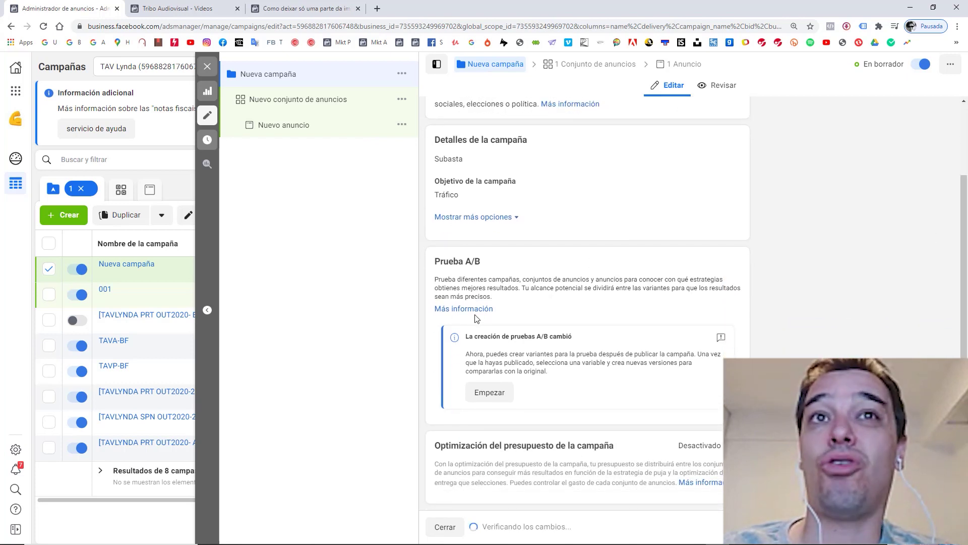